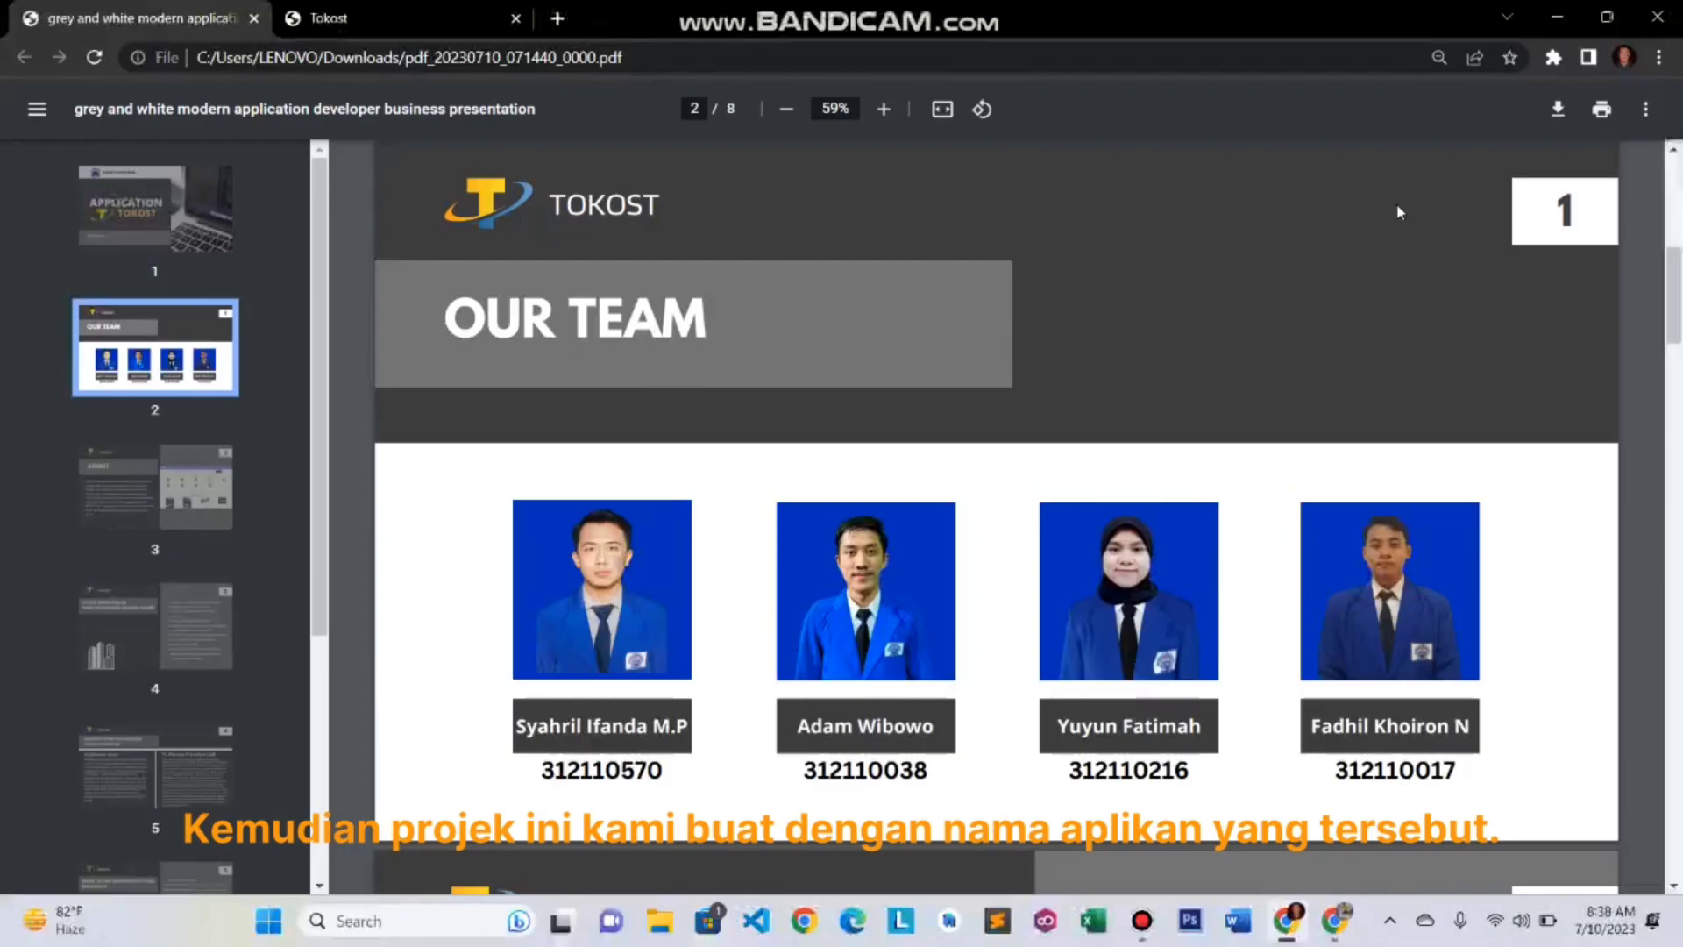
- Jump back to page 1, the 'APPLICATION TOKOST' title slide for Kelompok 7
scroll(1397, 211, "up", 1)
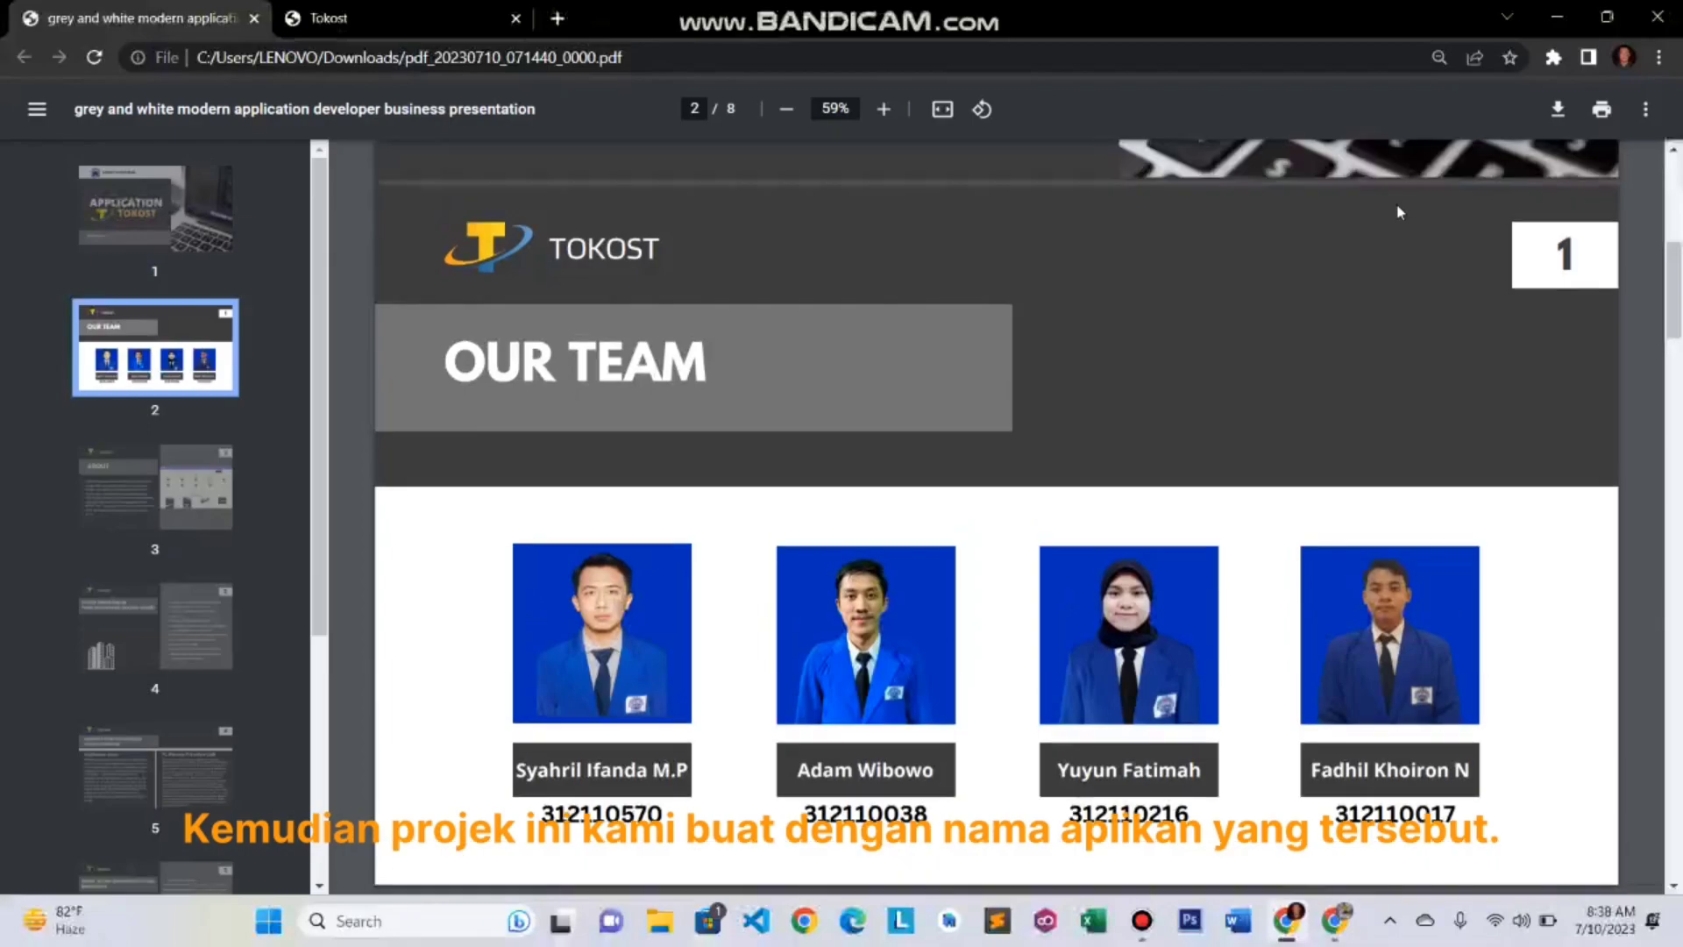
left_click(200, 223)
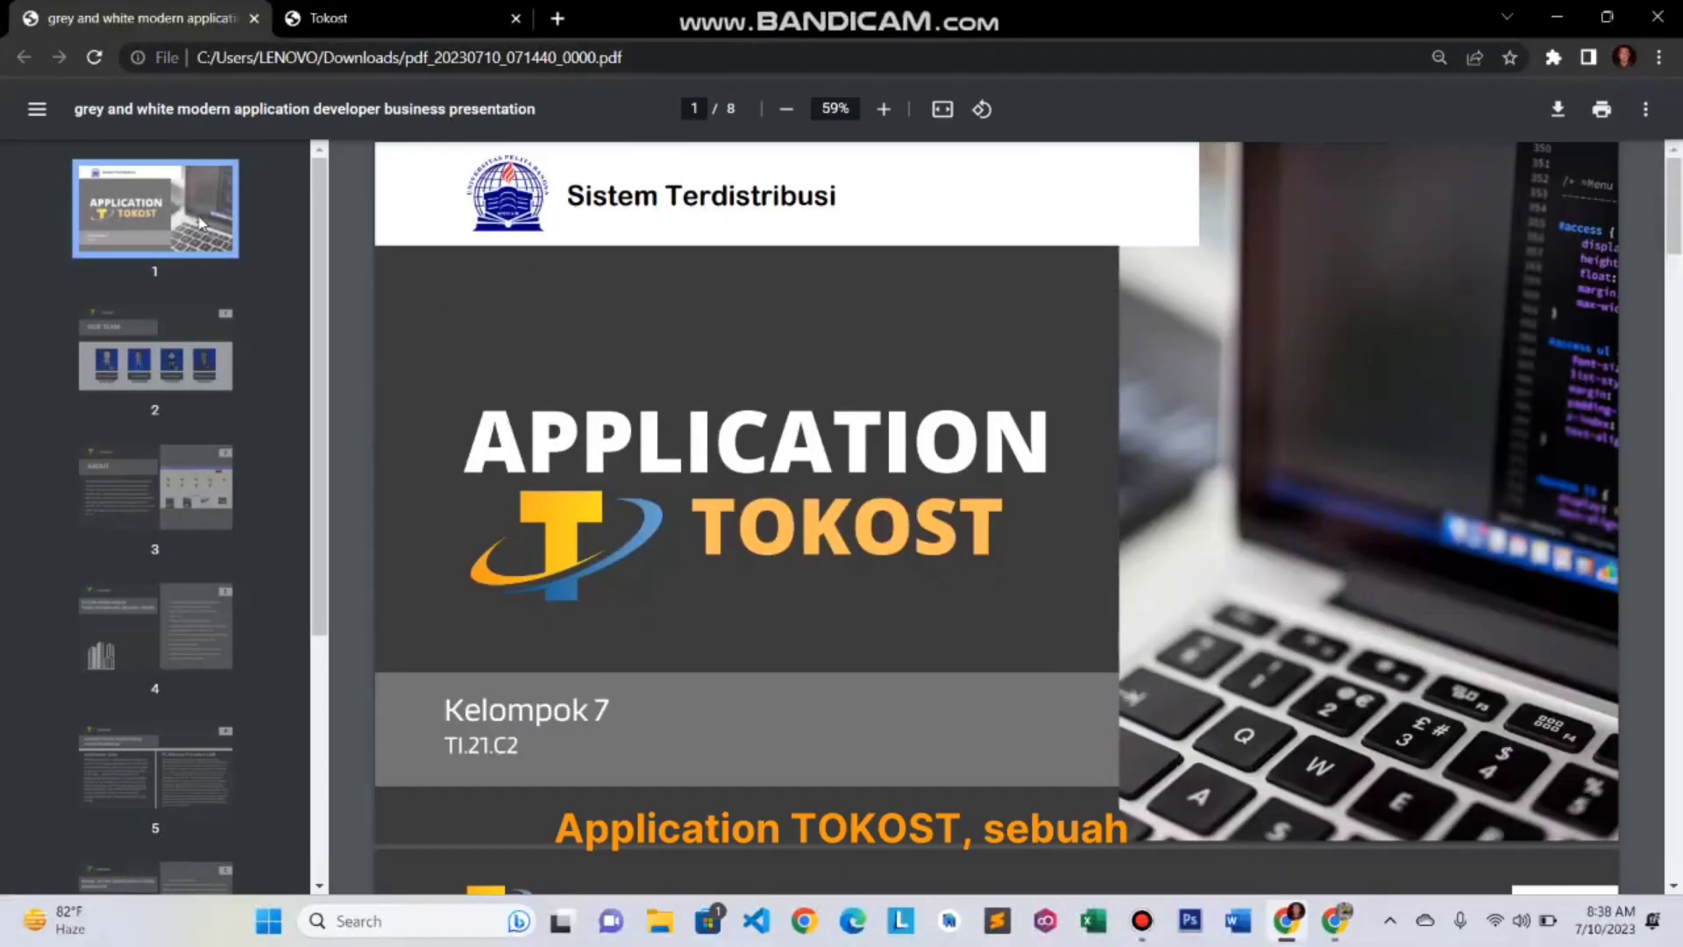
- Go to page 3, the ABOUT slide on Tokost's web sales and CRUD features
left_click(158, 474)
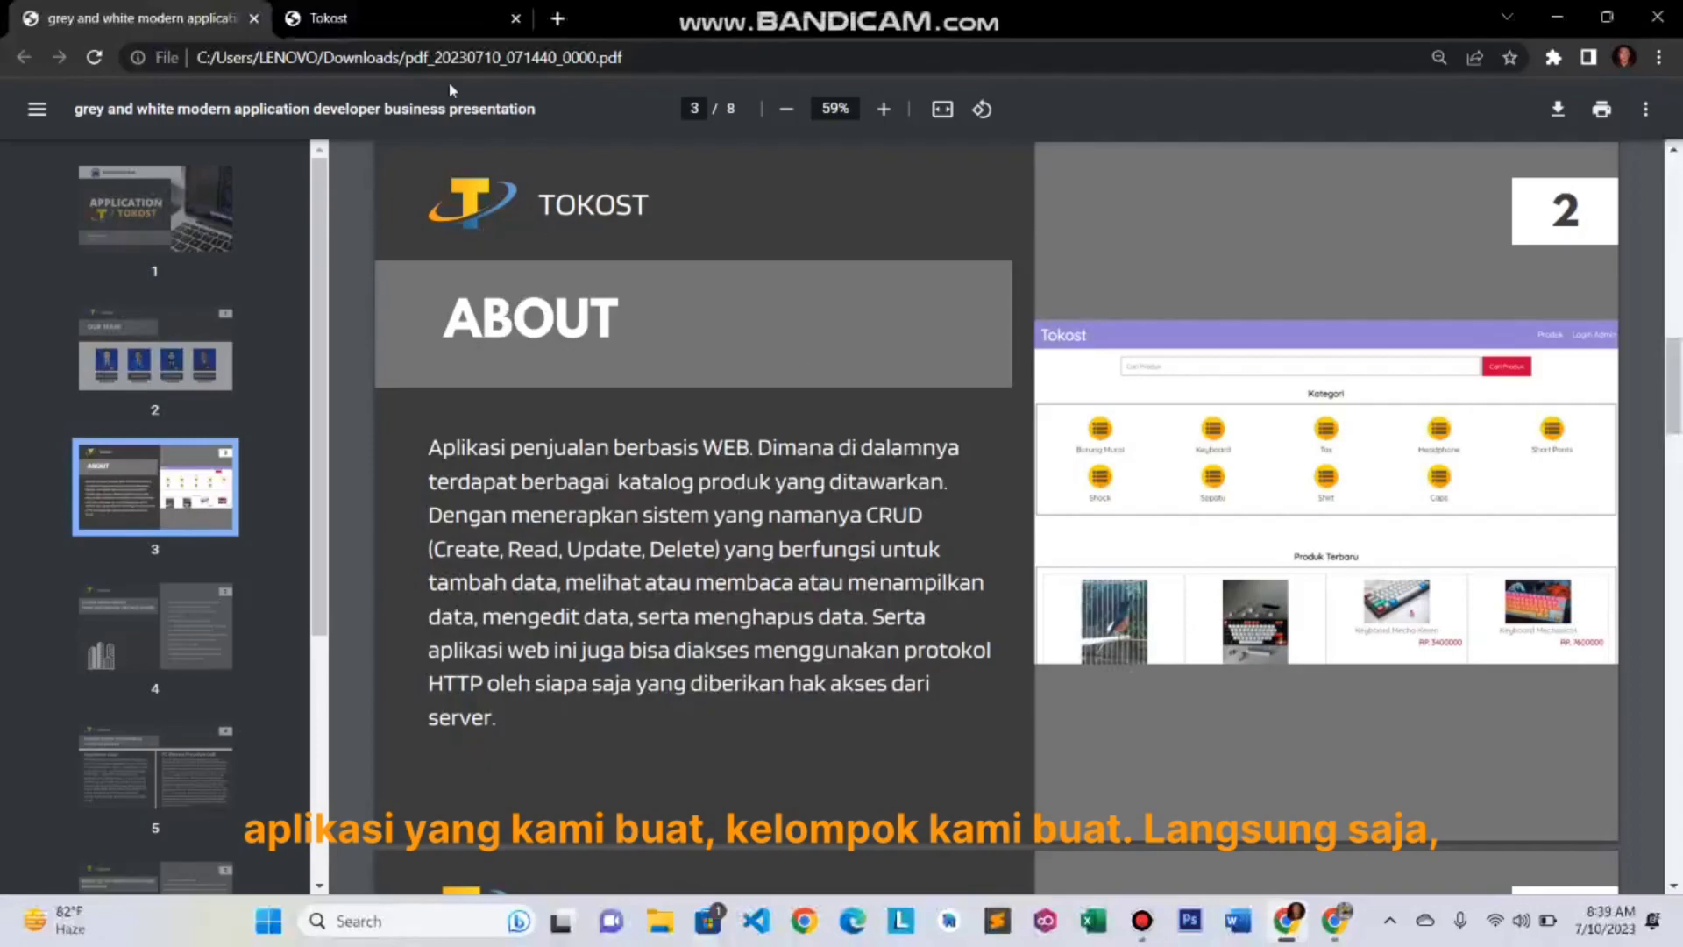
left_click(406, 10)
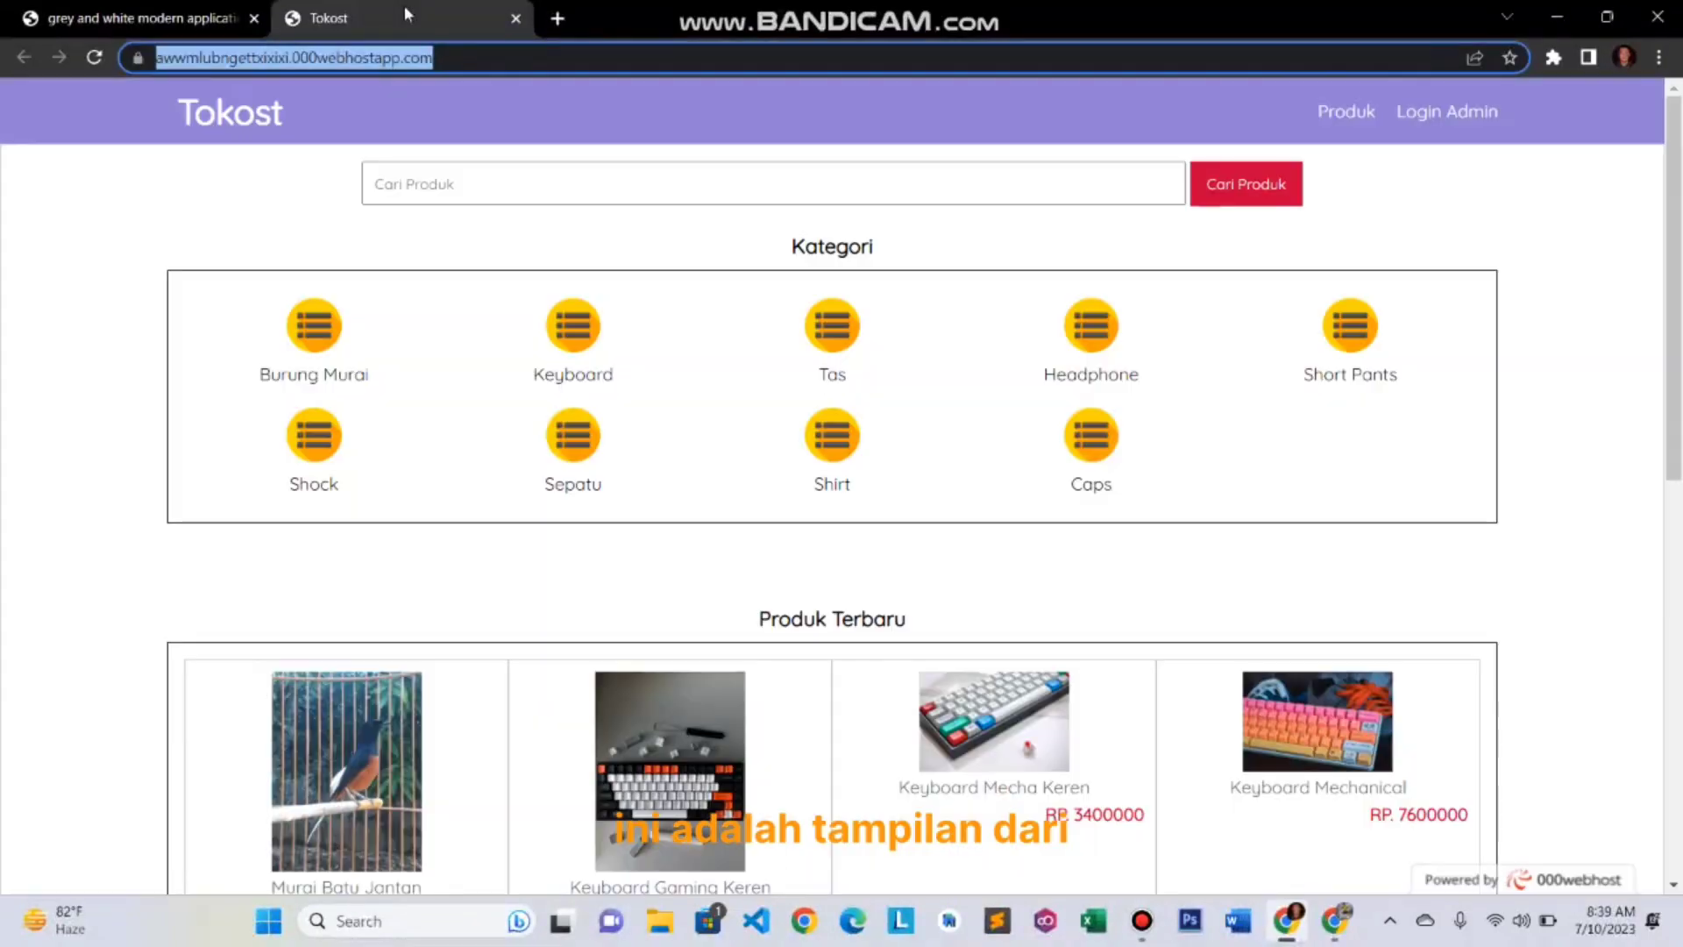
scroll(815, 435, "down", 1)
scroll(815, 436, "down", 9)
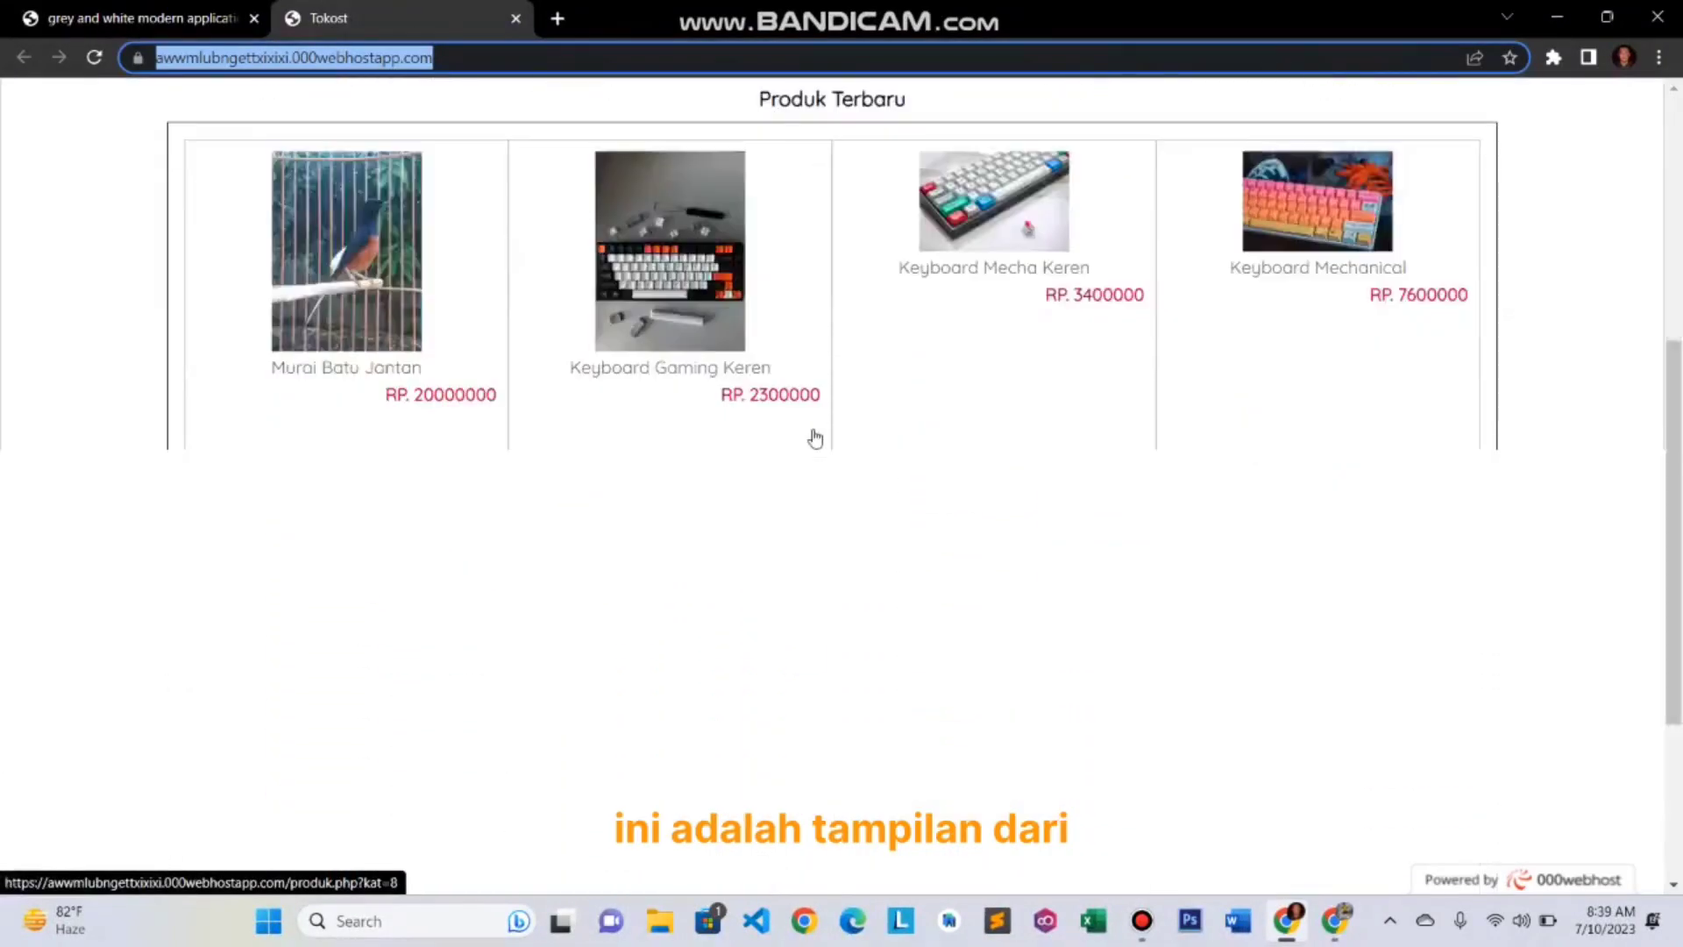
scroll(816, 436, "up", 5)
scroll(815, 435, "up", 5)
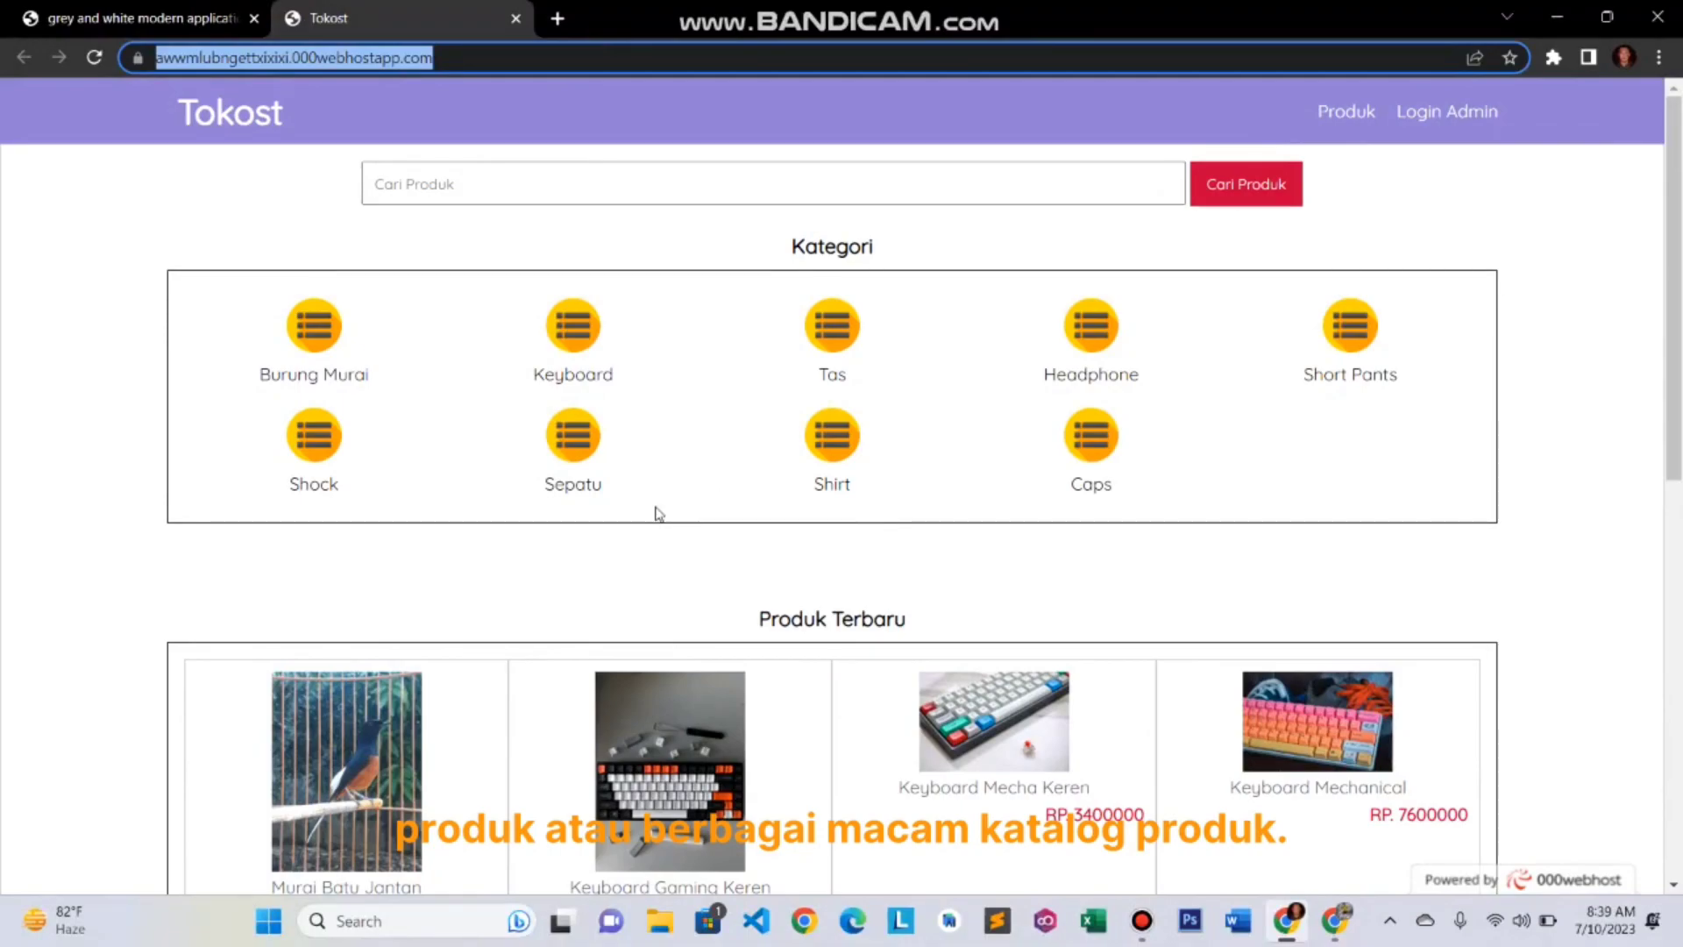
left_click(494, 64)
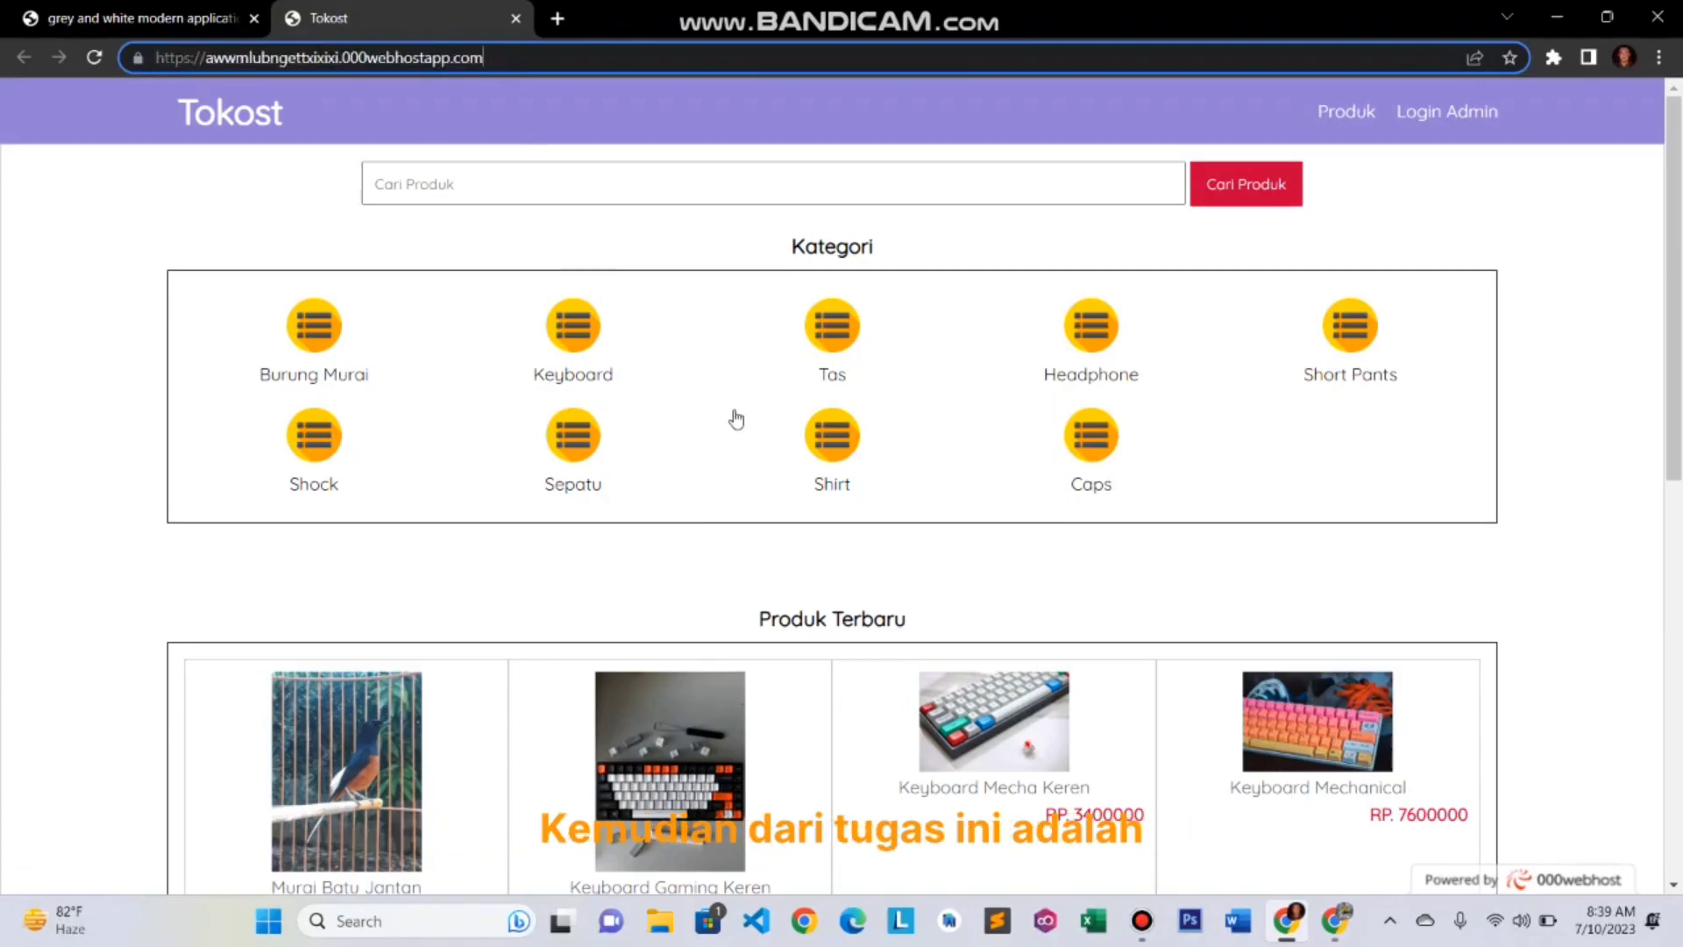
scroll(736, 419, "down", 1)
scroll(737, 419, "up", 1)
scroll(737, 419, "up", 1)
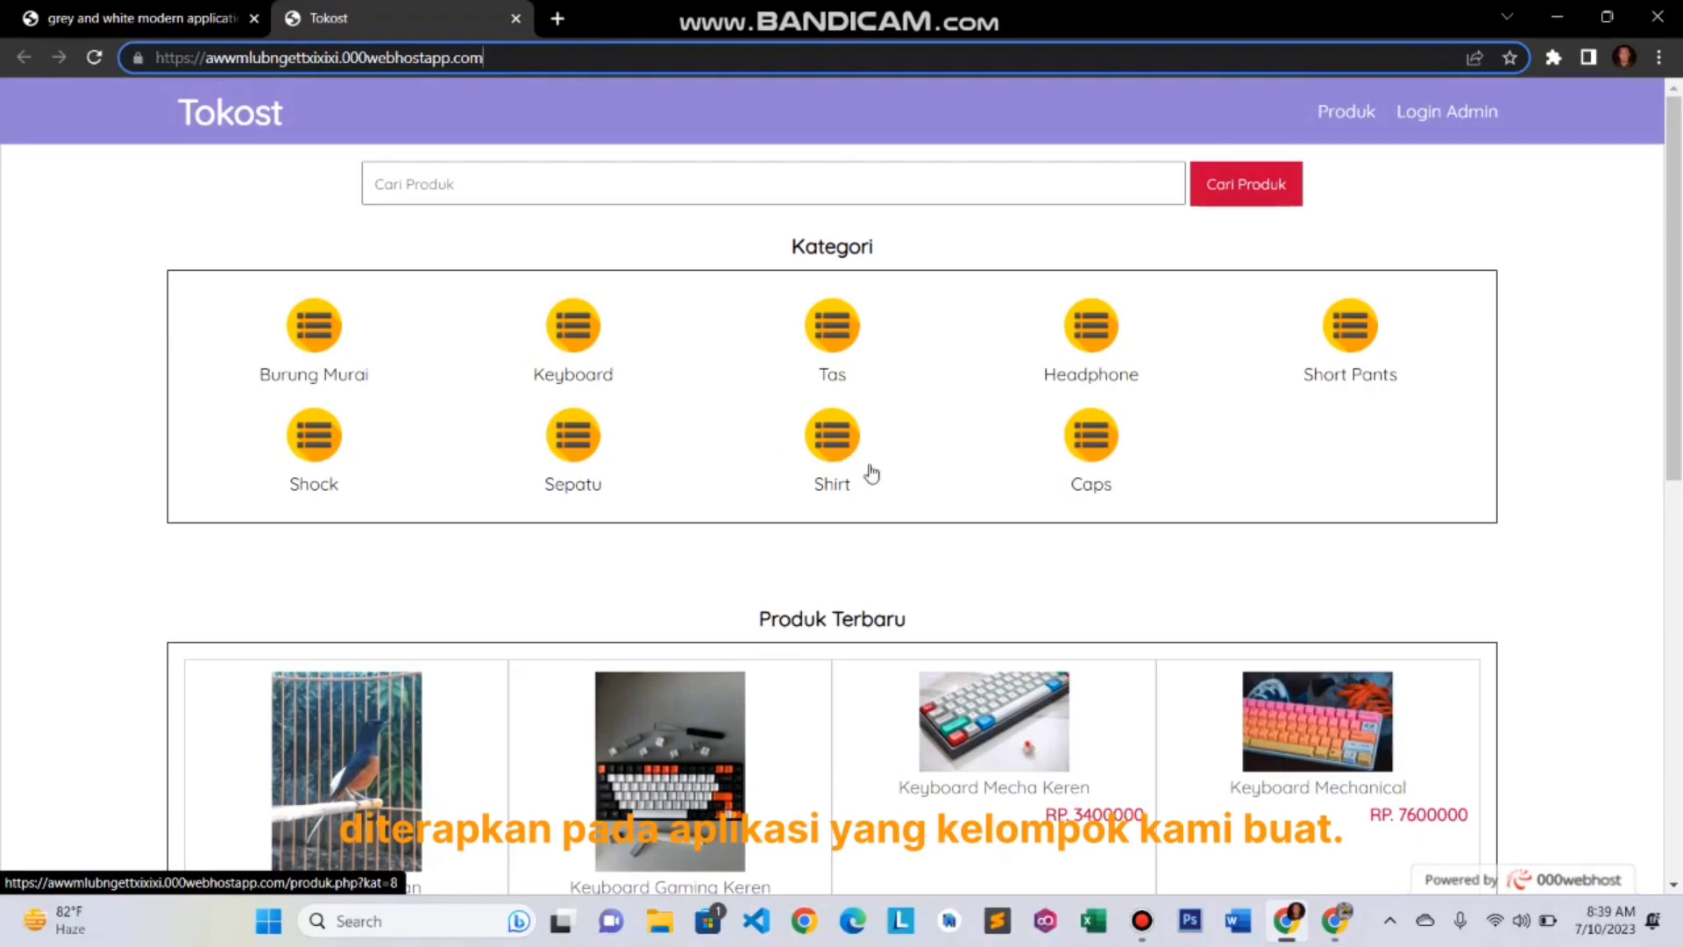
left_click(100, 18)
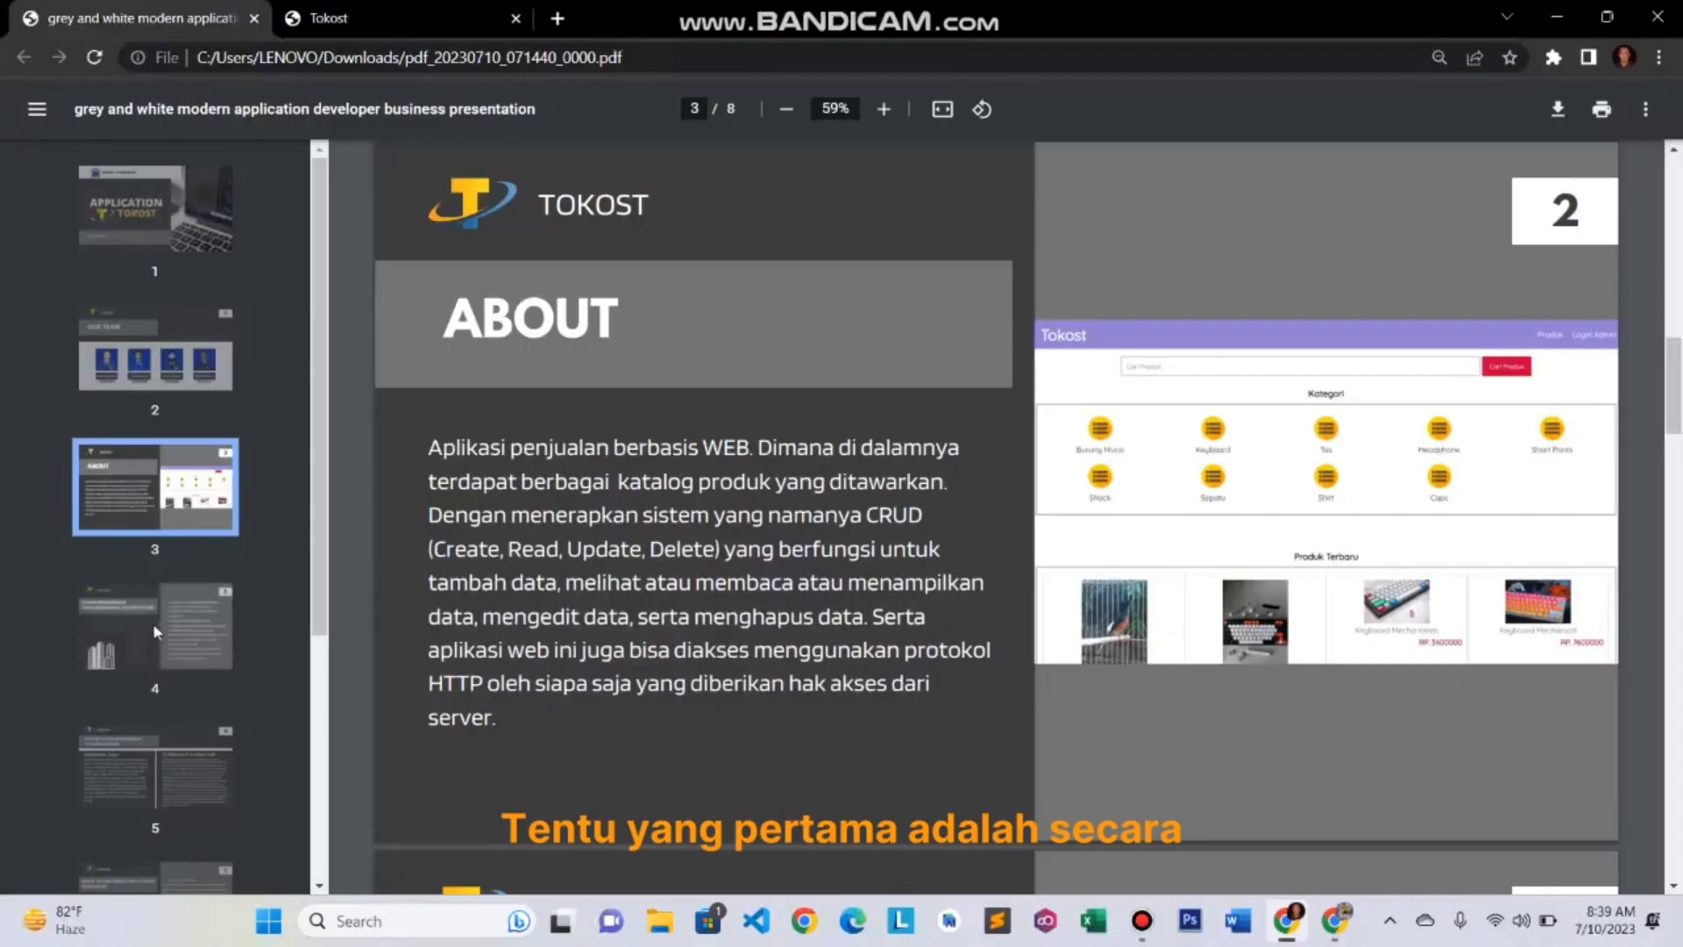
- Show slide 4 on distributed systems
left_click(155, 631)
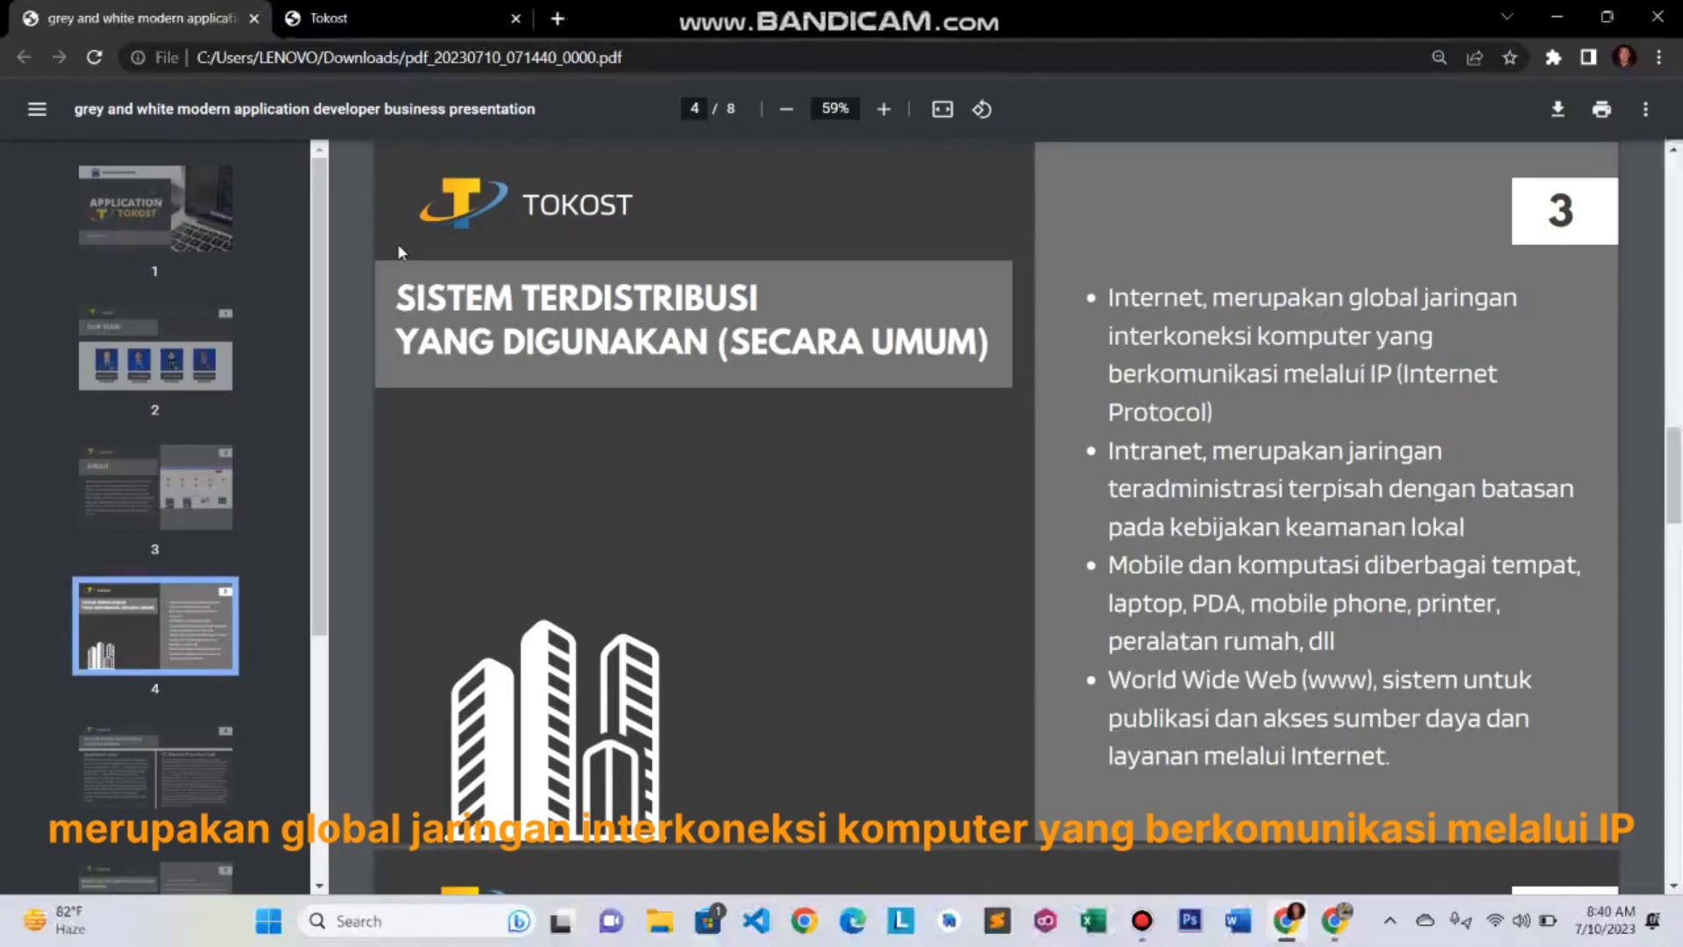
- Switch to the live Tokost store homepage tab
left_click(449, 11)
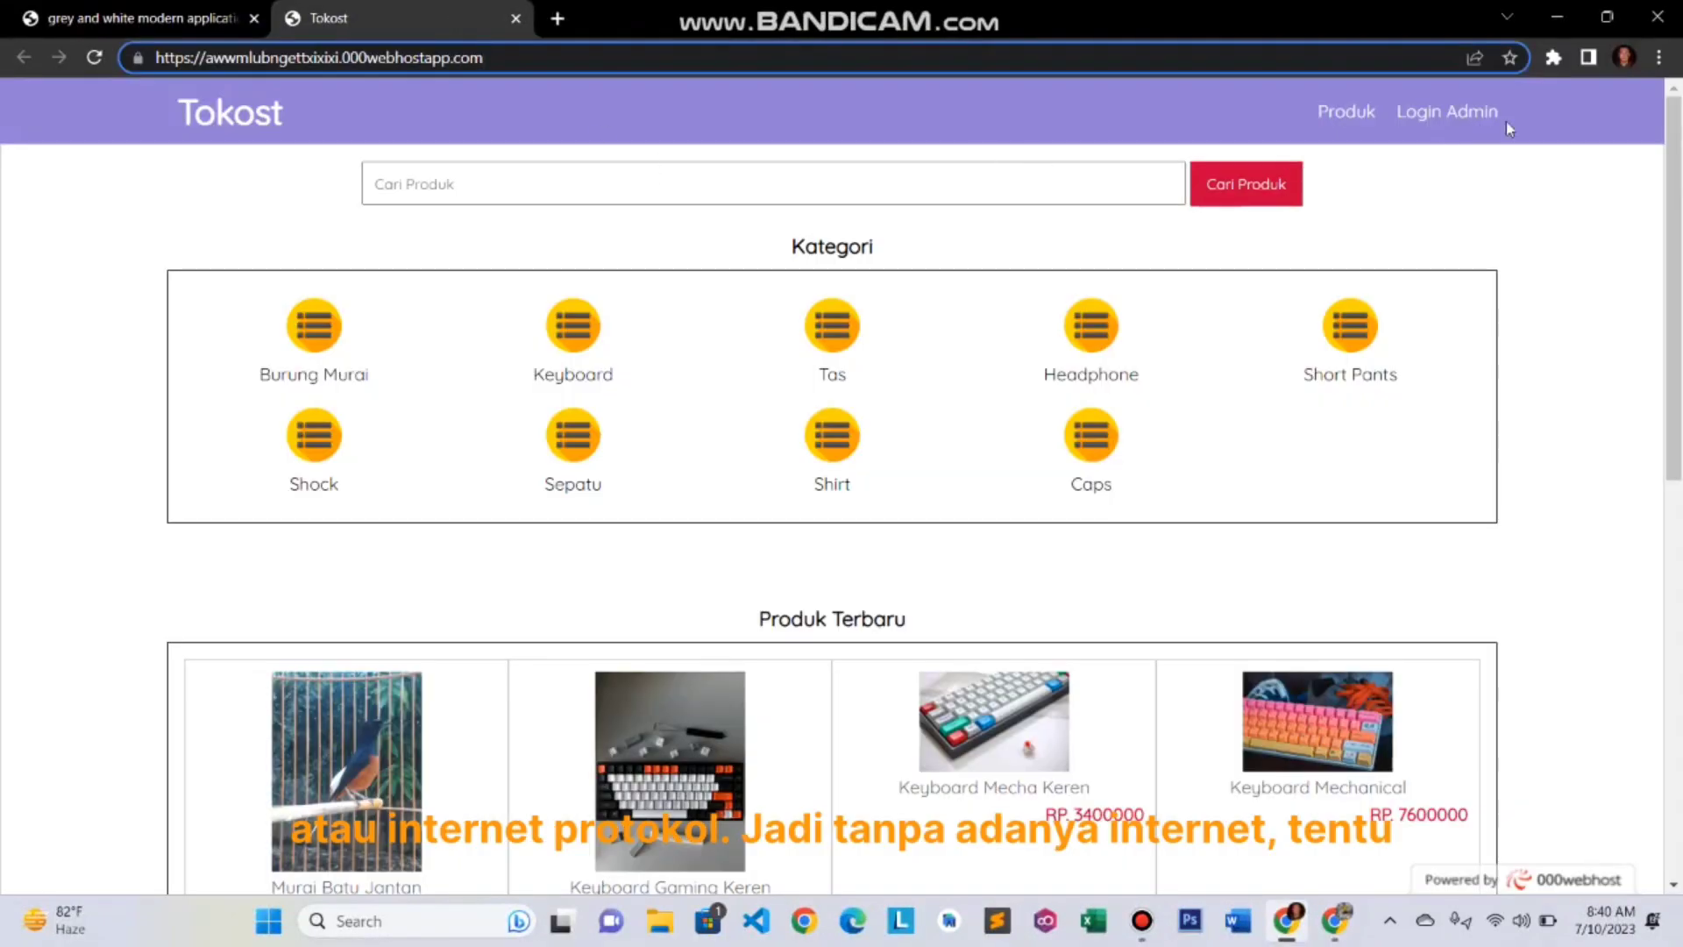
- Snap the Tokost store window to the right half of the screen and switch Wi-Fi off
mouse_move(1606, 24)
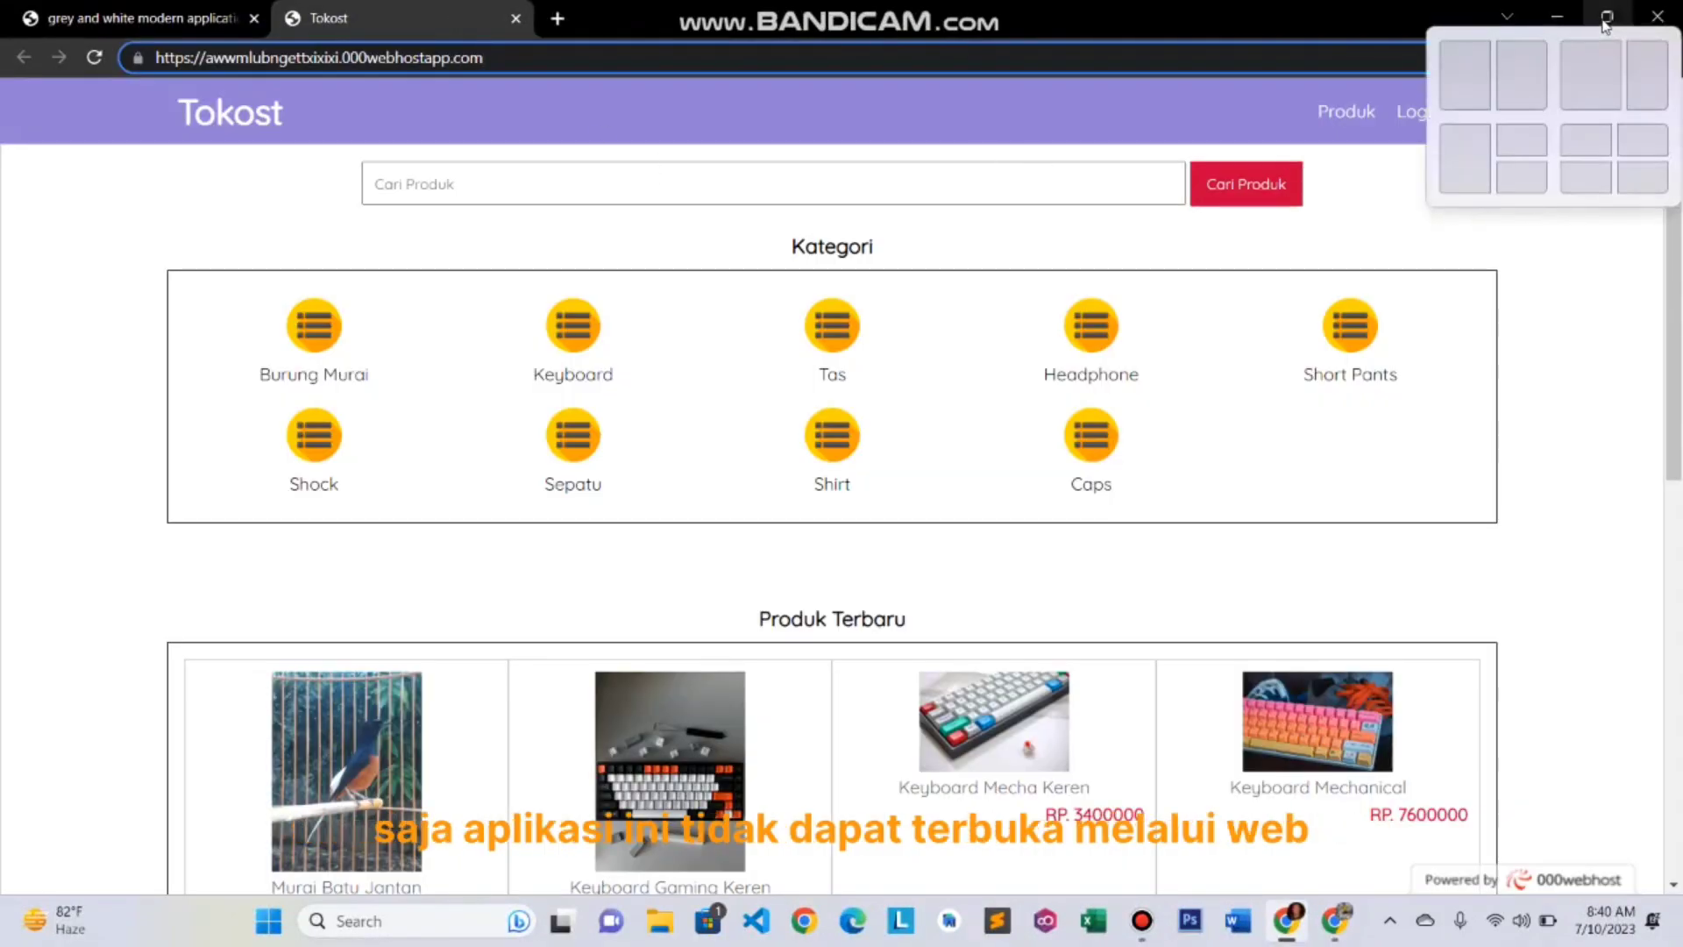
left_click(1529, 71)
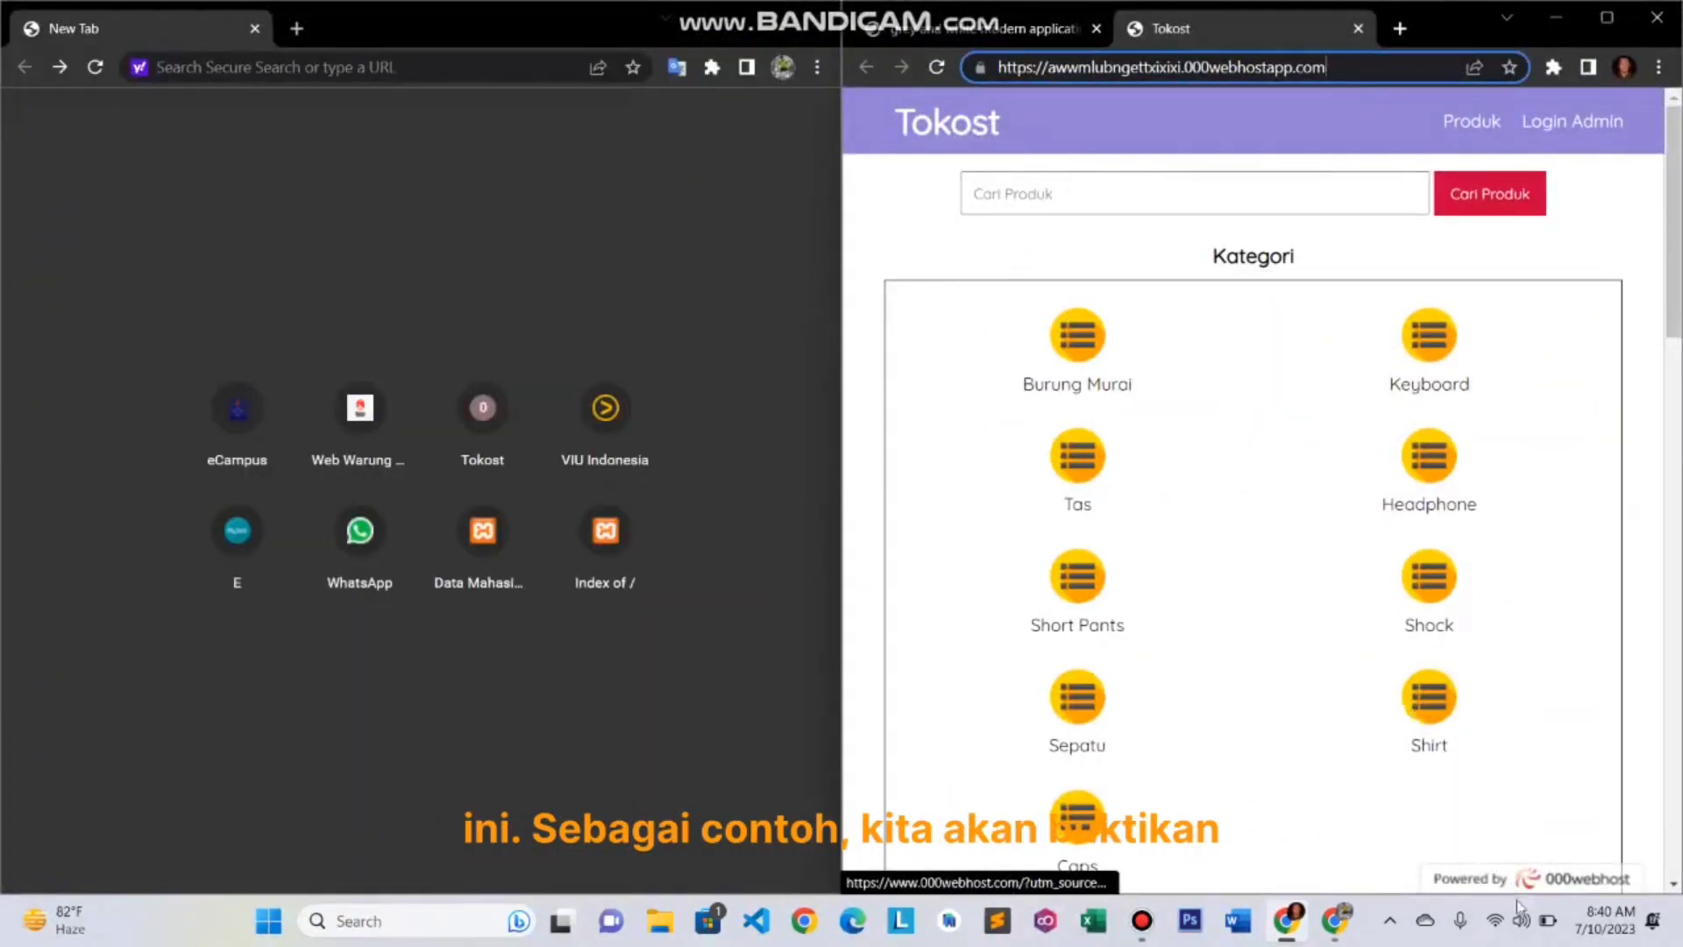
left_click(1495, 924)
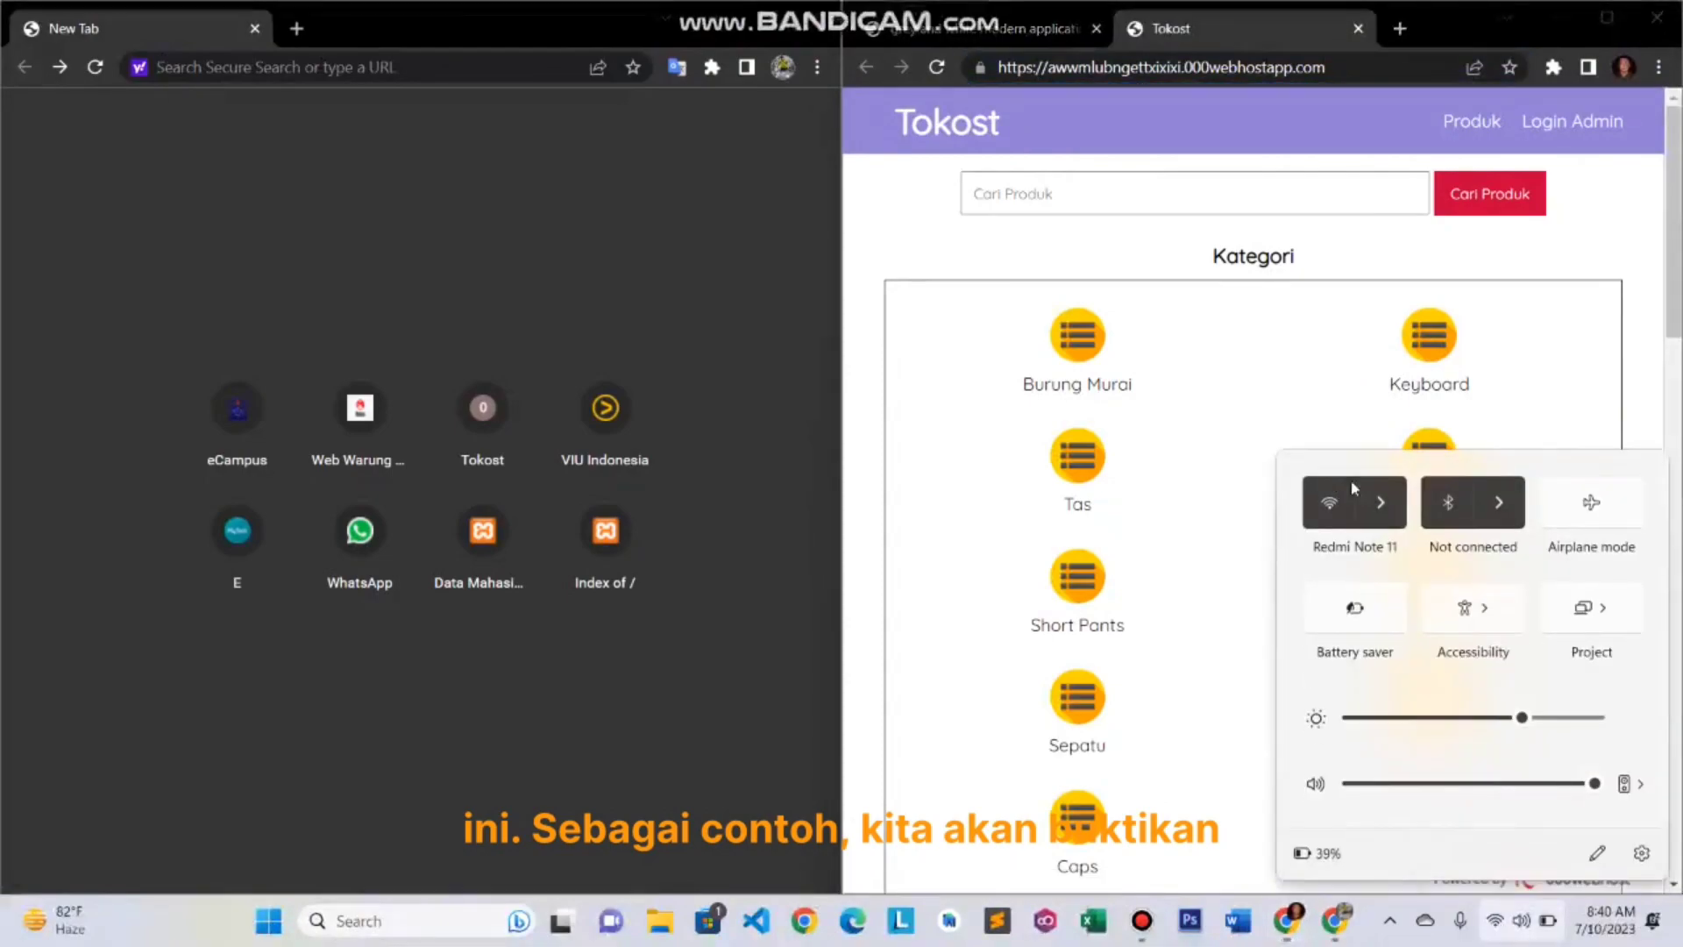
left_click(1393, 518)
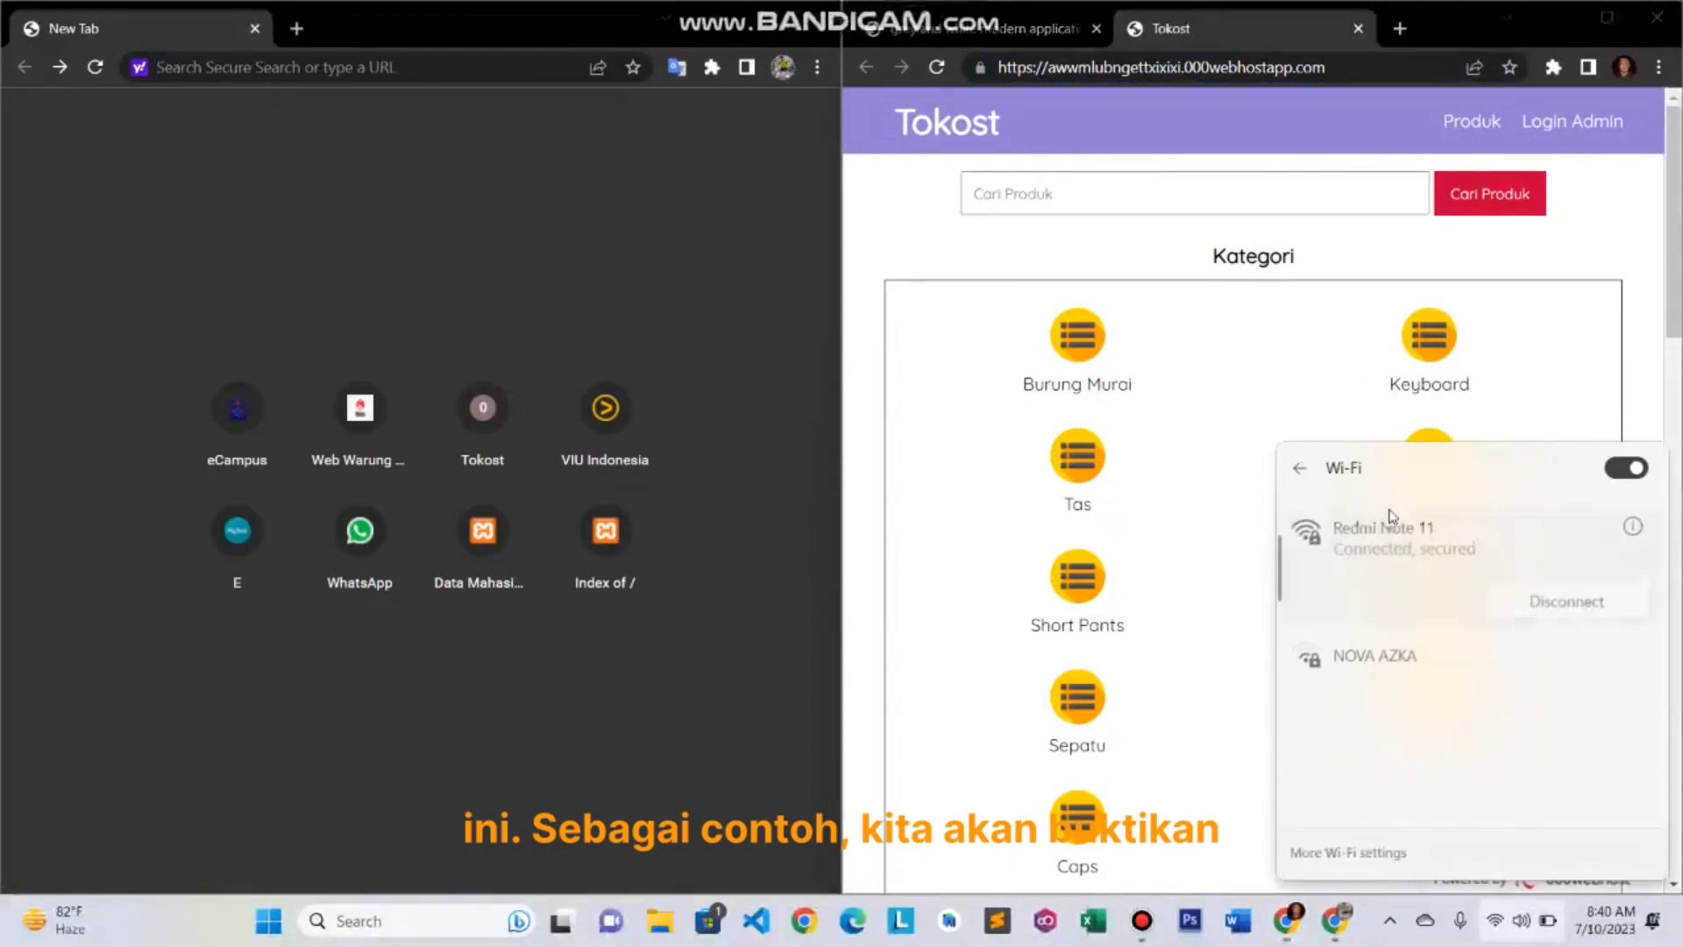
left_click(1628, 472)
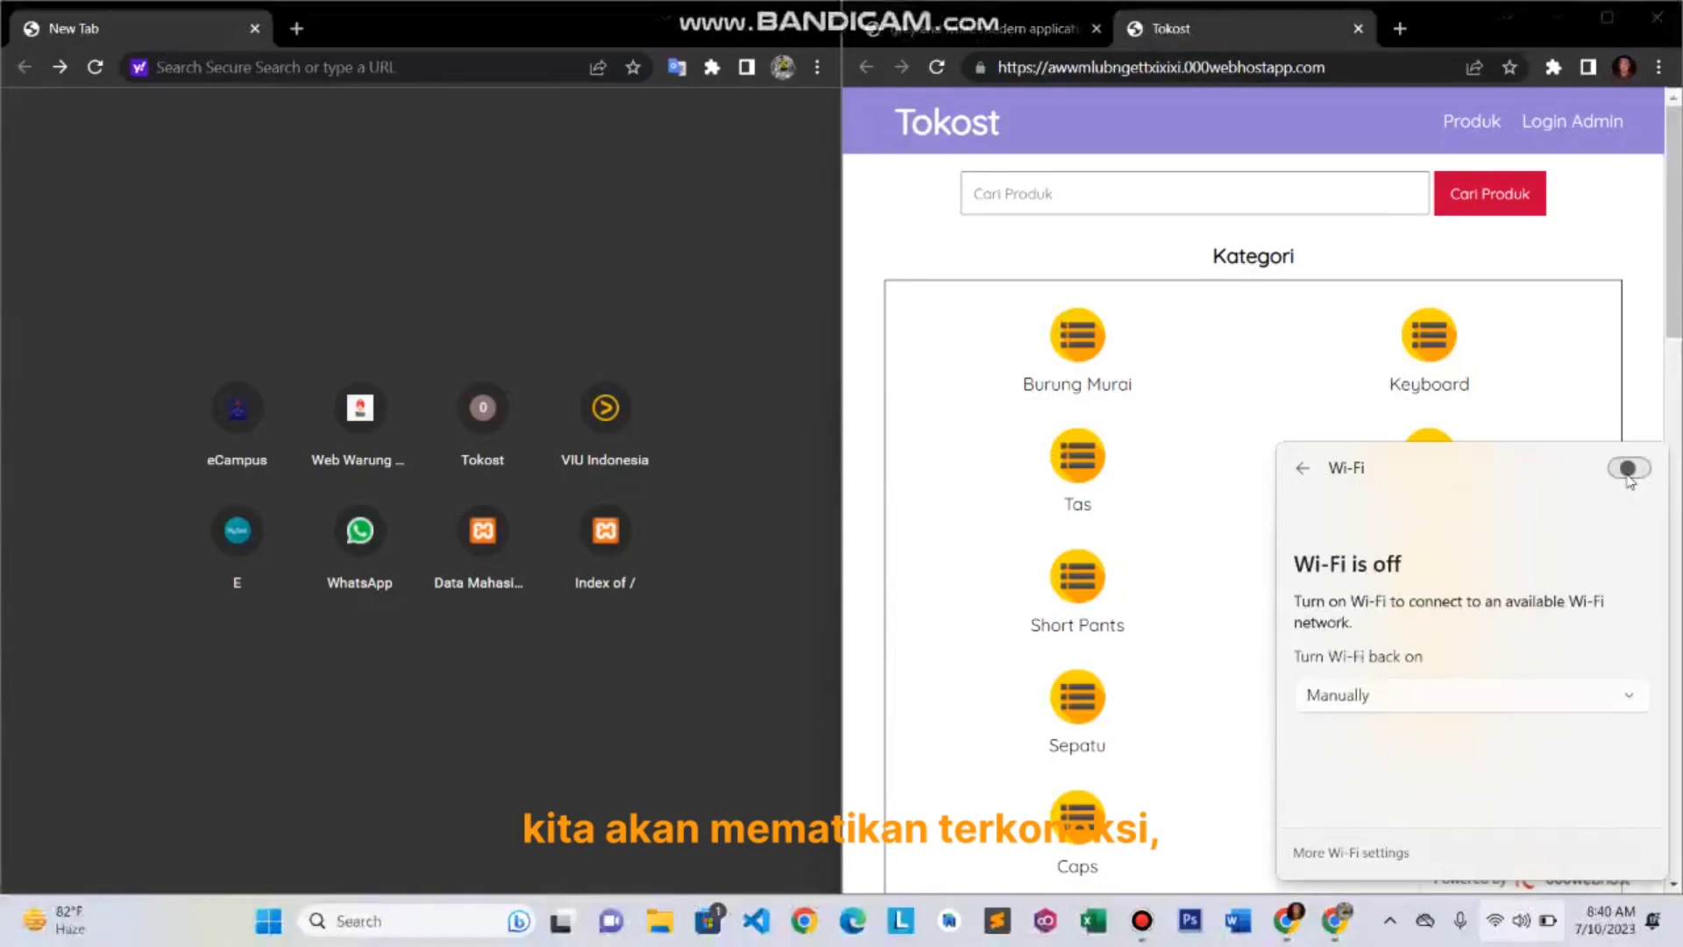
left_click(1332, 70)
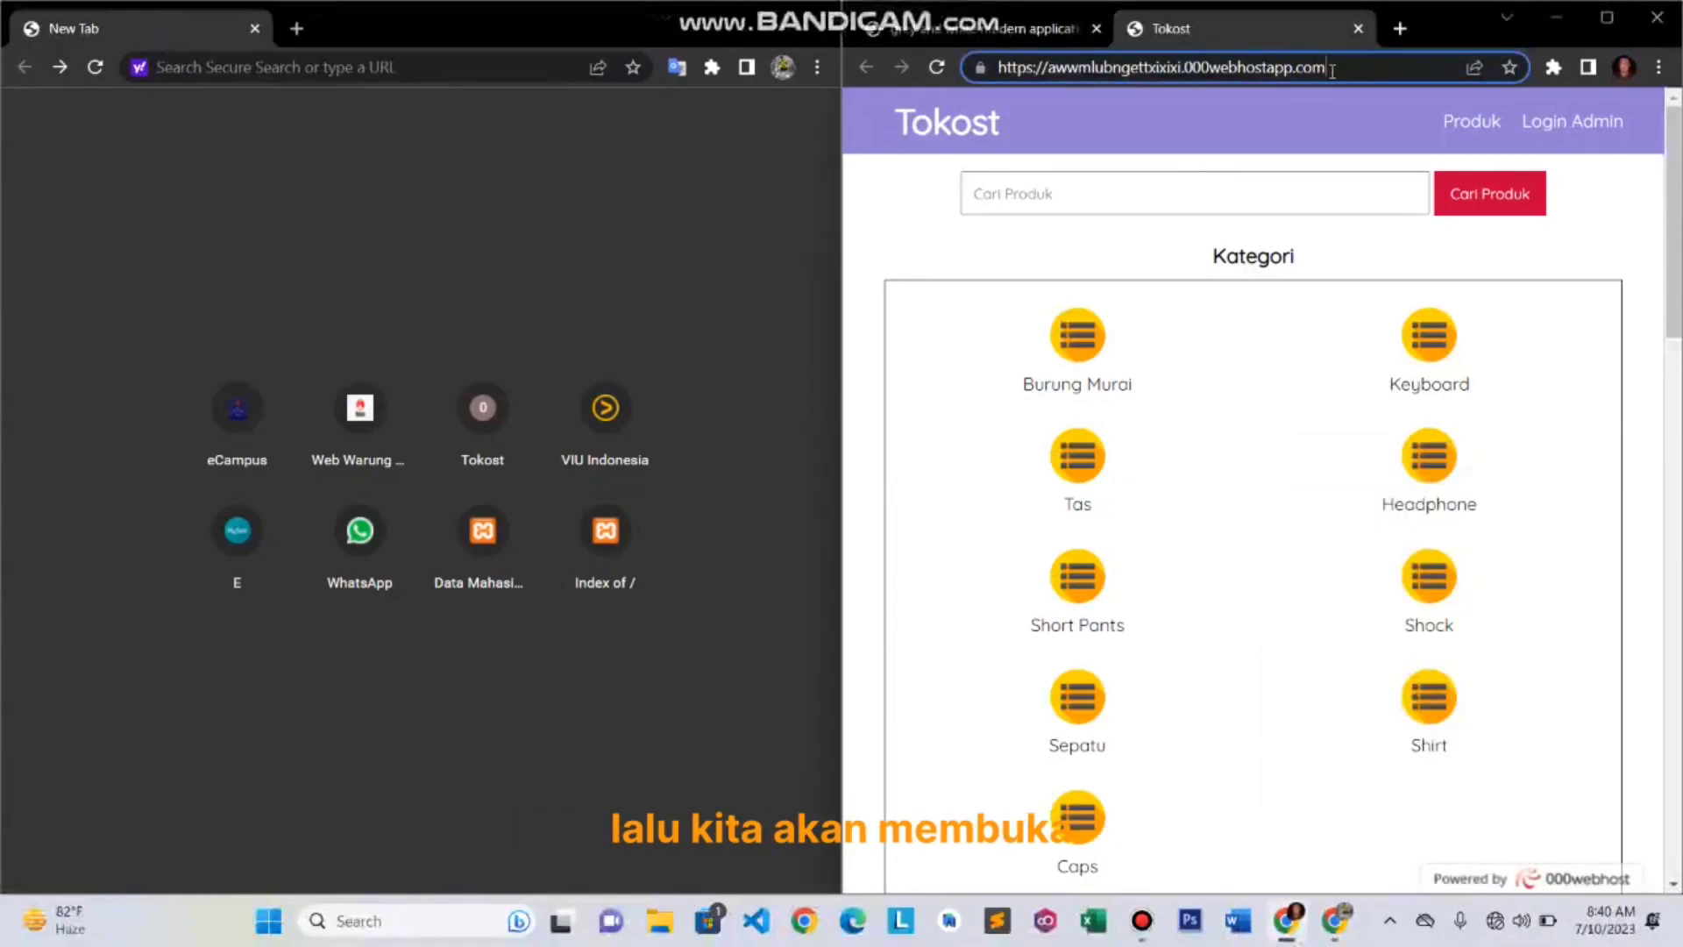
- Paste the Tokost store URL into the left window and load it while offline
key("ctrl+a")
key("ctrl+c")
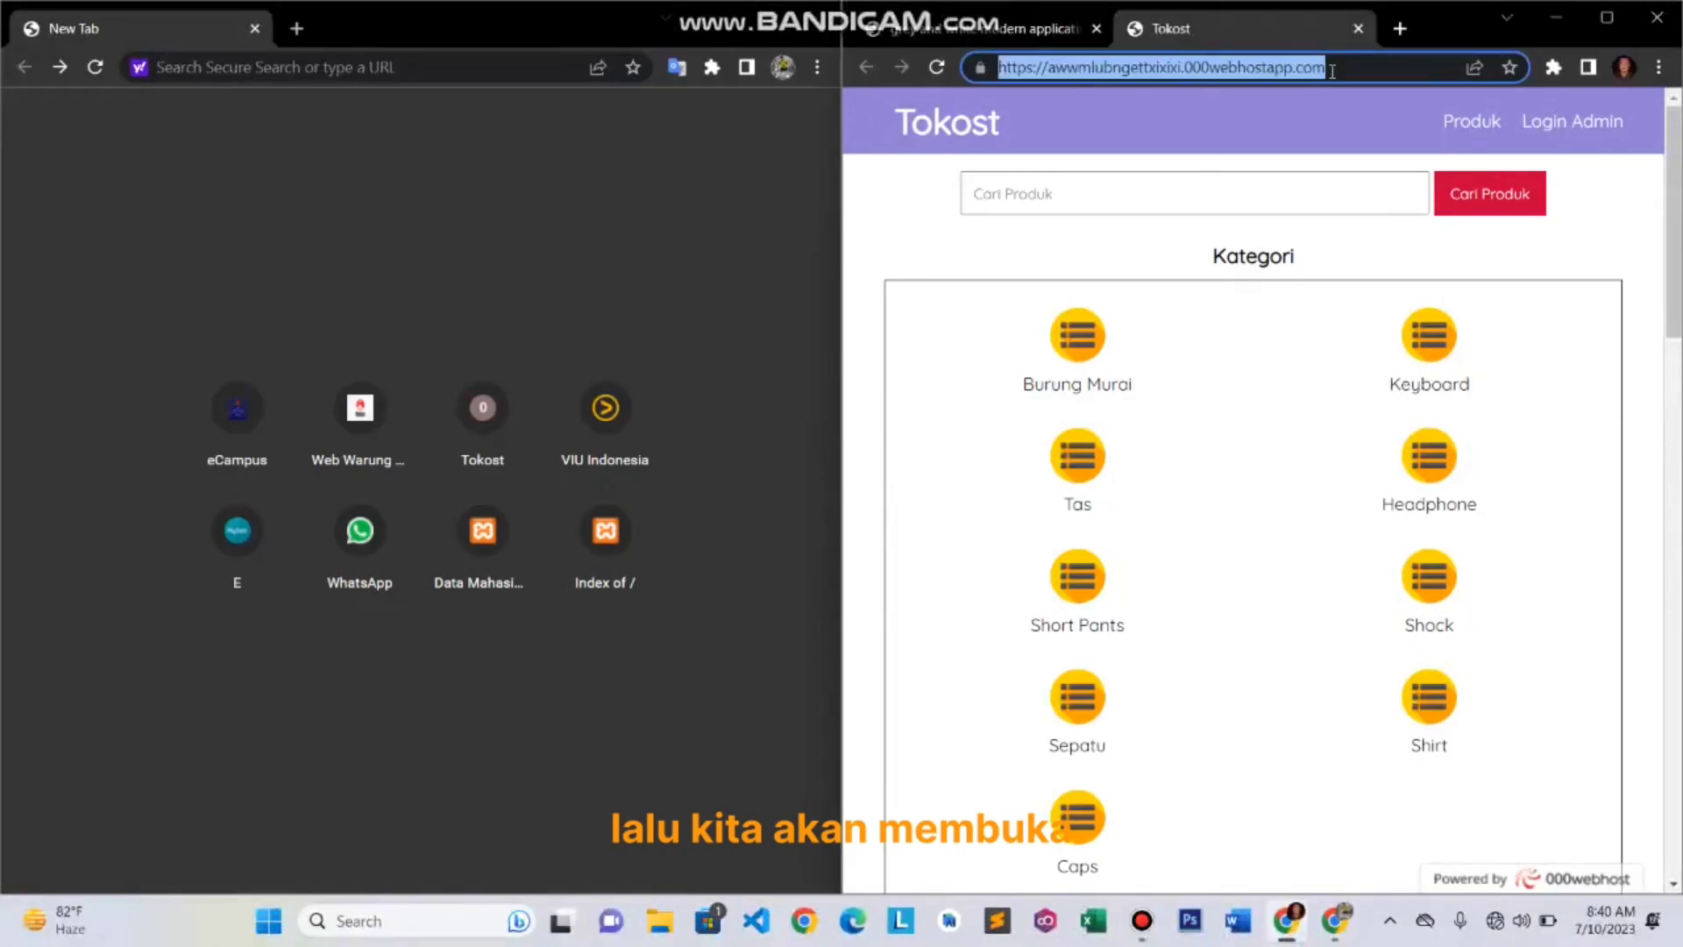
left_click(404, 58)
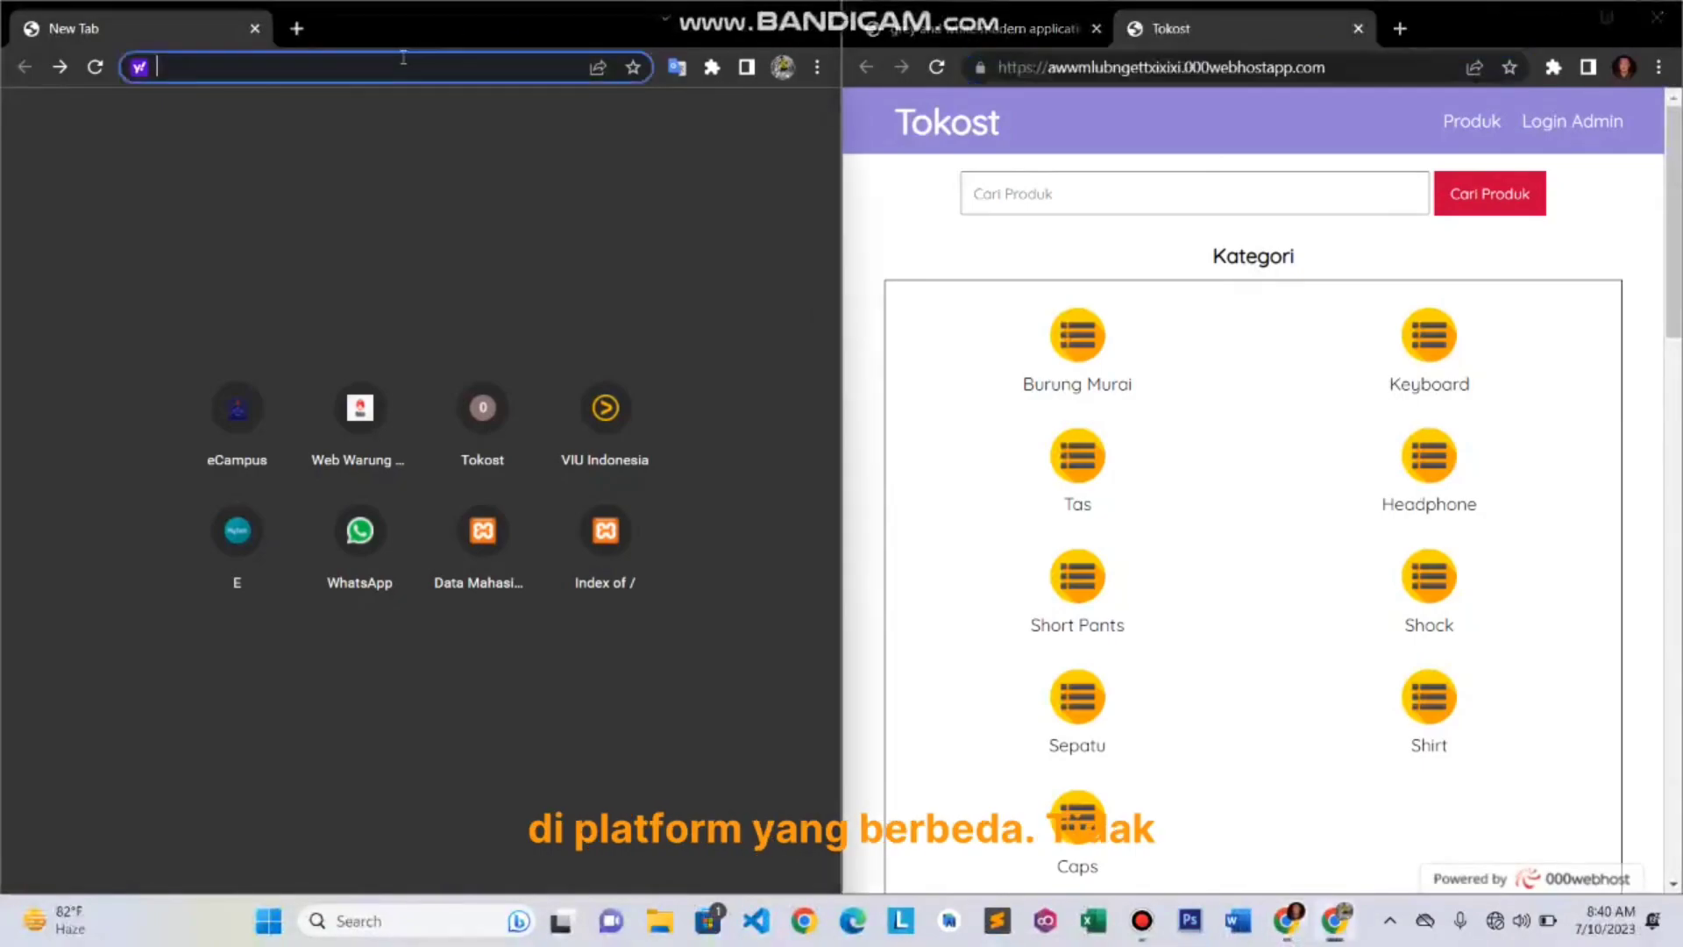
key("ctrl+v")
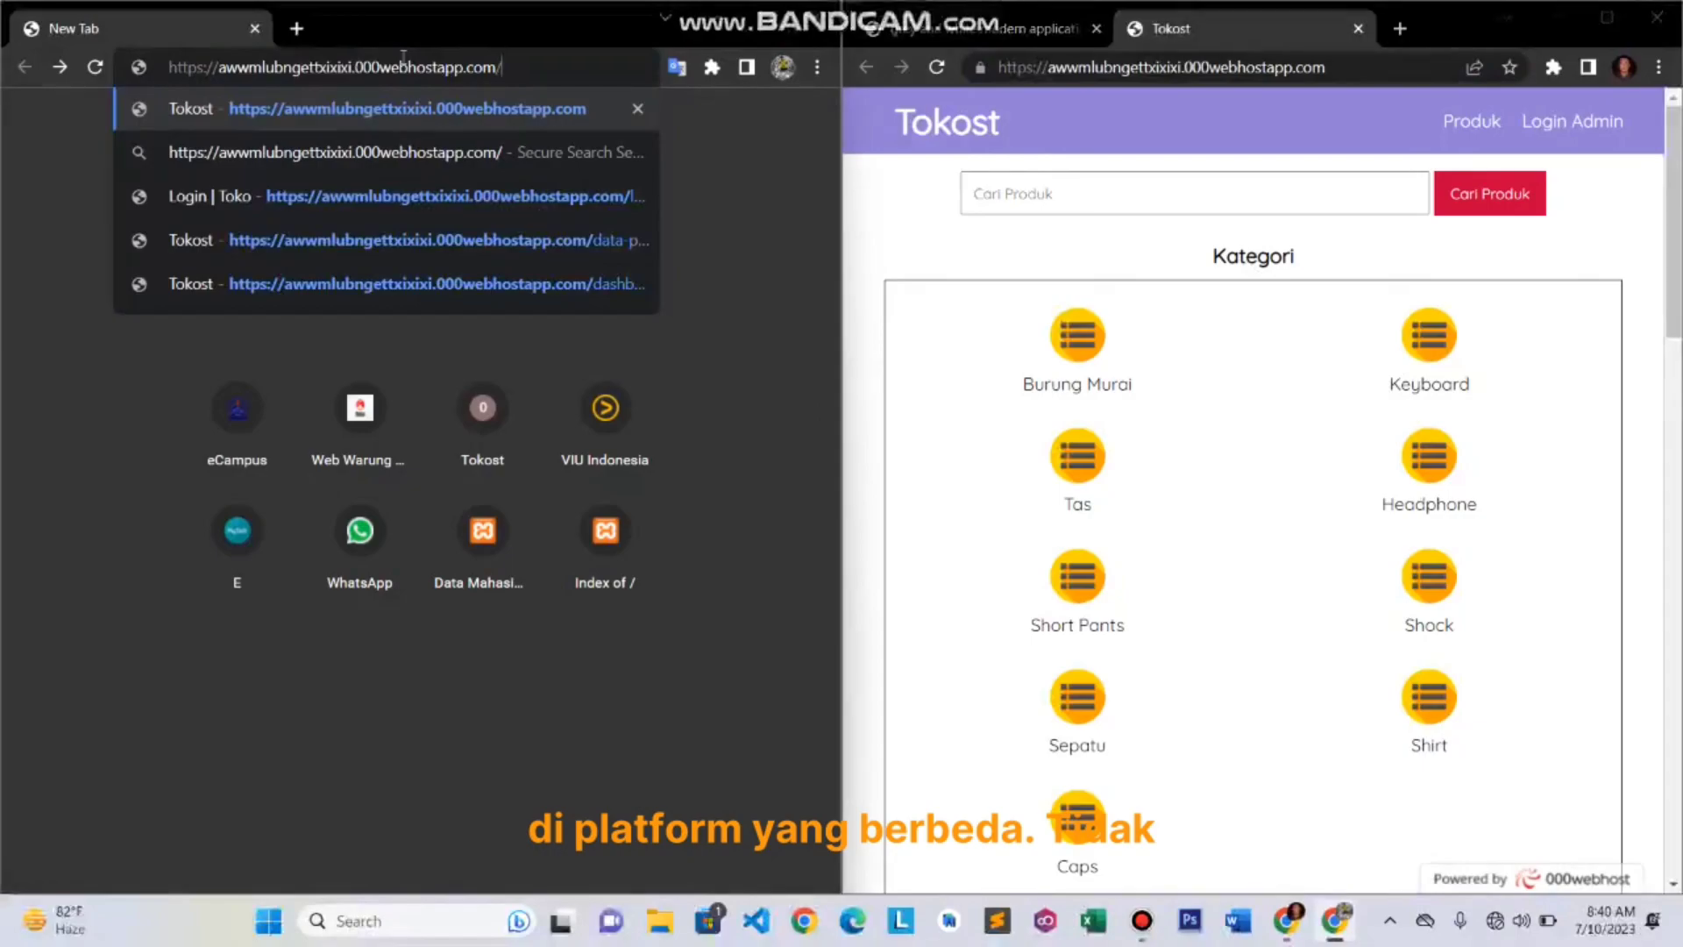
key("Return")
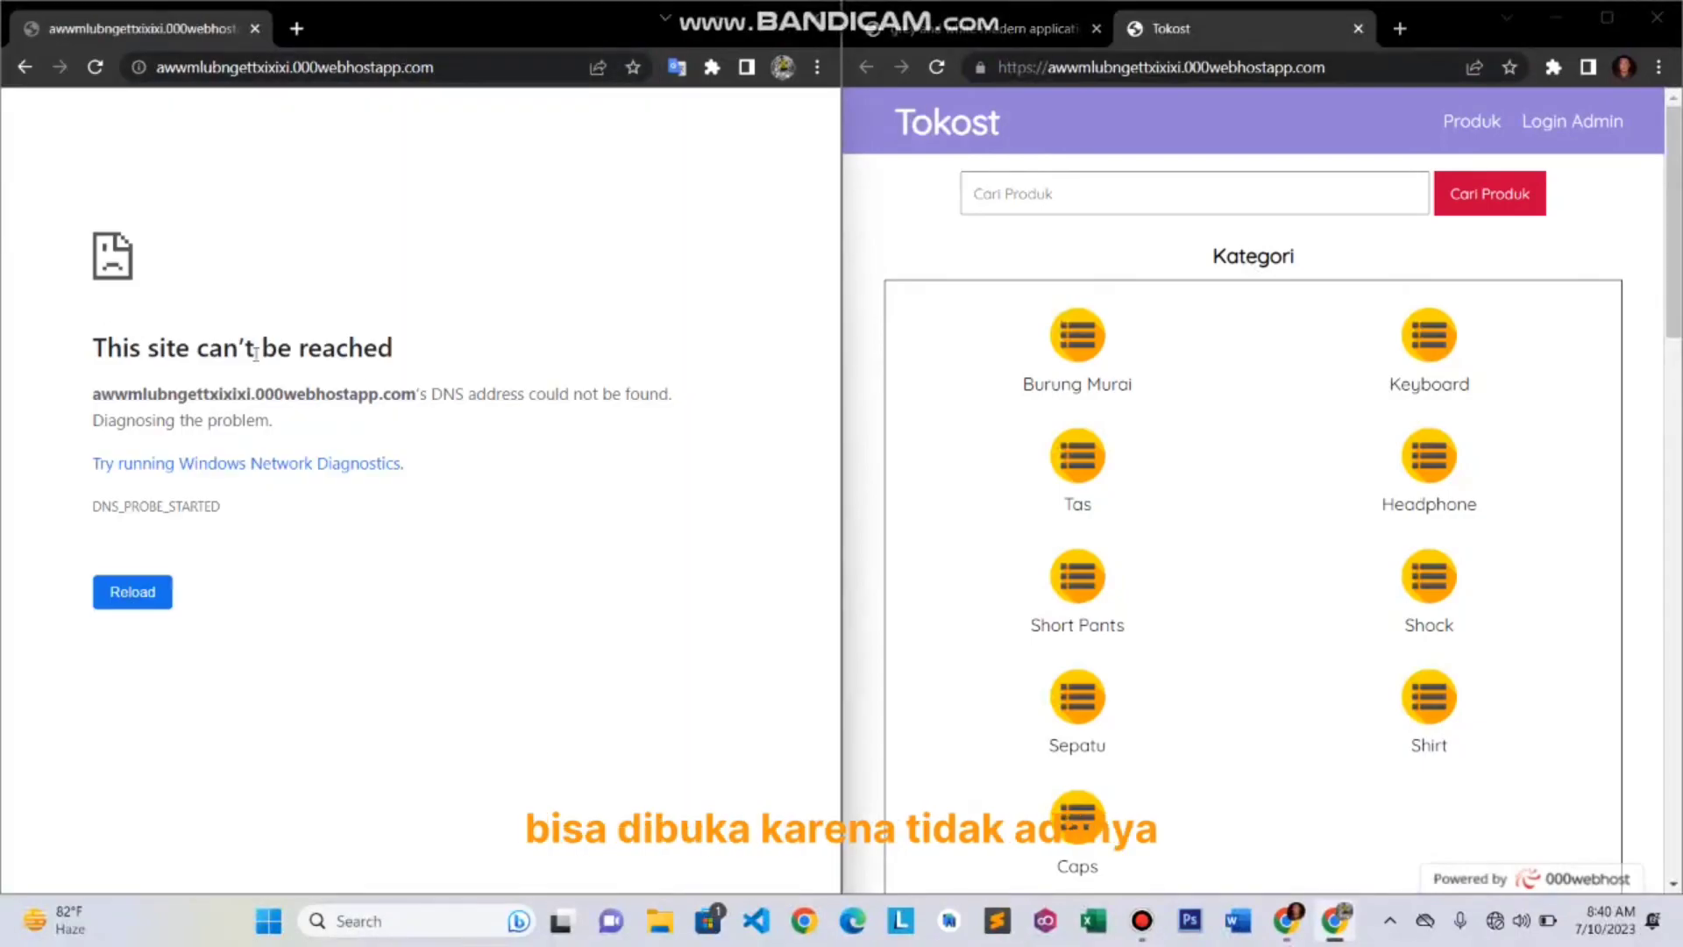
- Turn Wi-Fi back on, connect to Redmi Note 11, and reload the failed store page
left_click(1501, 923)
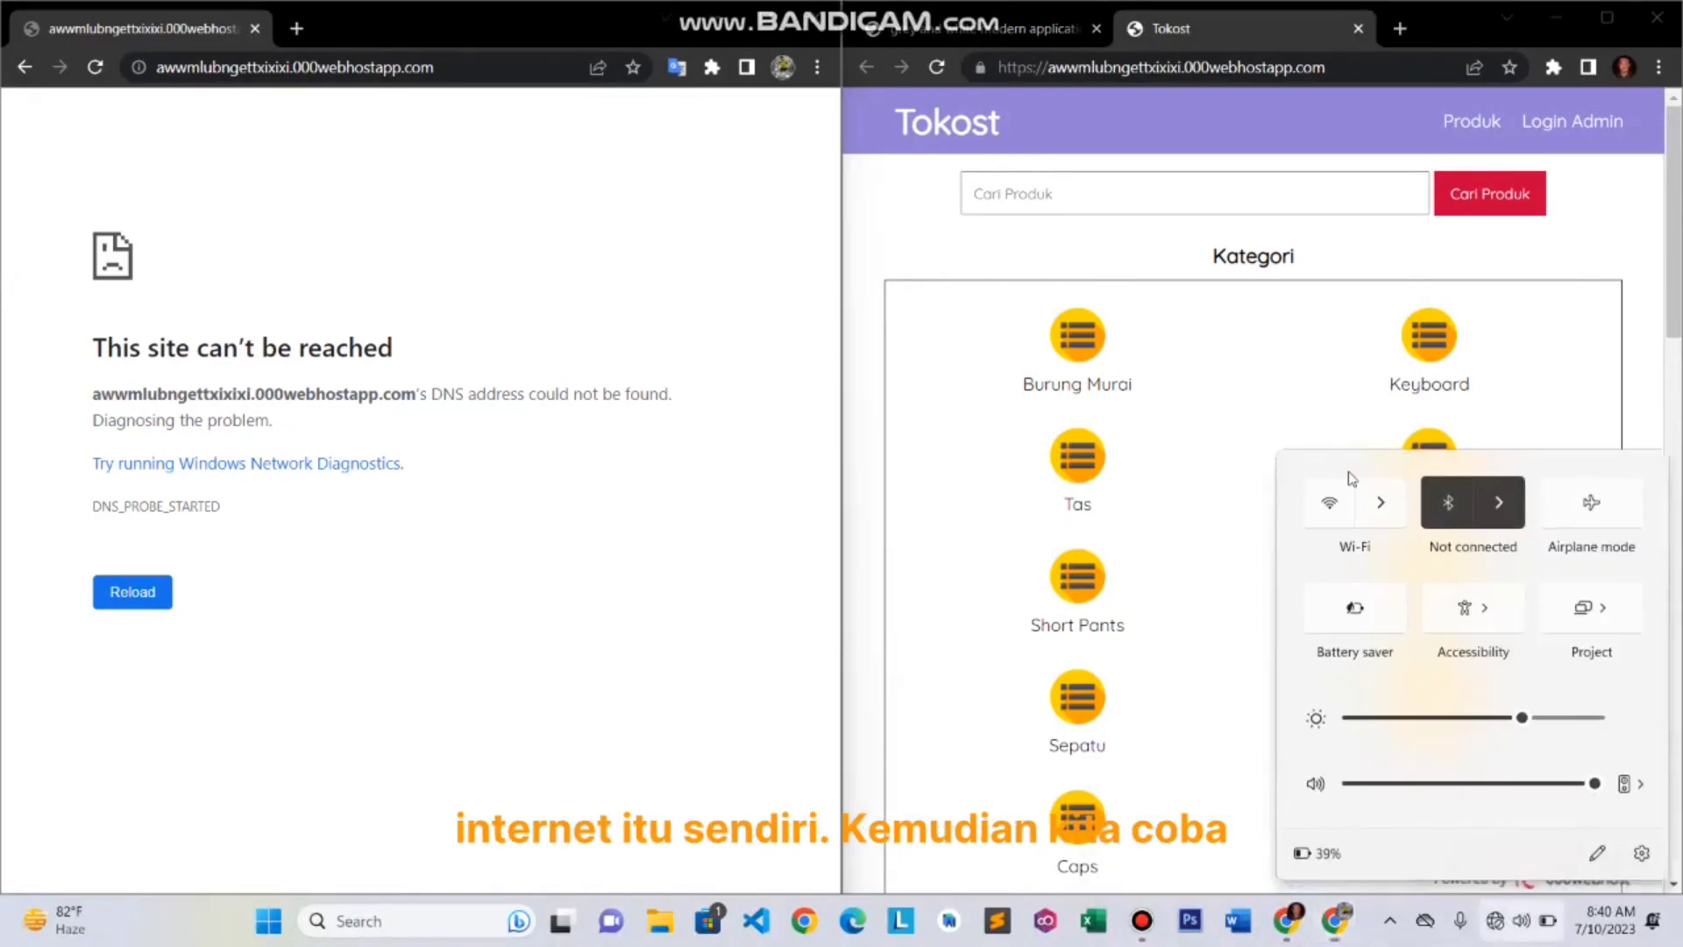
left_click(1381, 511)
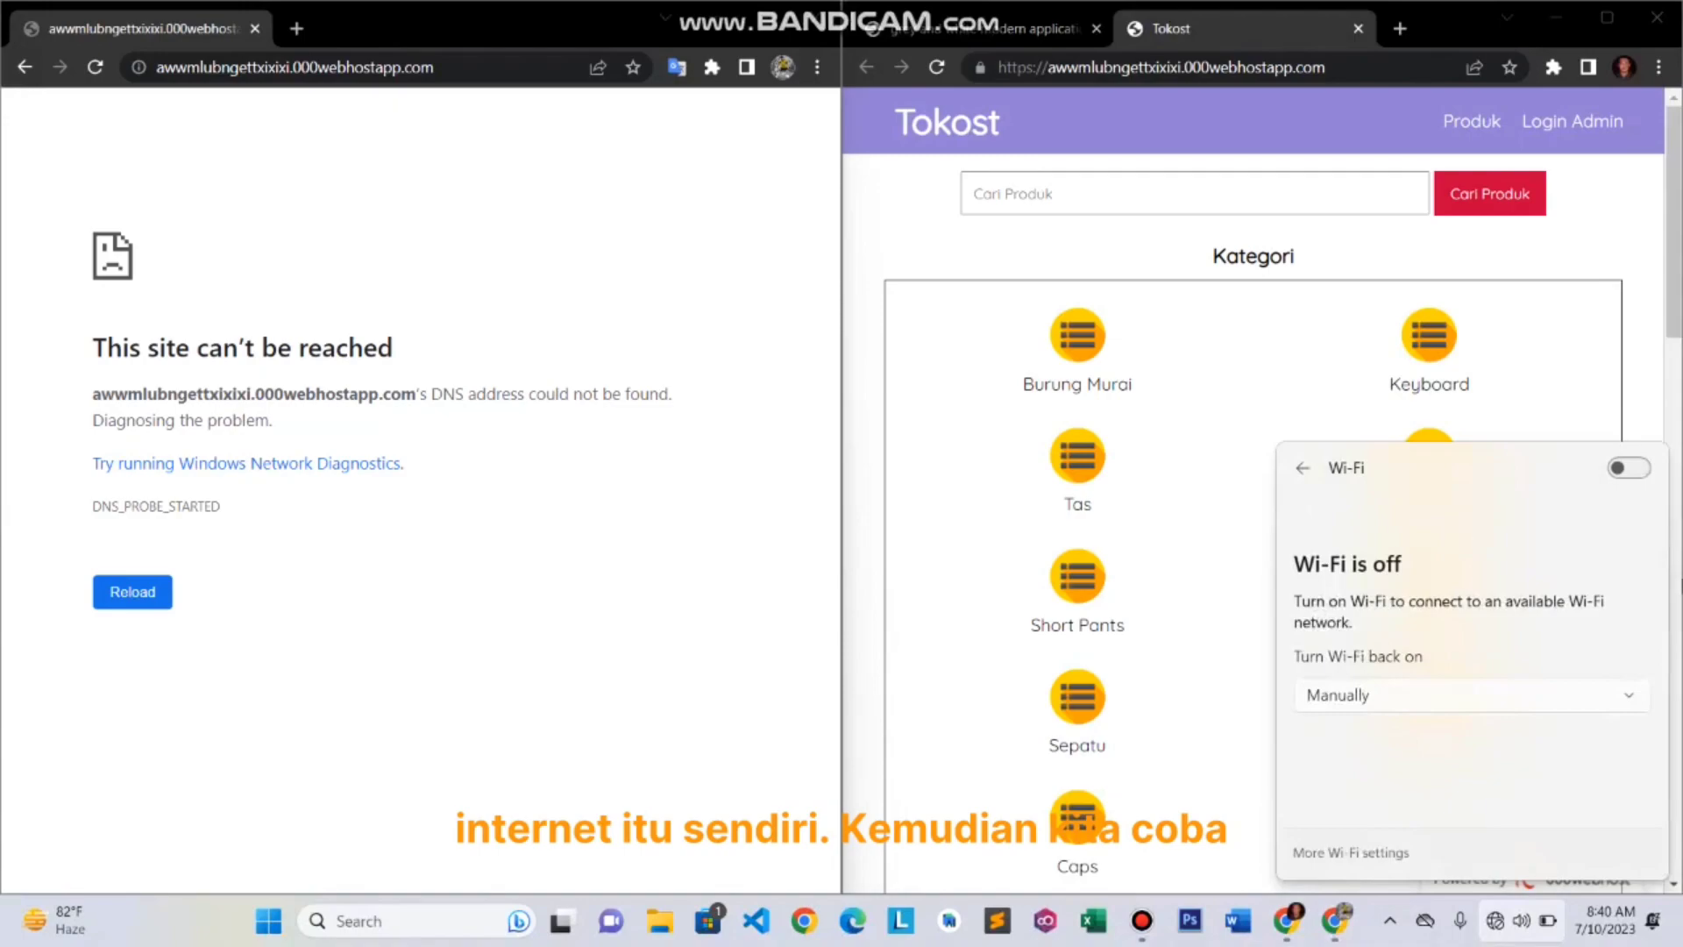
left_click(1626, 471)
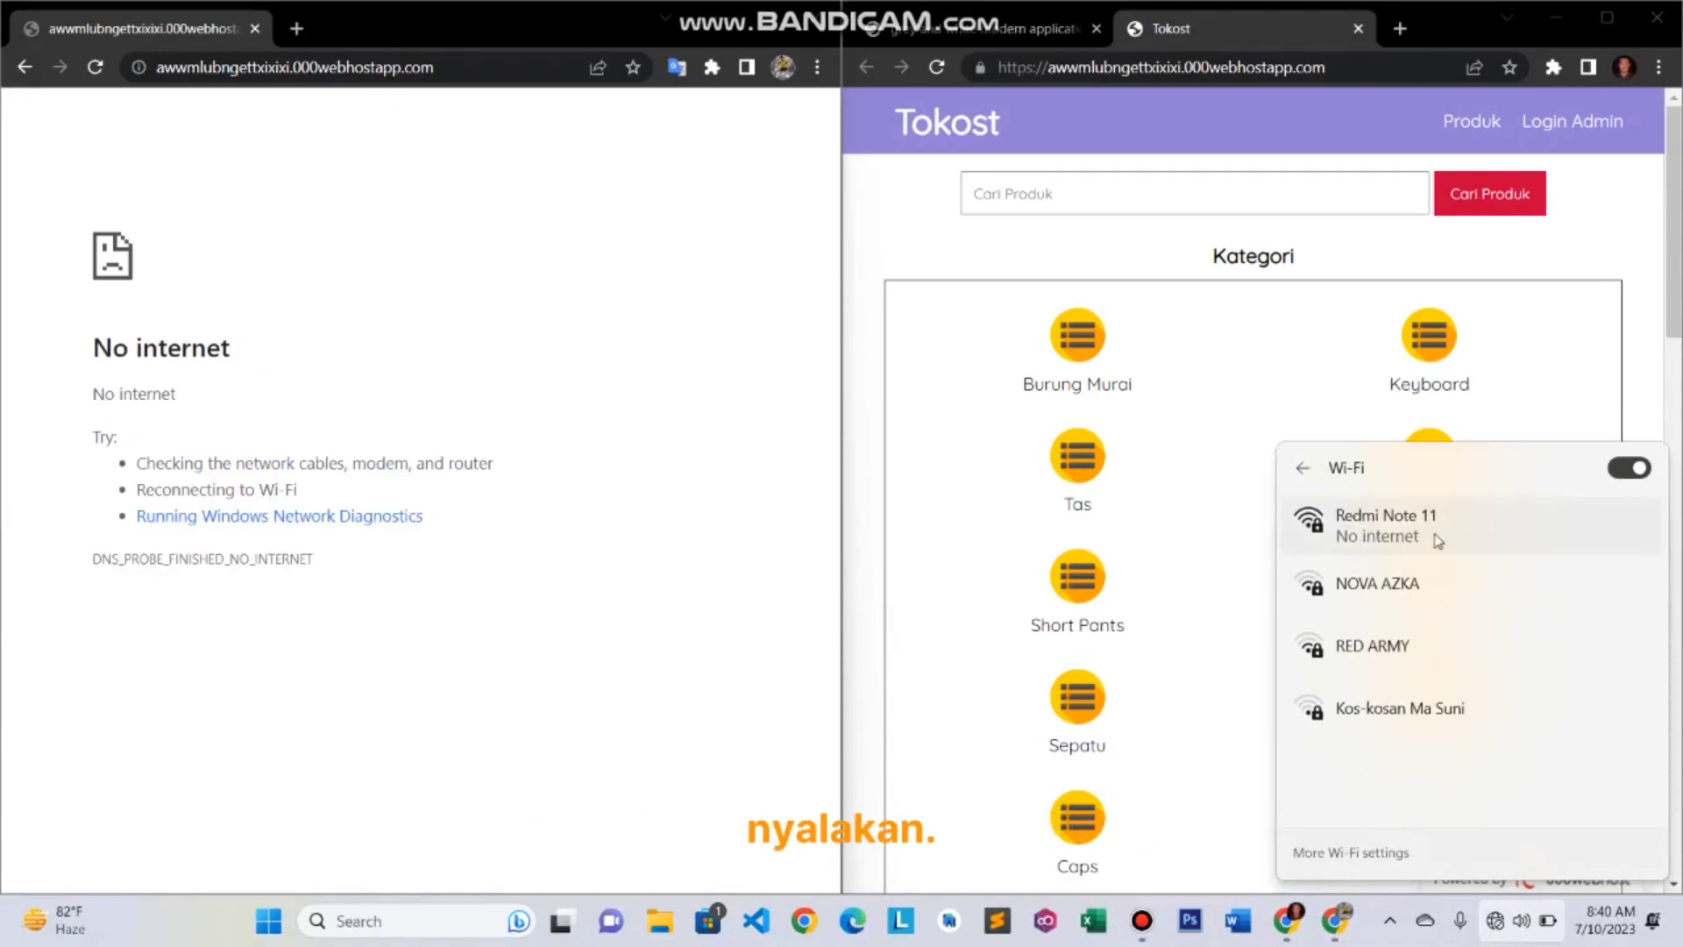
left_click(1429, 532)
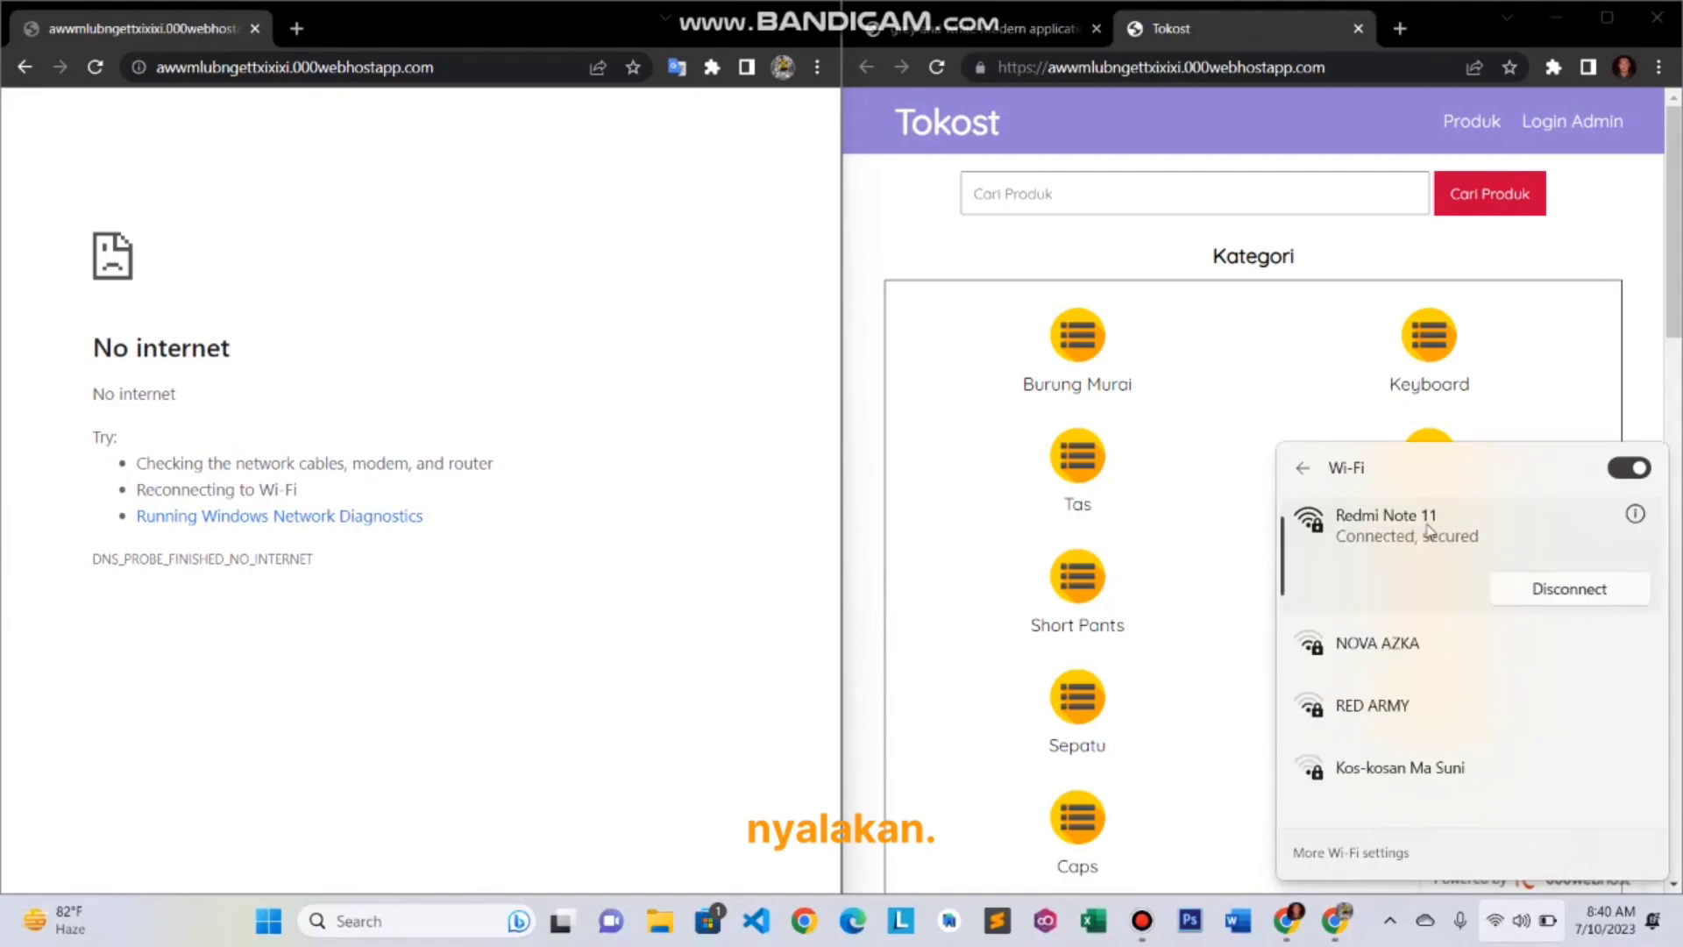
left_click(95, 67)
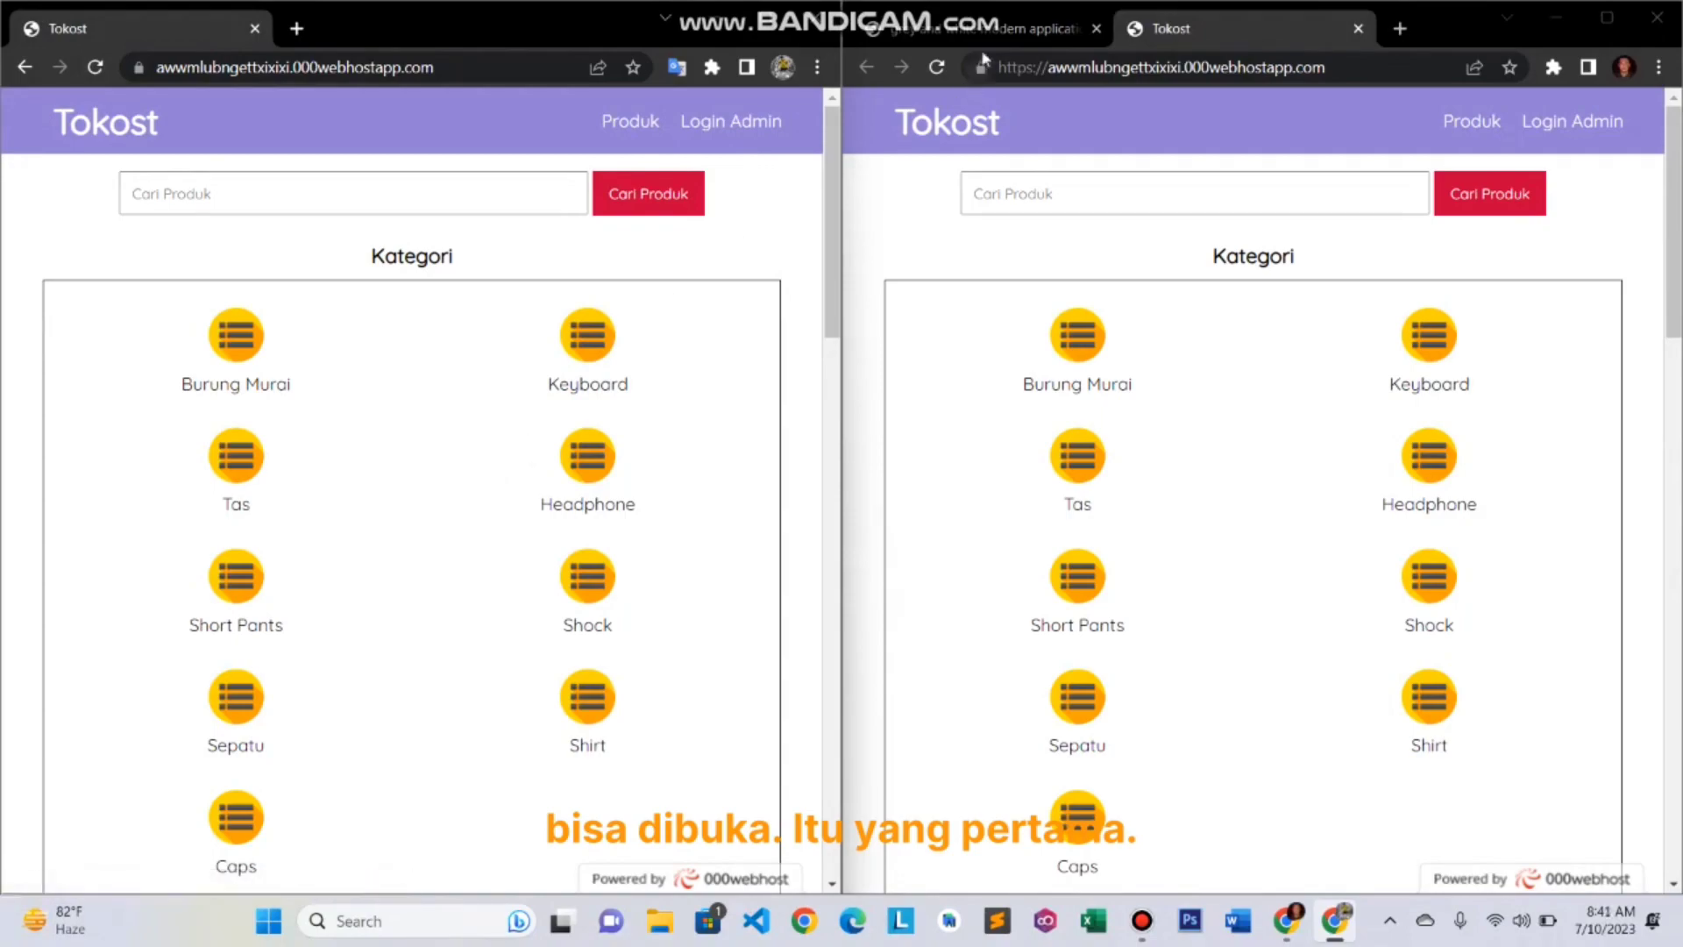
scroll(1113, 307, "down", 1)
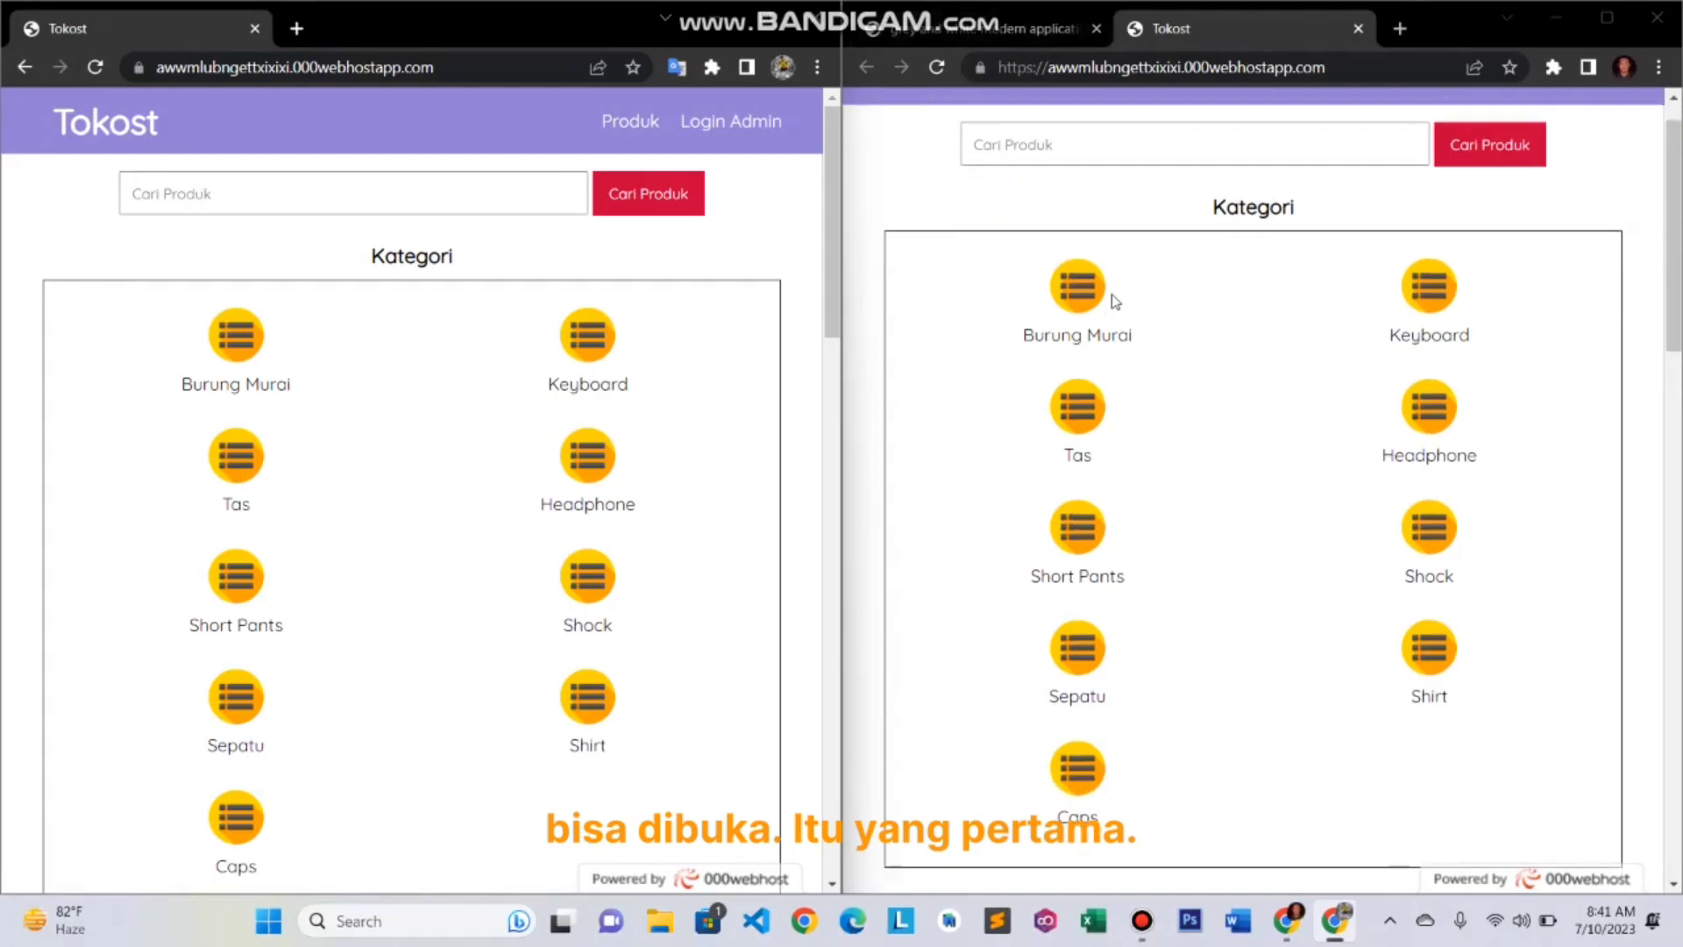
left_click(989, 28)
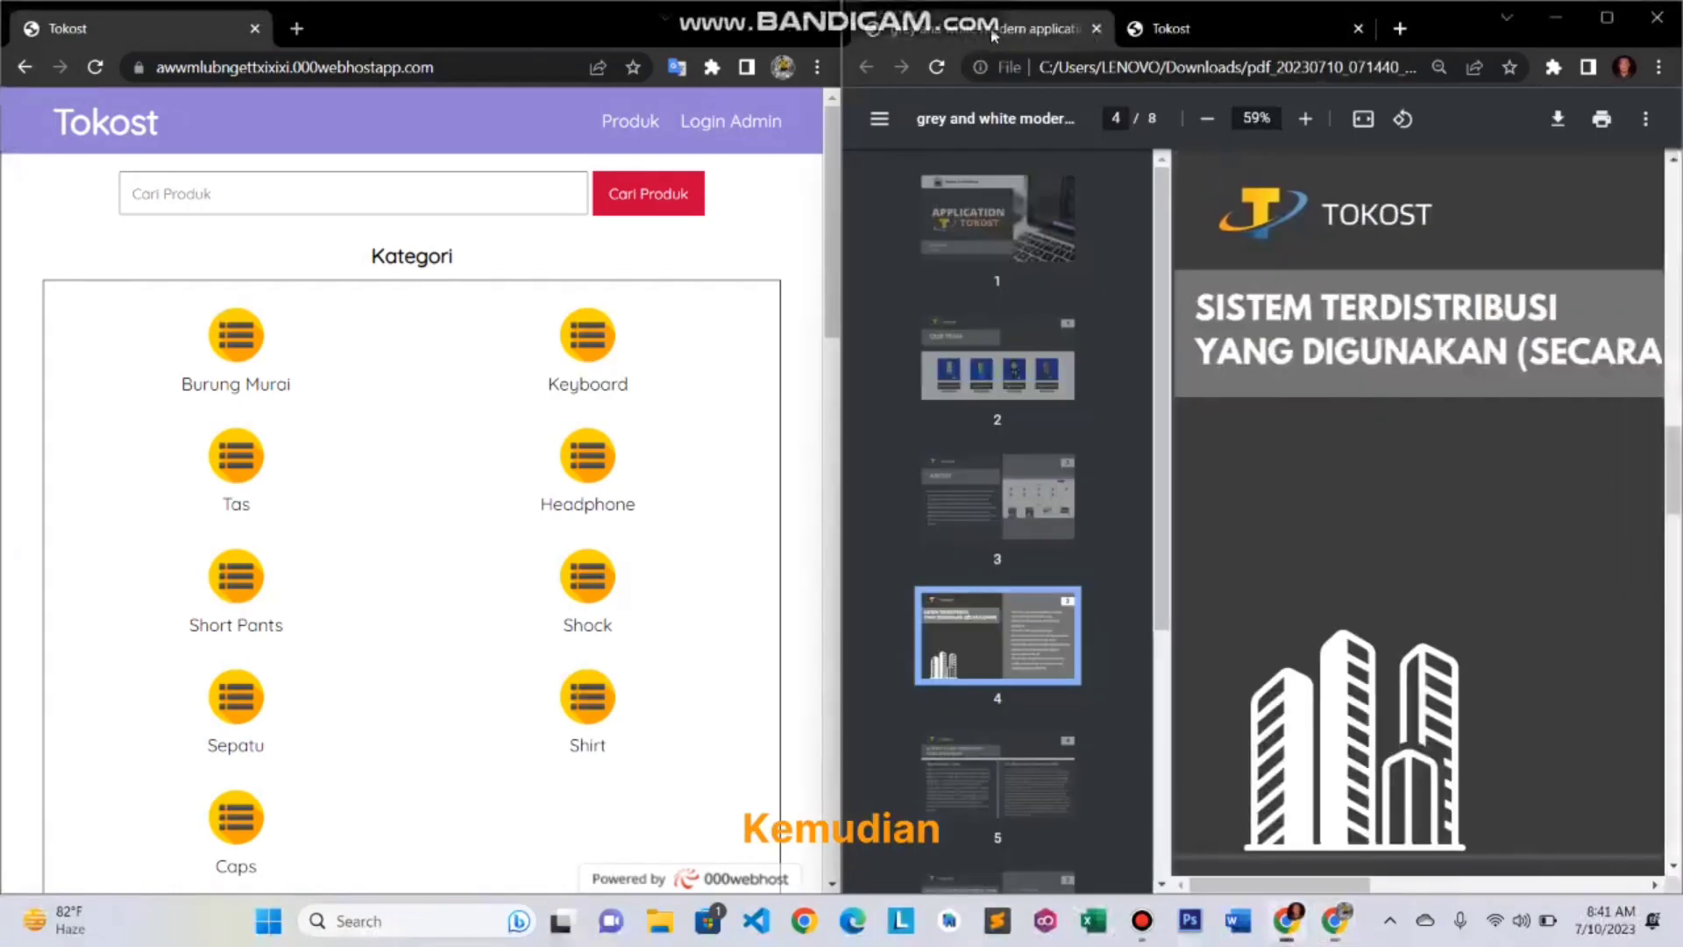
left_click(986, 476)
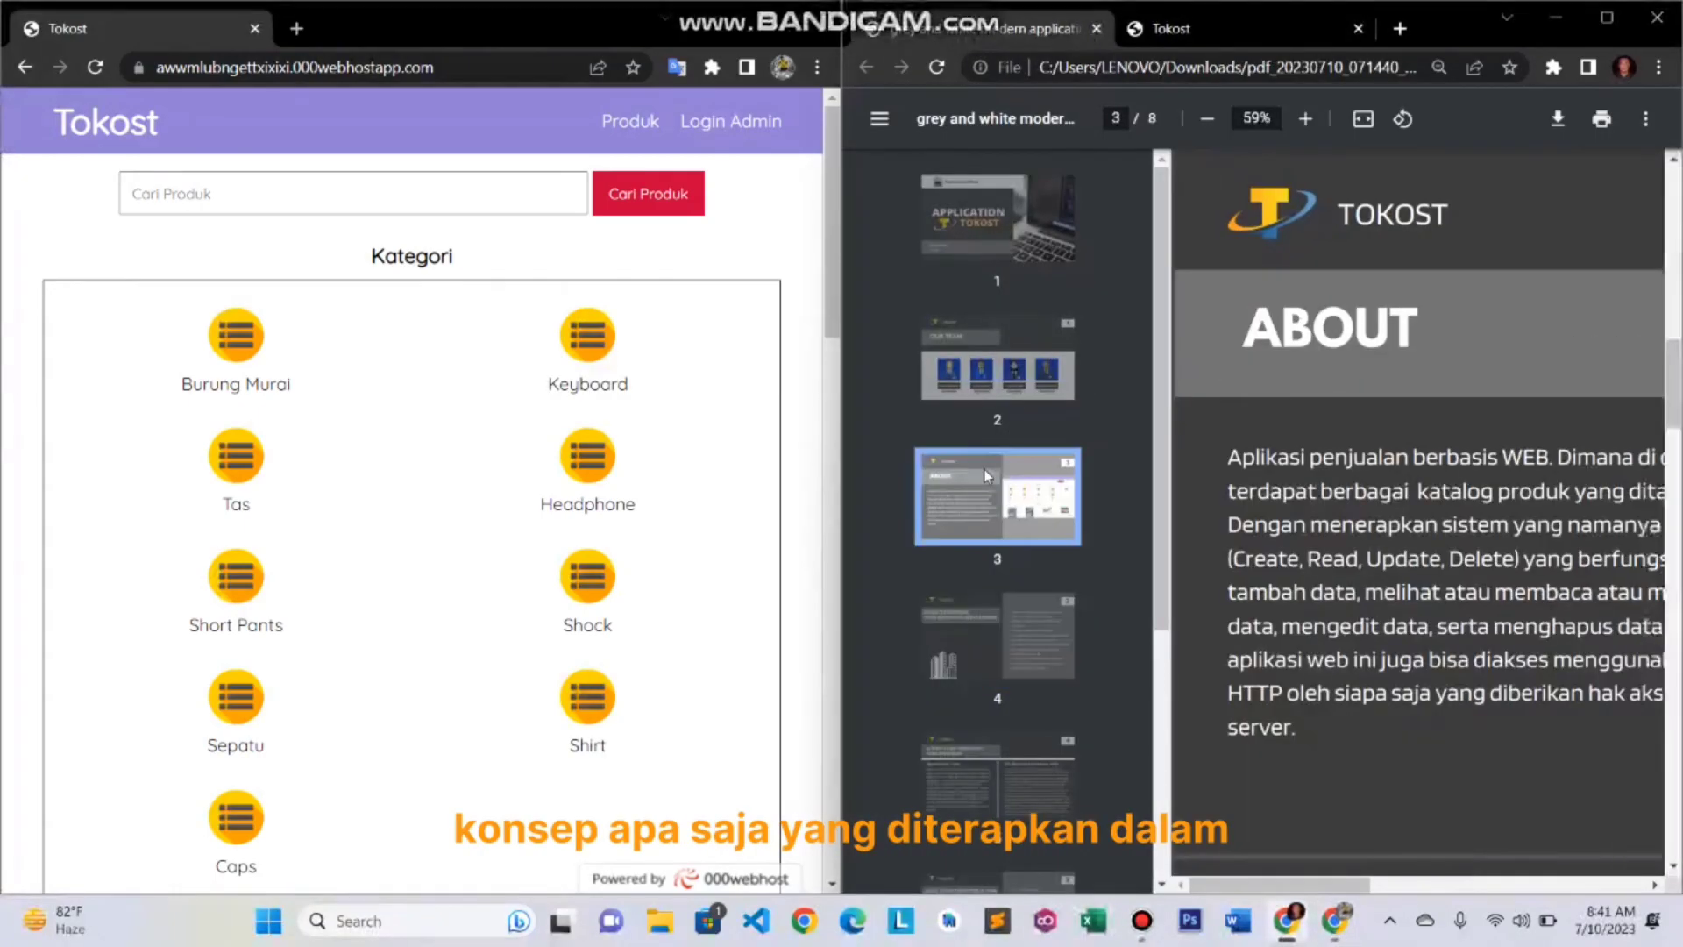
left_click(1020, 646)
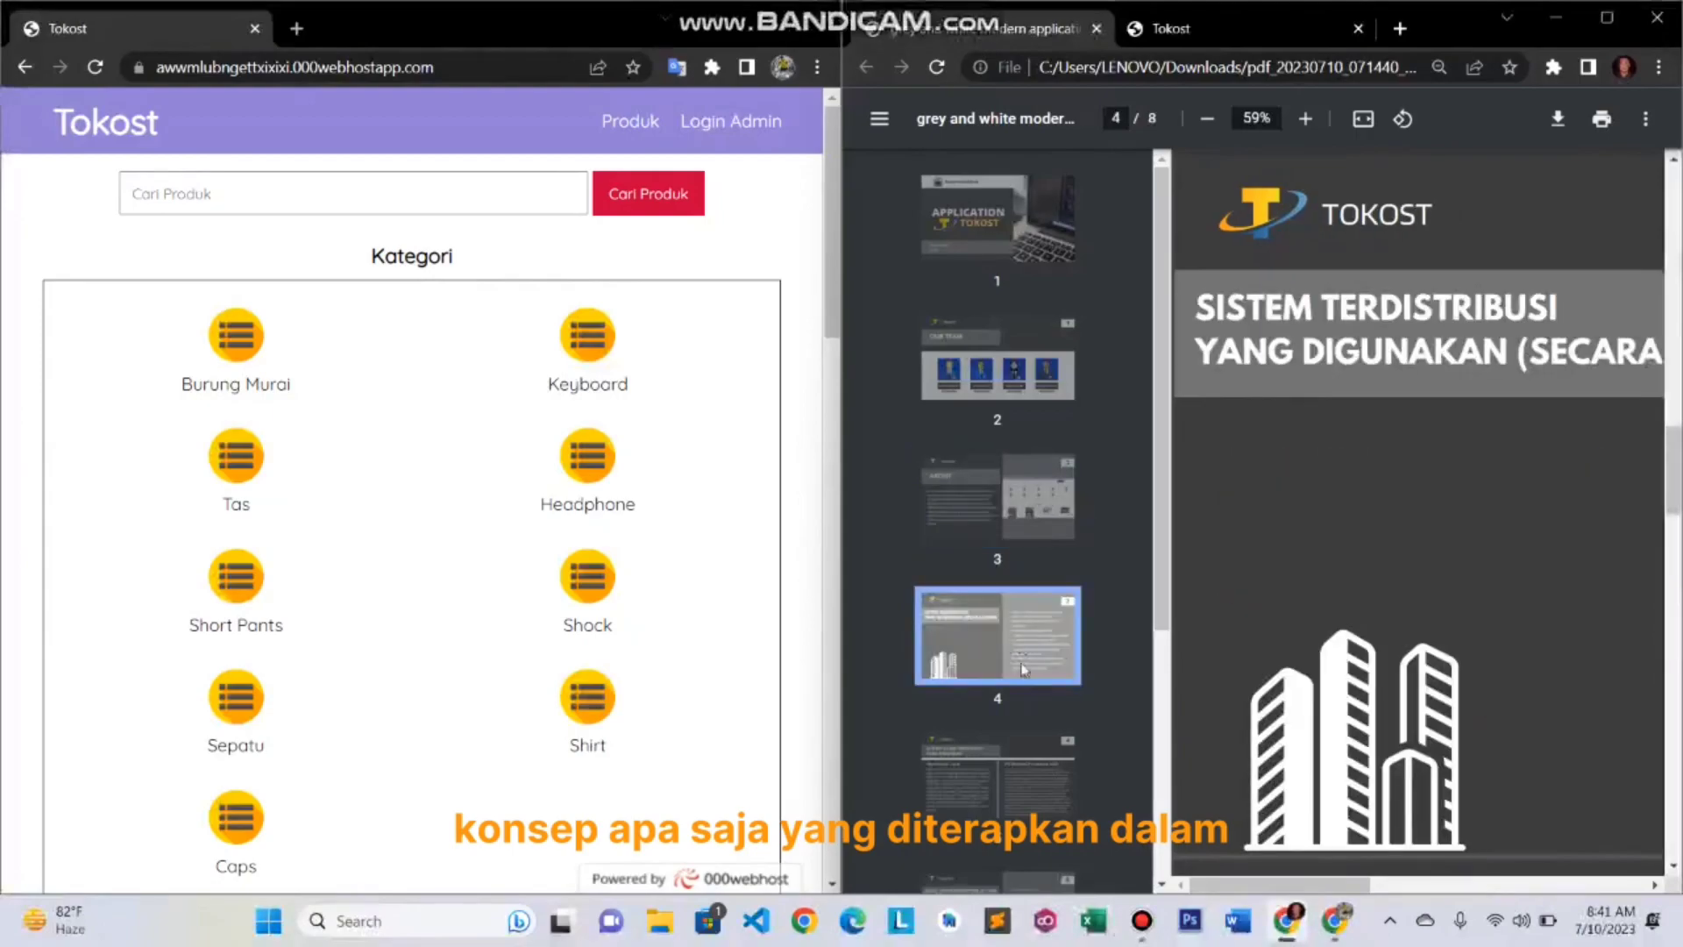
left_click(1013, 766)
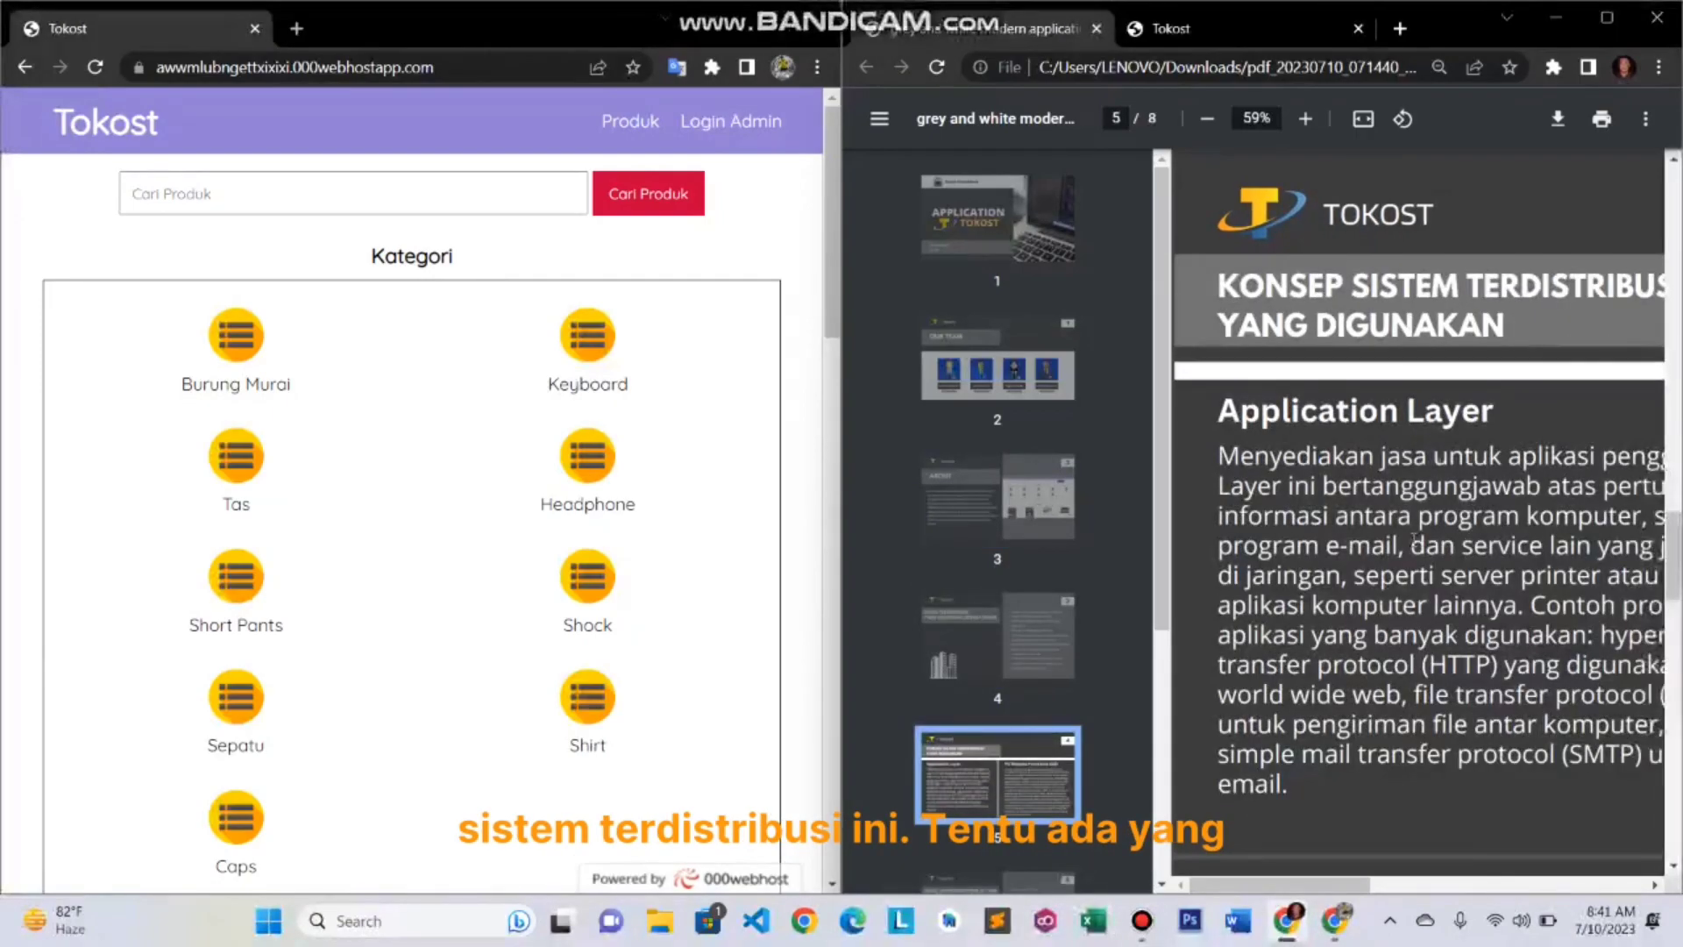
left_click(1606, 17)
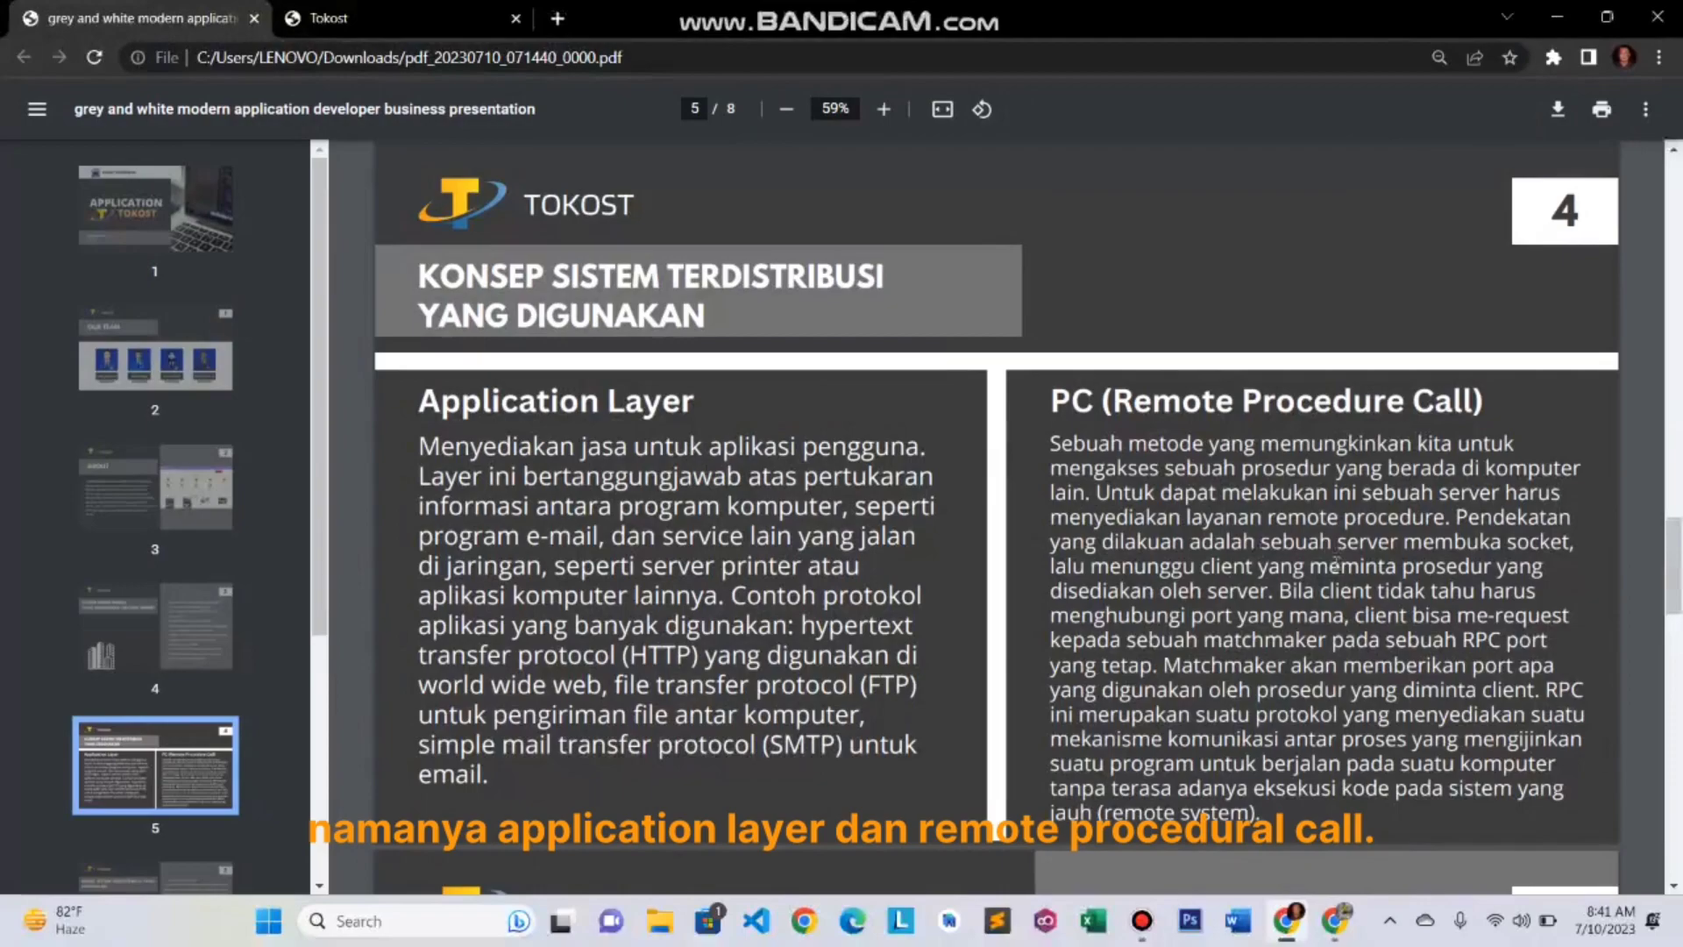
mouse_move(1345, 918)
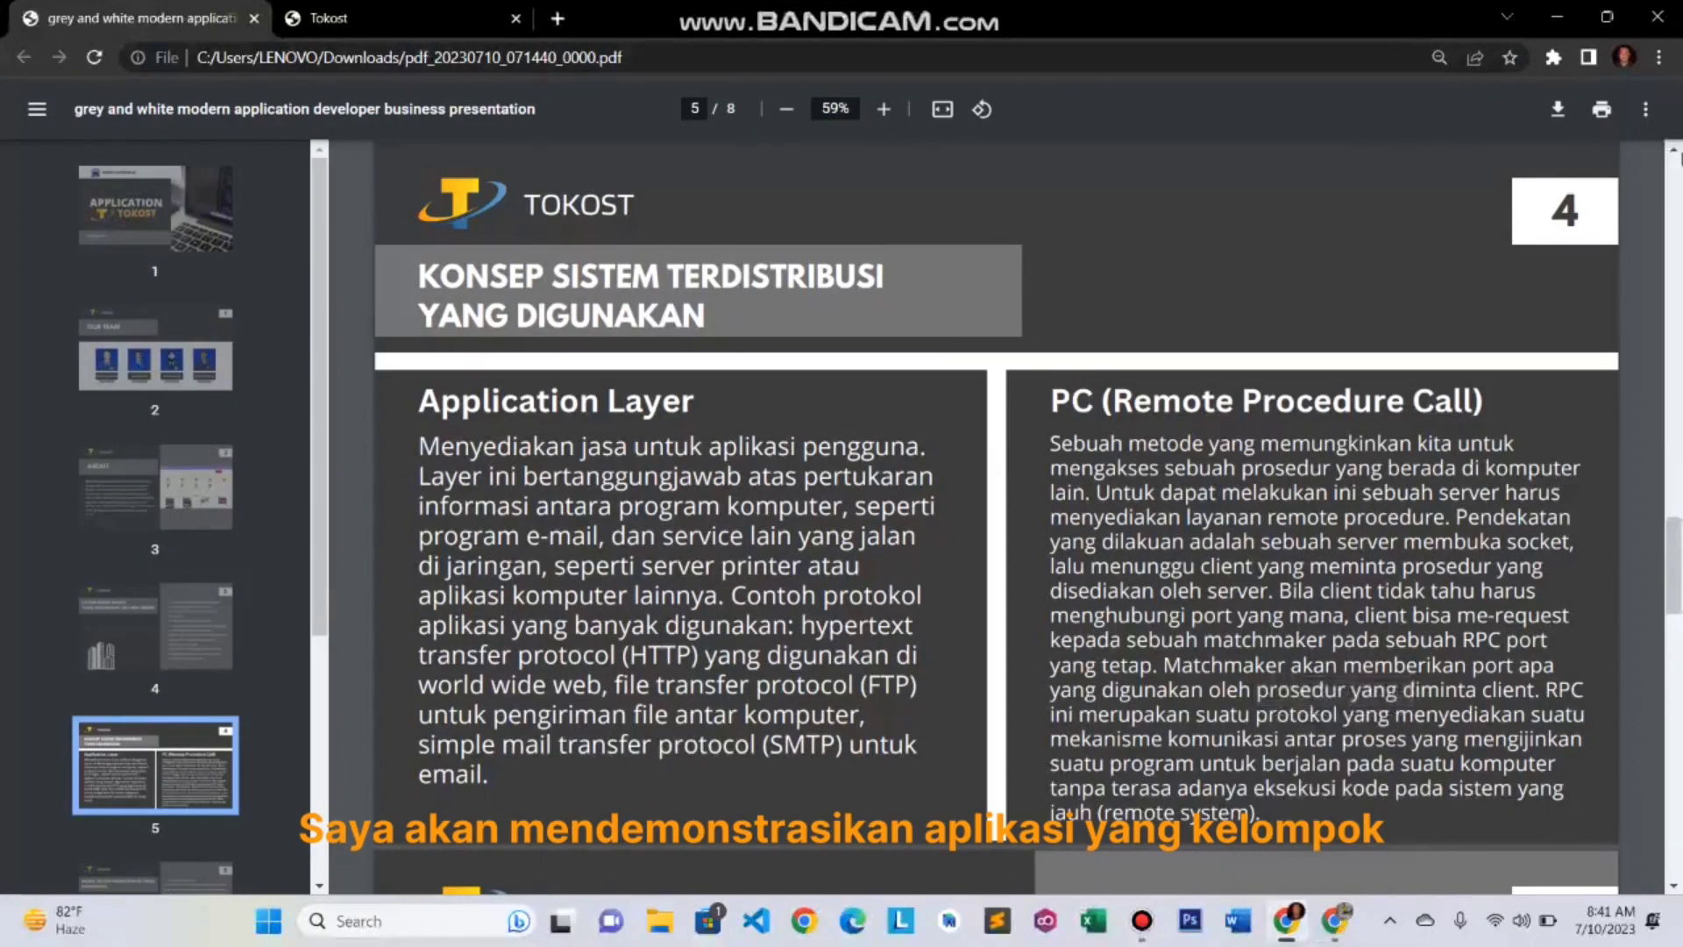
- Switch the right window to the Tokost store tab and snap it to the right half
left_click(1607, 18)
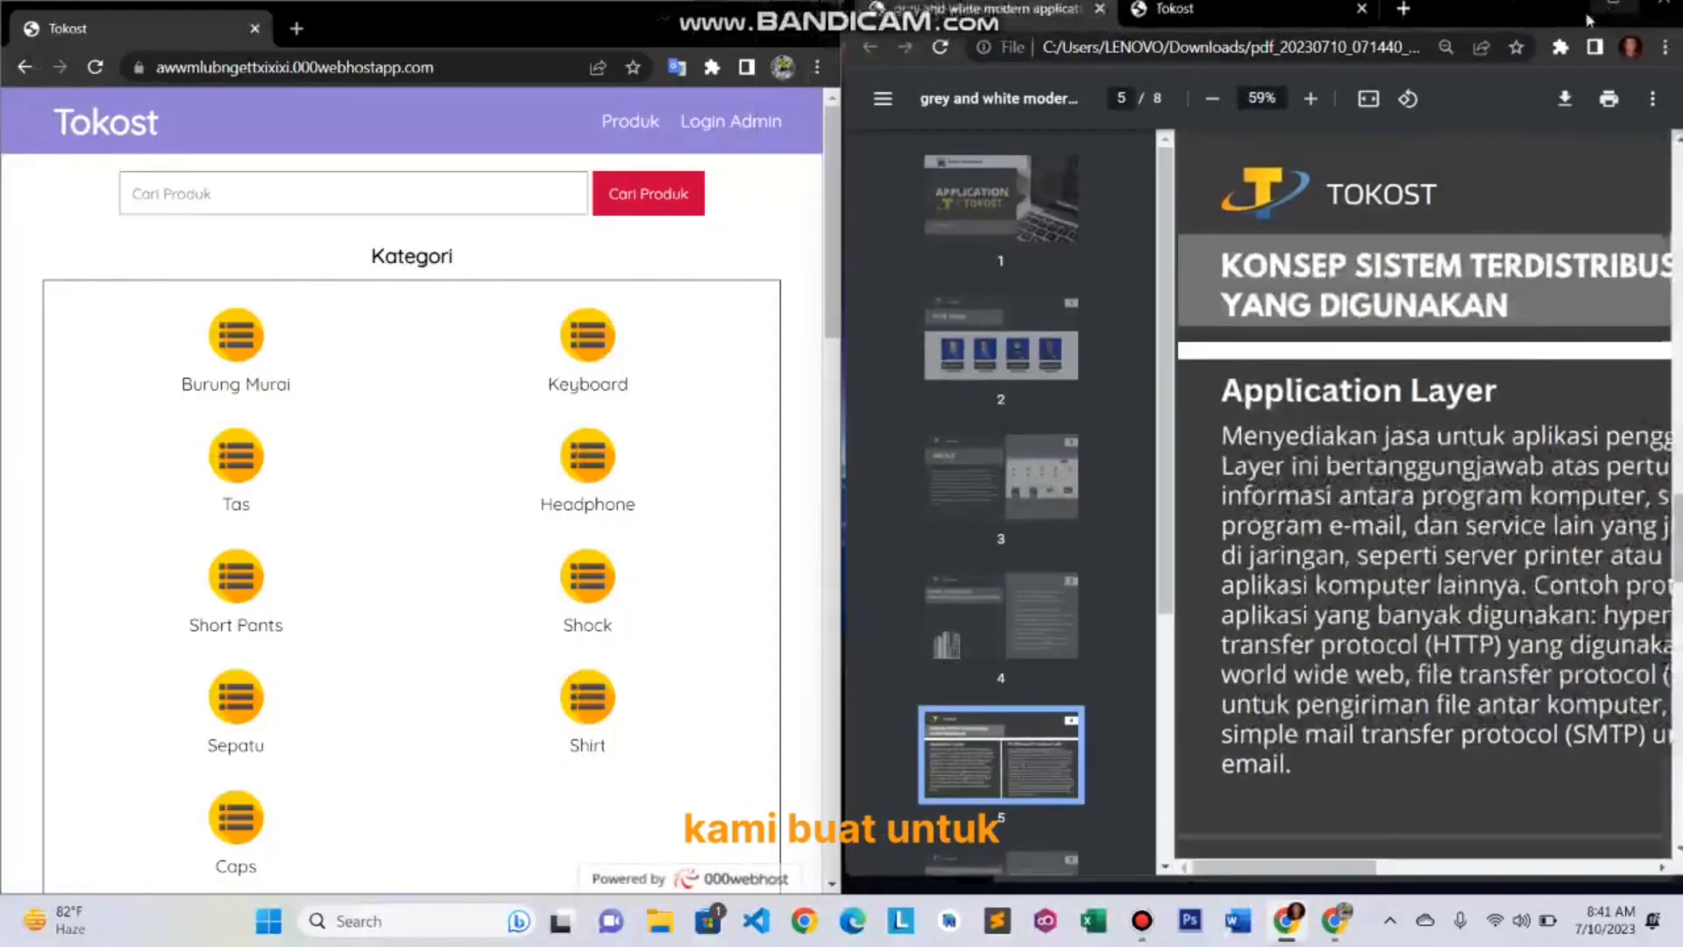
left_click(1241, 8)
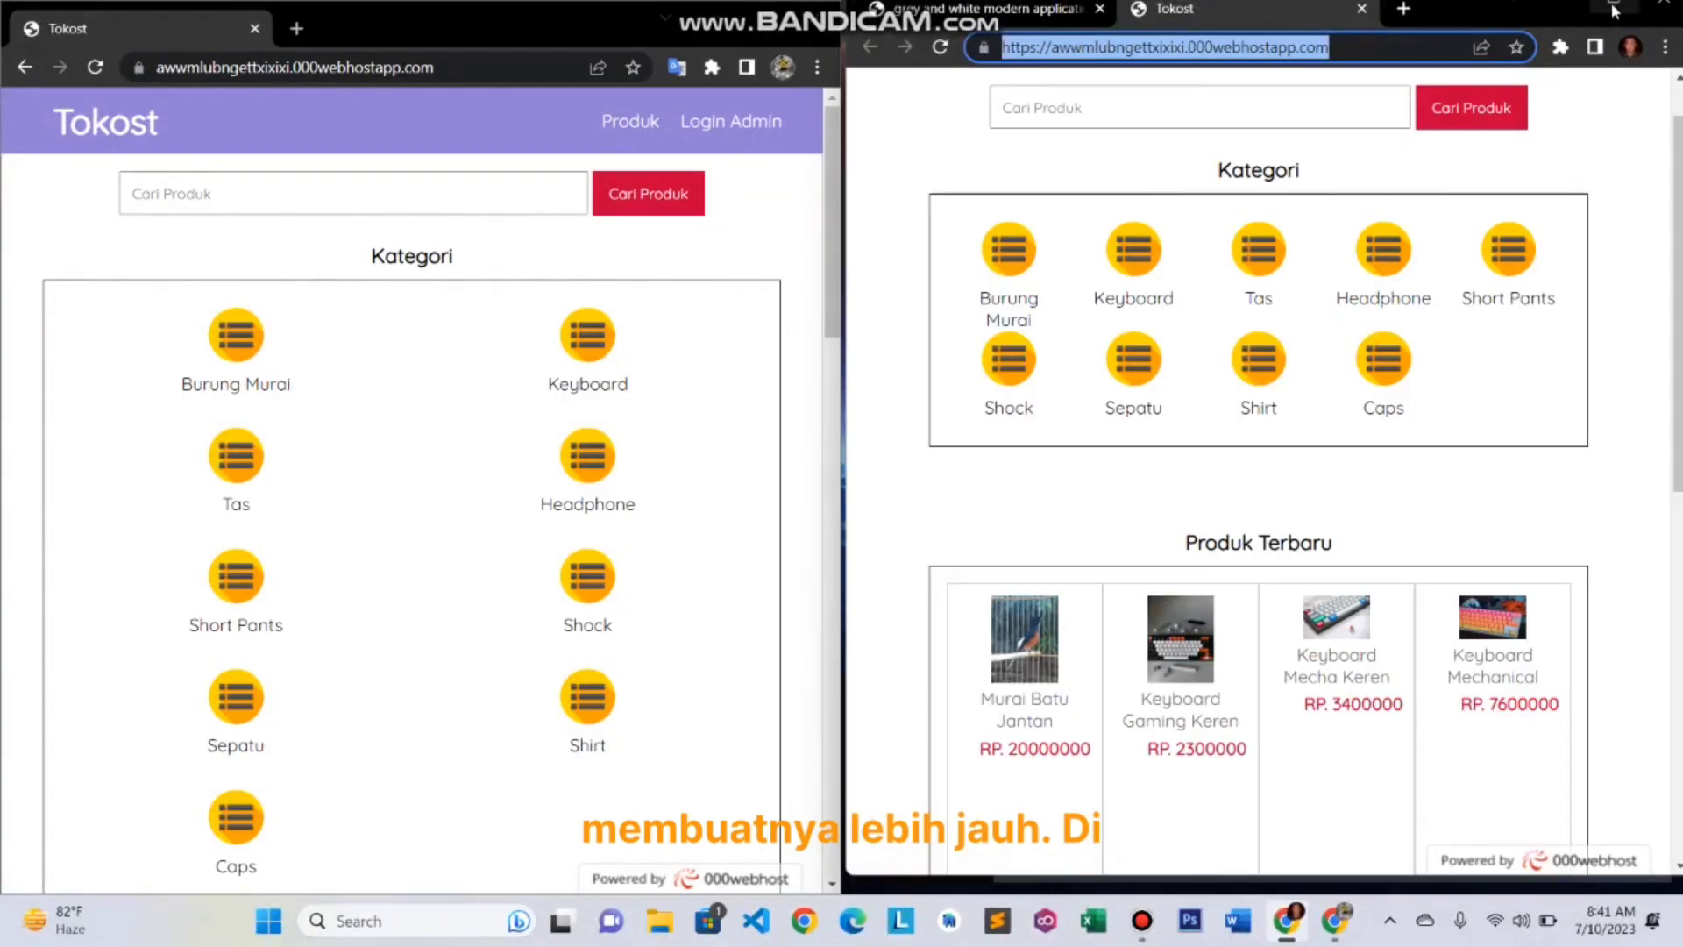
mouse_move(1620, 7)
left_click(1537, 55)
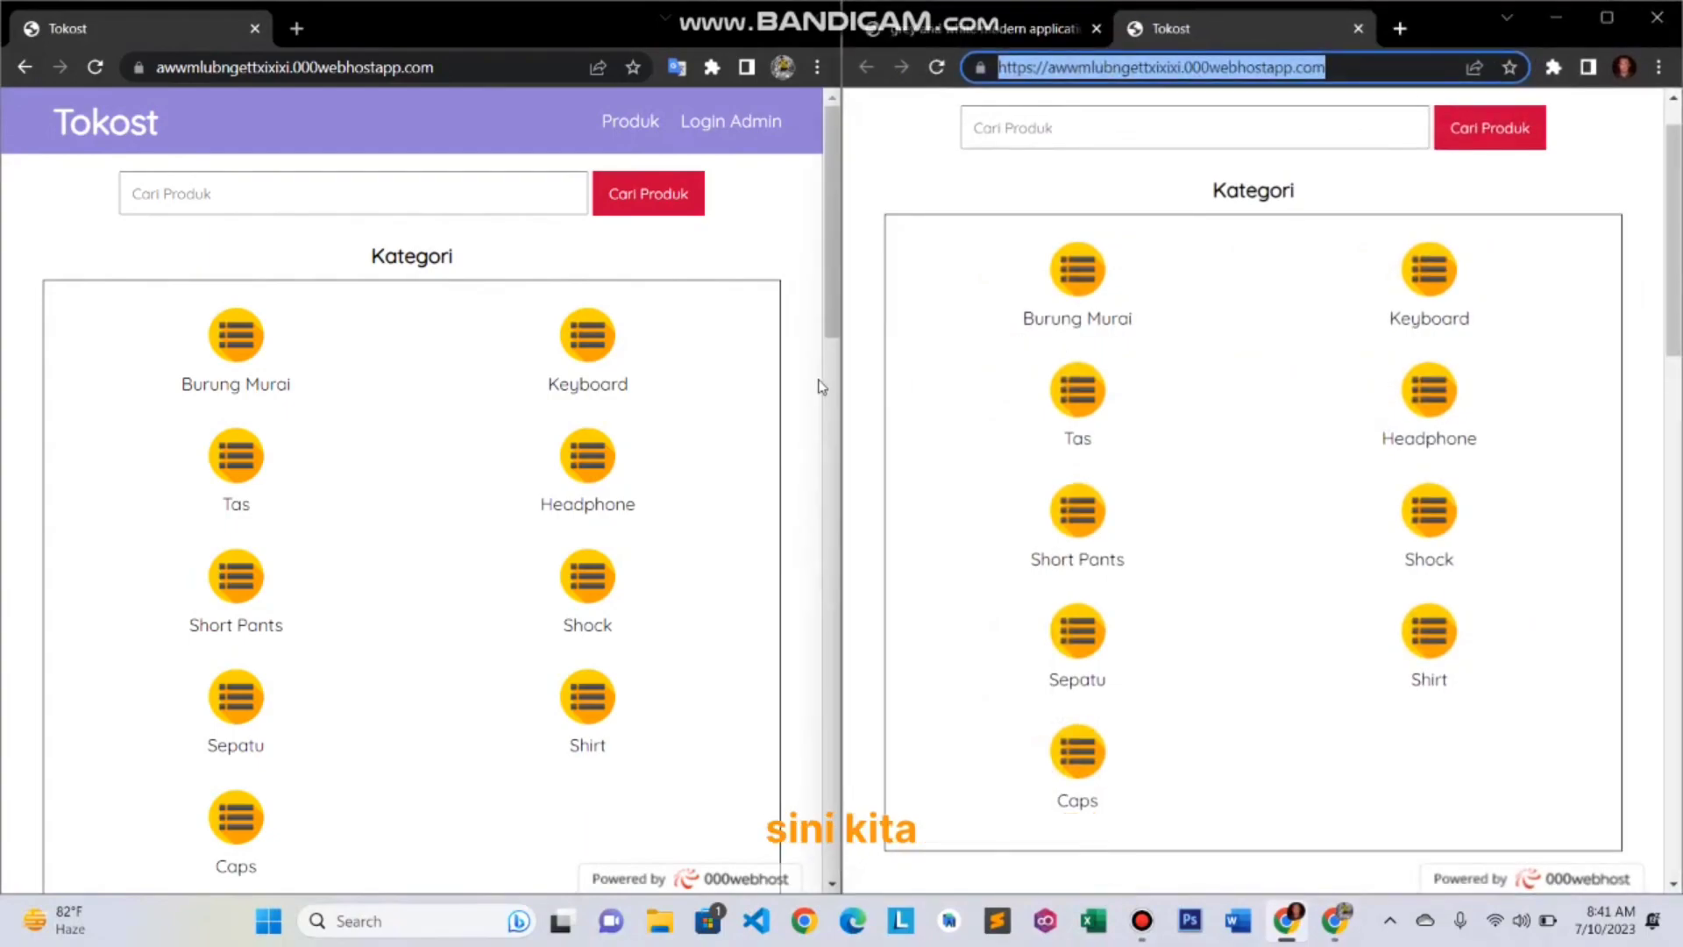
left_click(1376, 66)
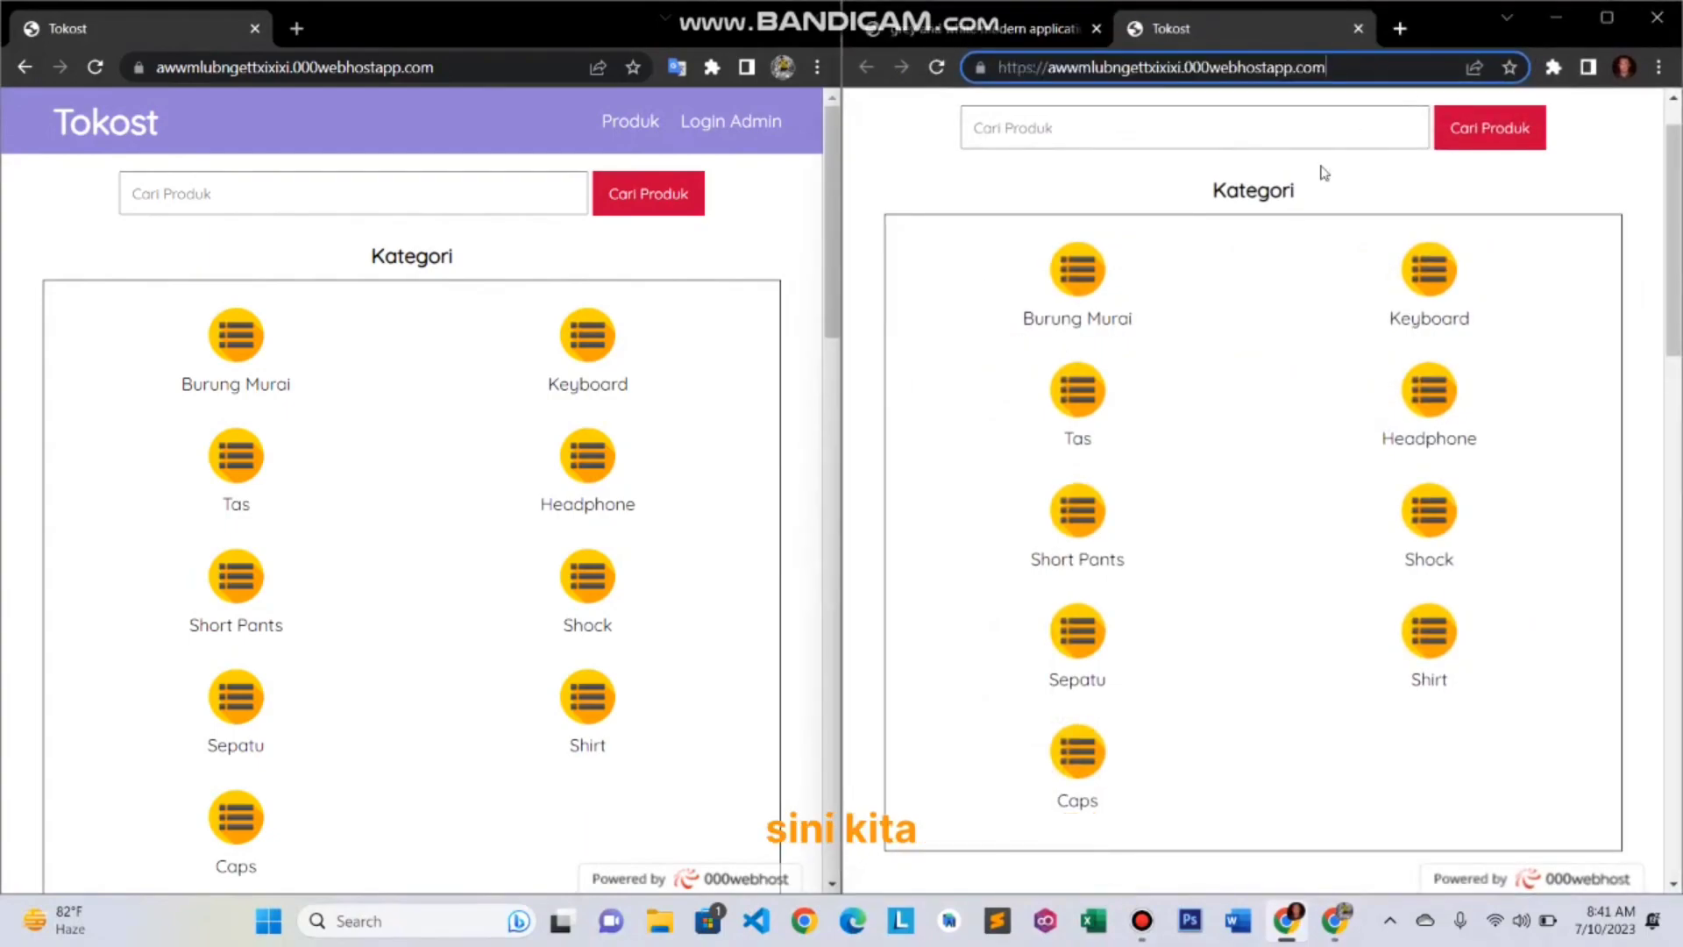
scroll(1289, 250, "up", 1)
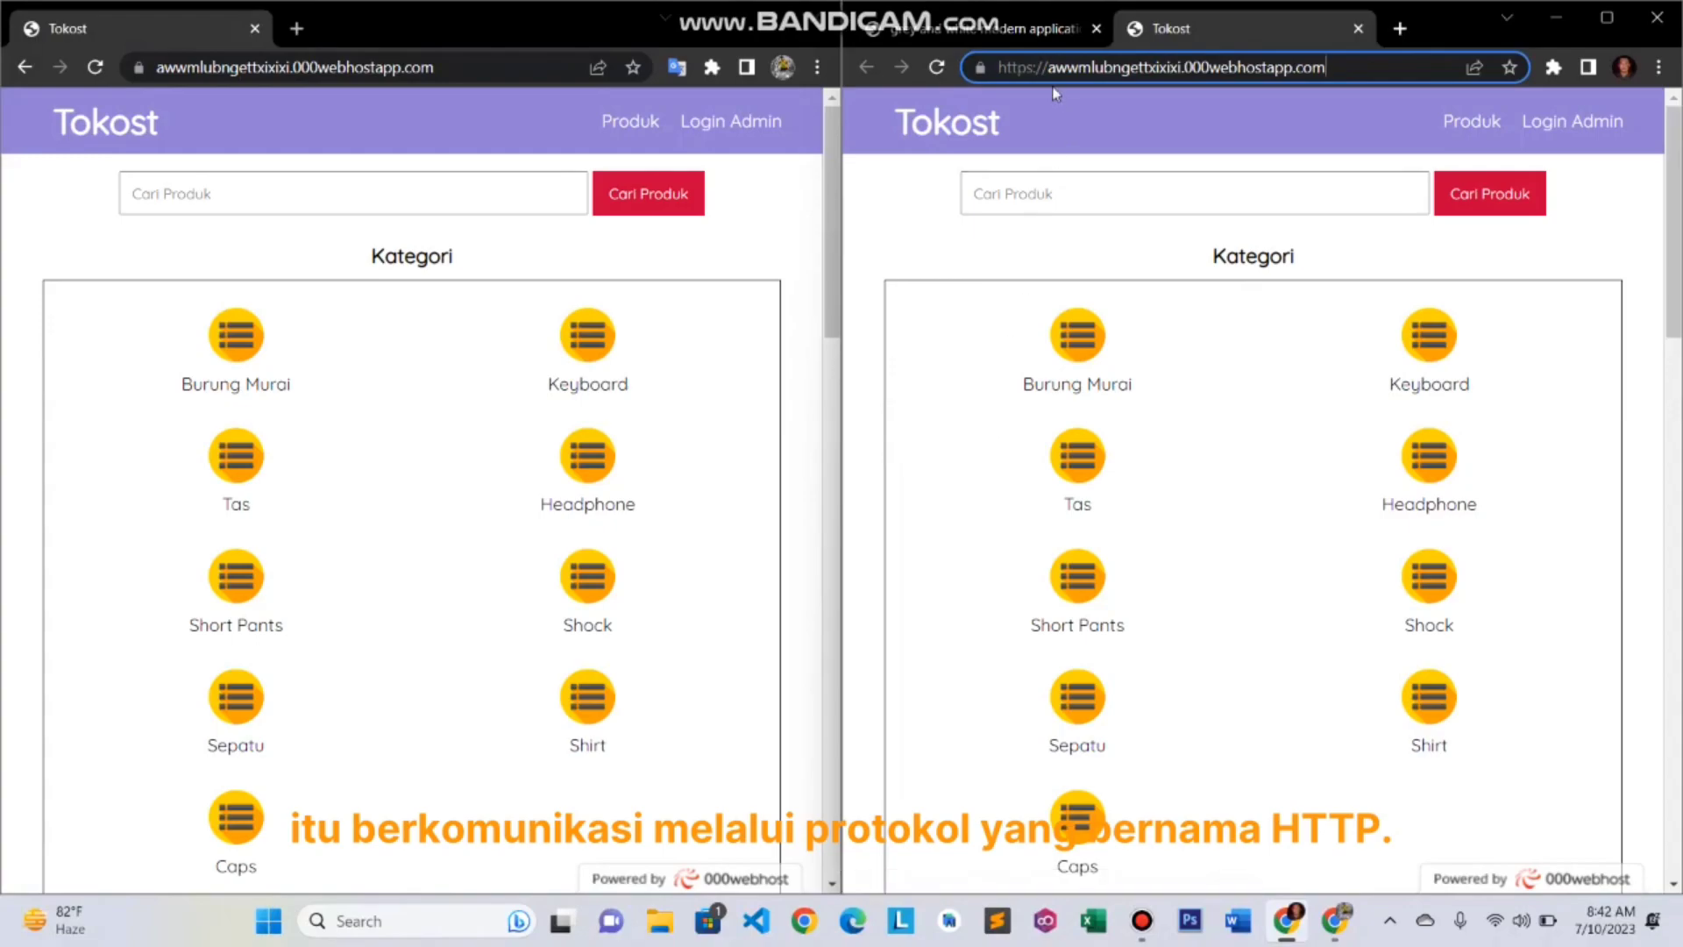
- Open Login Admin in both windows and log in on the right with the saved username and password
left_click(756, 140)
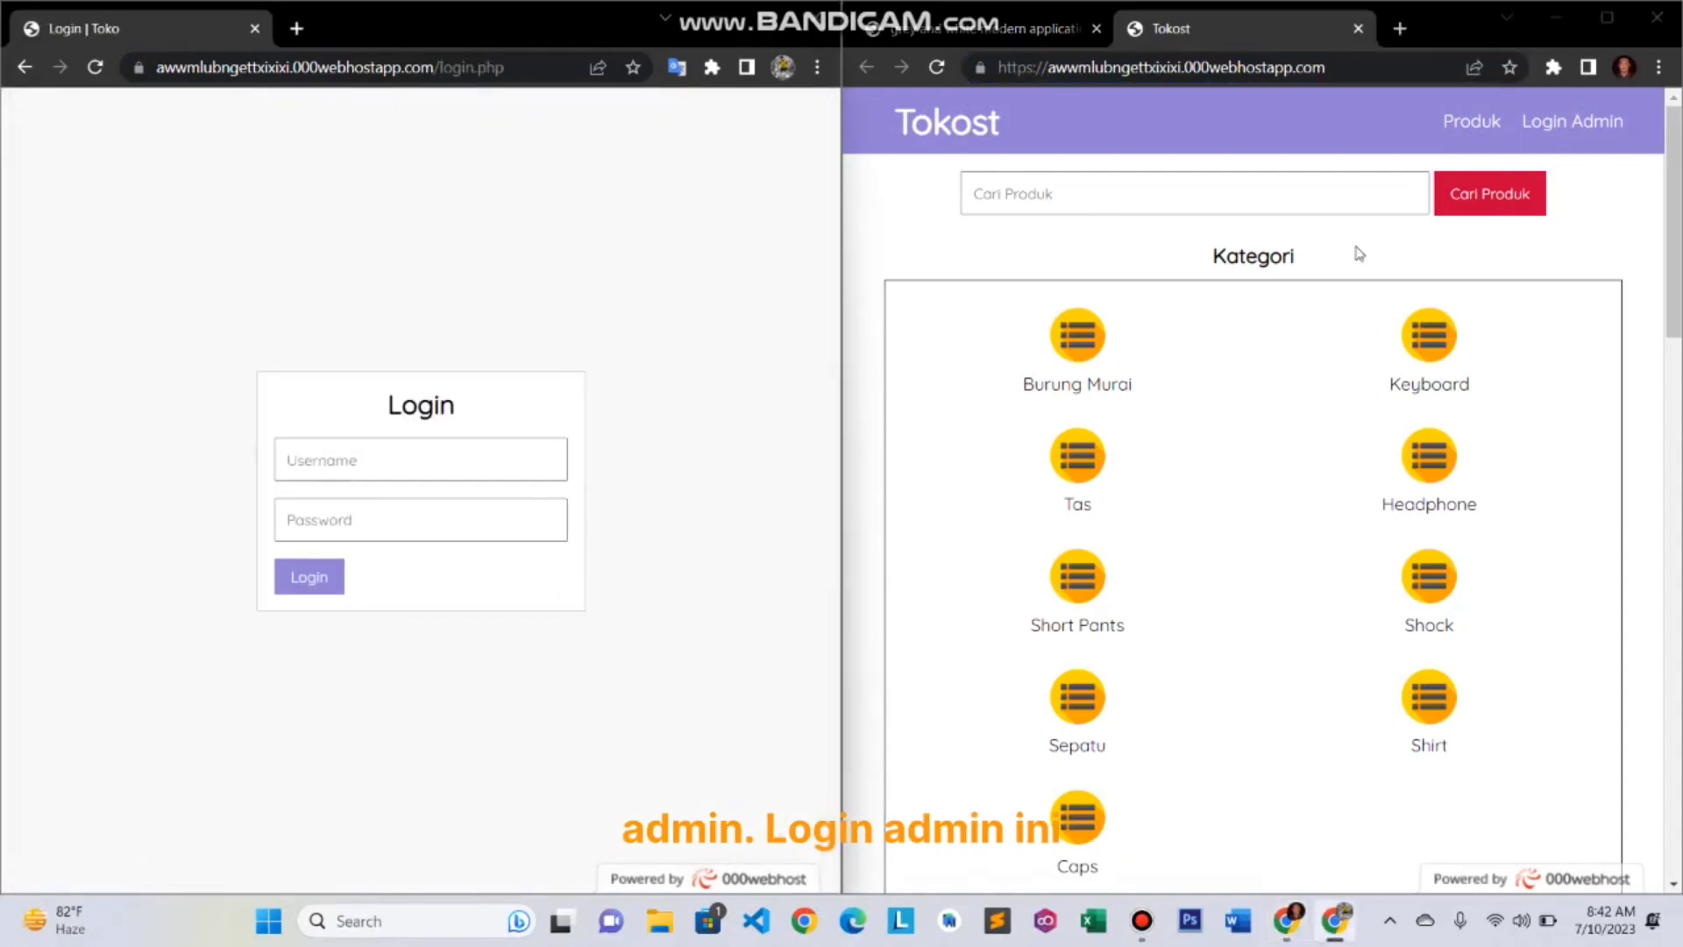
left_click(1572, 130)
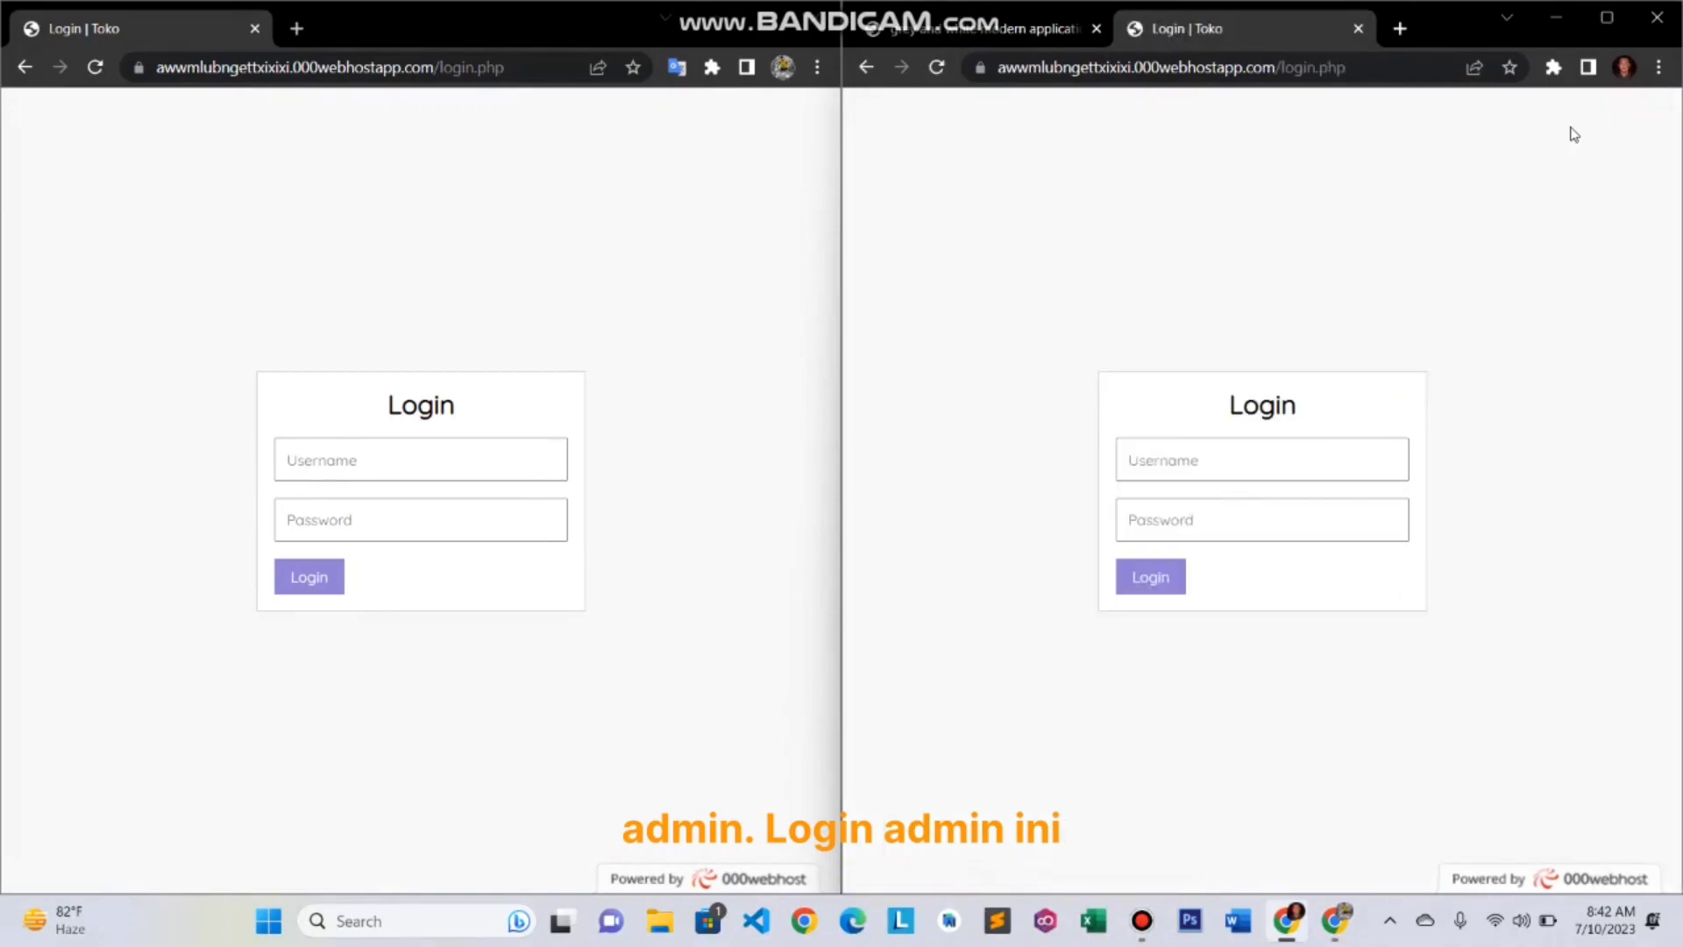
left_click(1253, 455)
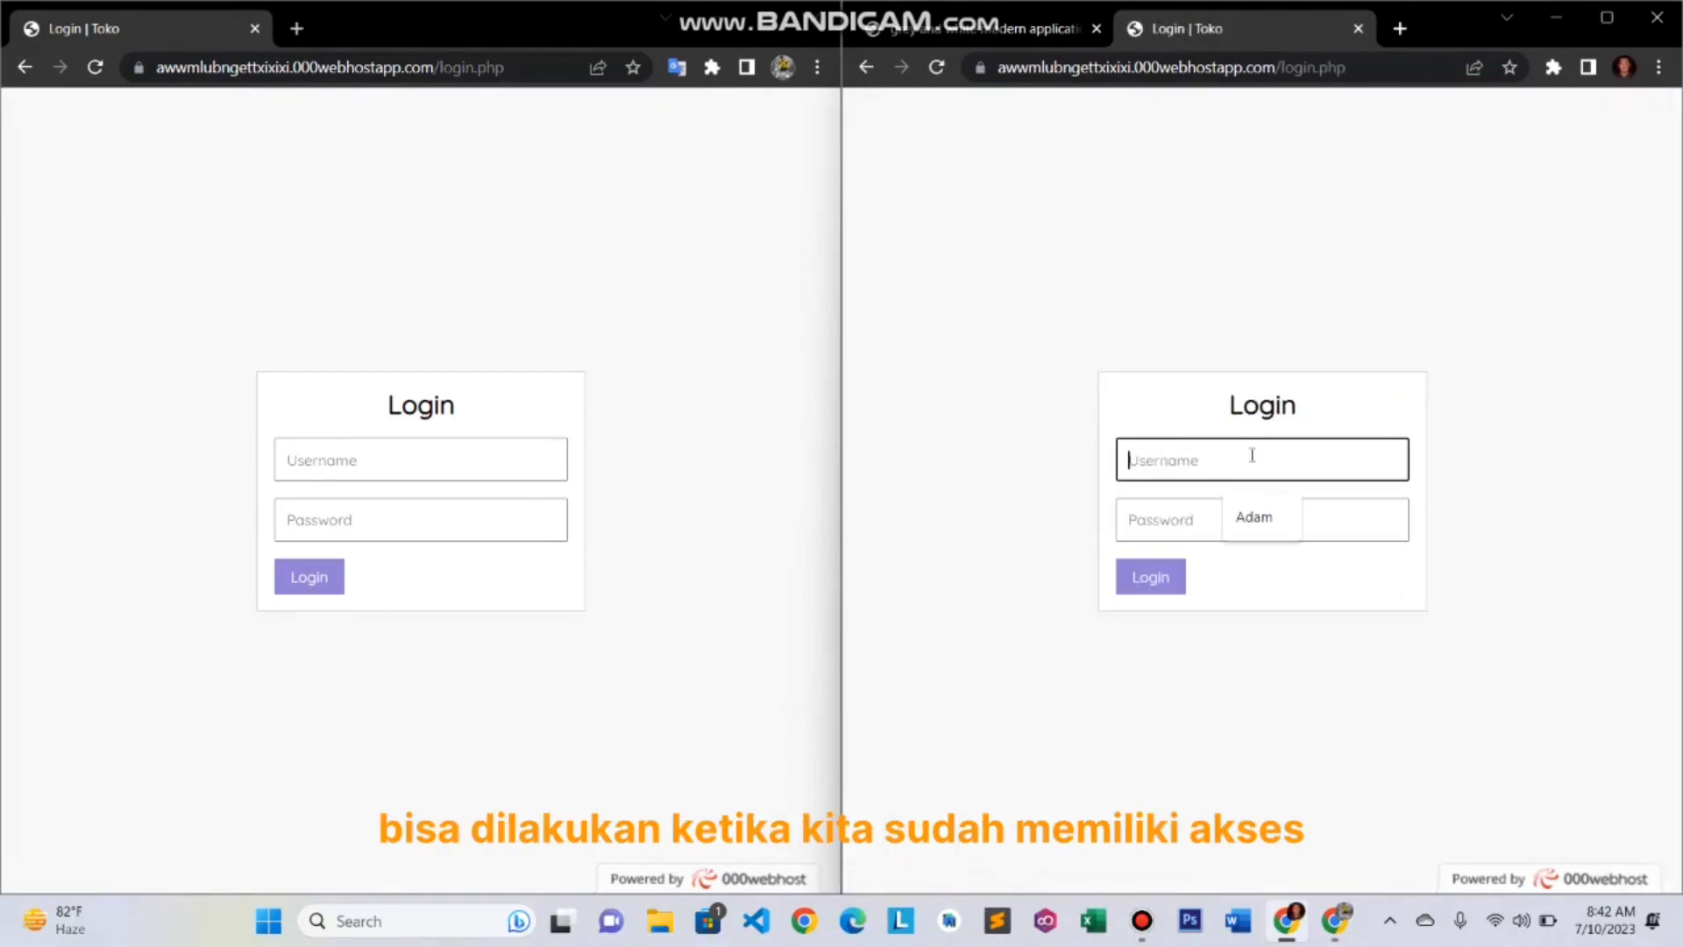
left_click(1236, 507)
left_click(1177, 509)
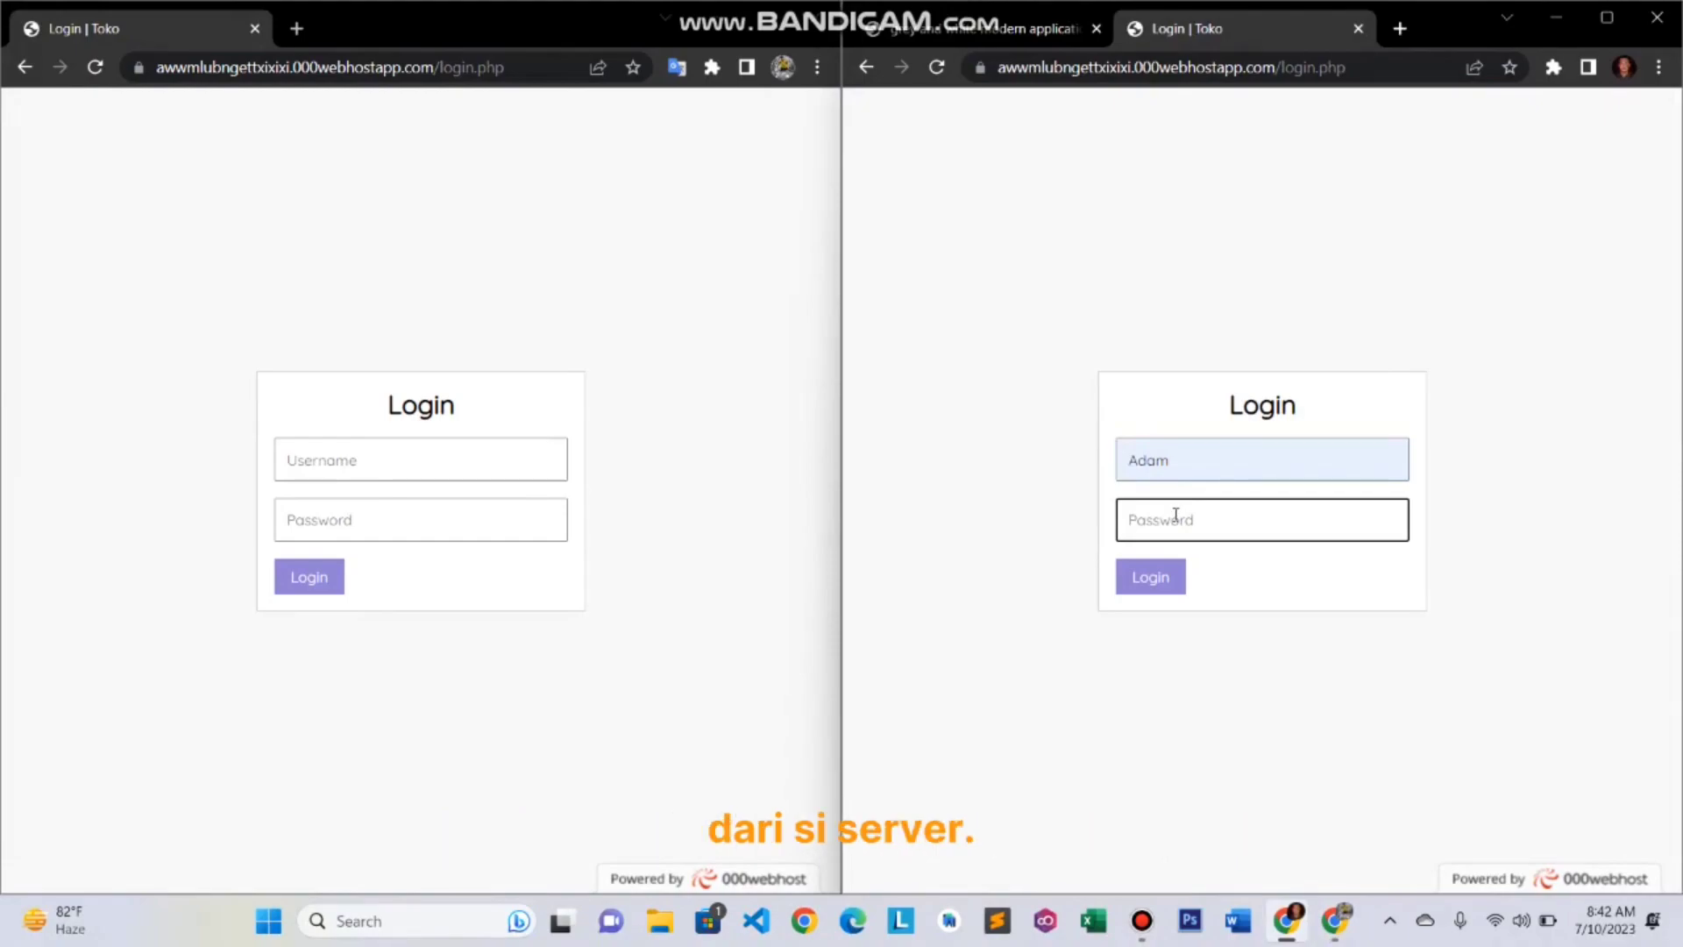
type("1")
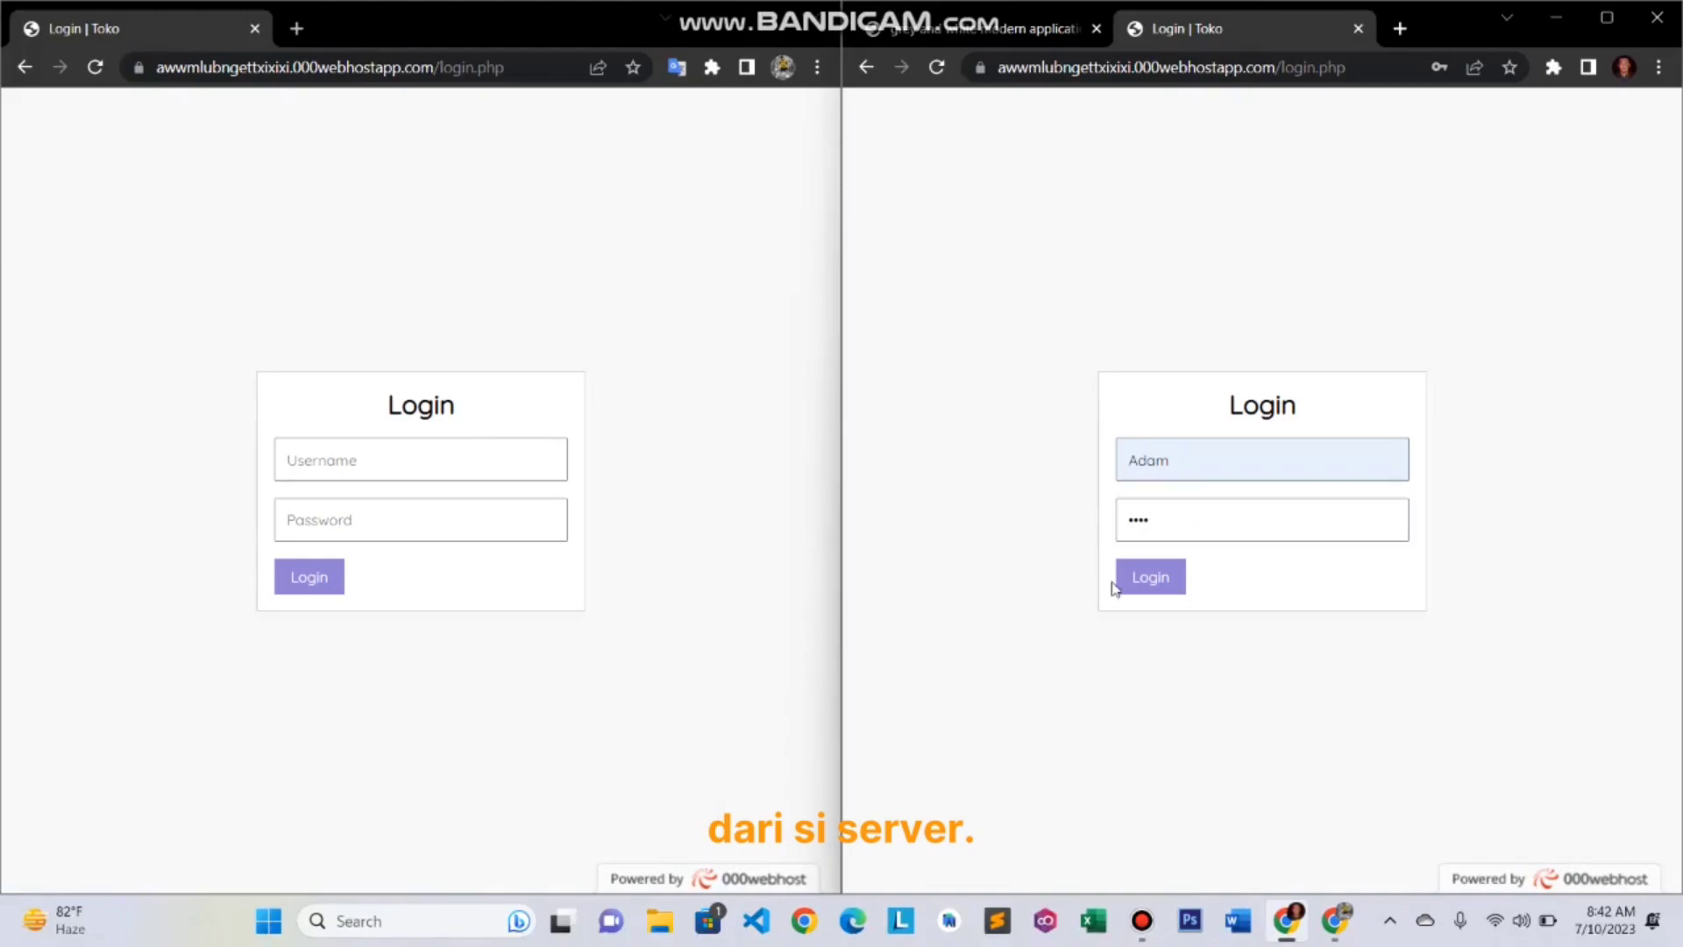
left_click(1139, 586)
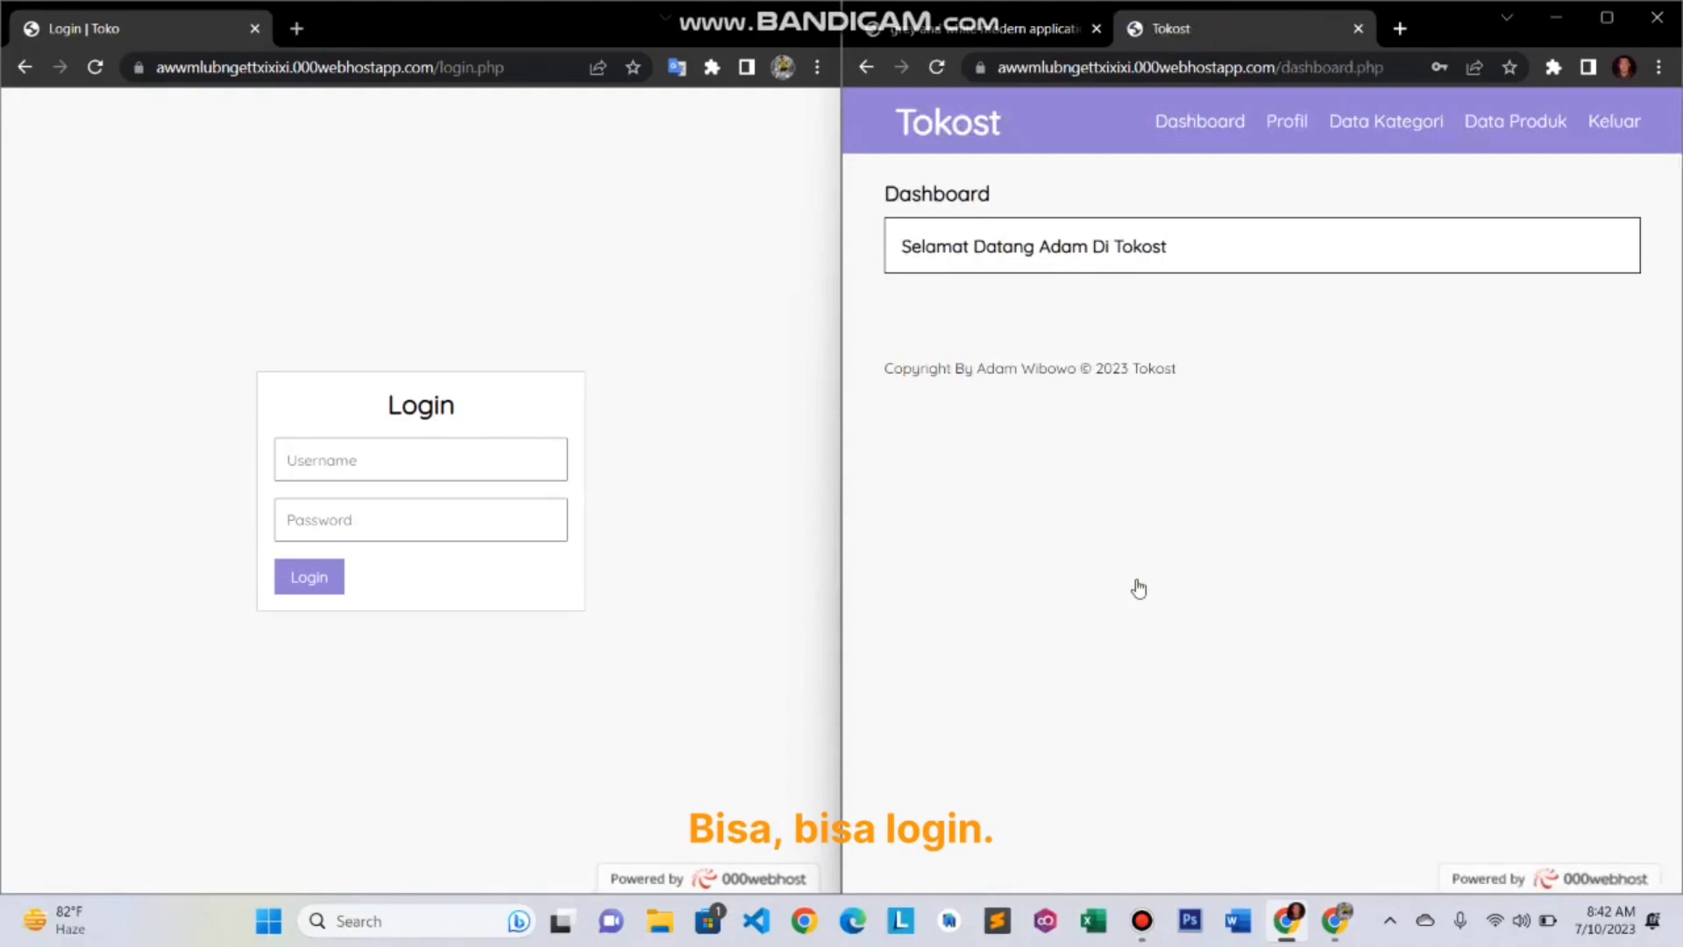
- Log into the left window's admin page with the saved username and its password
left_click(384, 457)
left_click(410, 515)
left_click(410, 513)
type("adam")
left_click(319, 575)
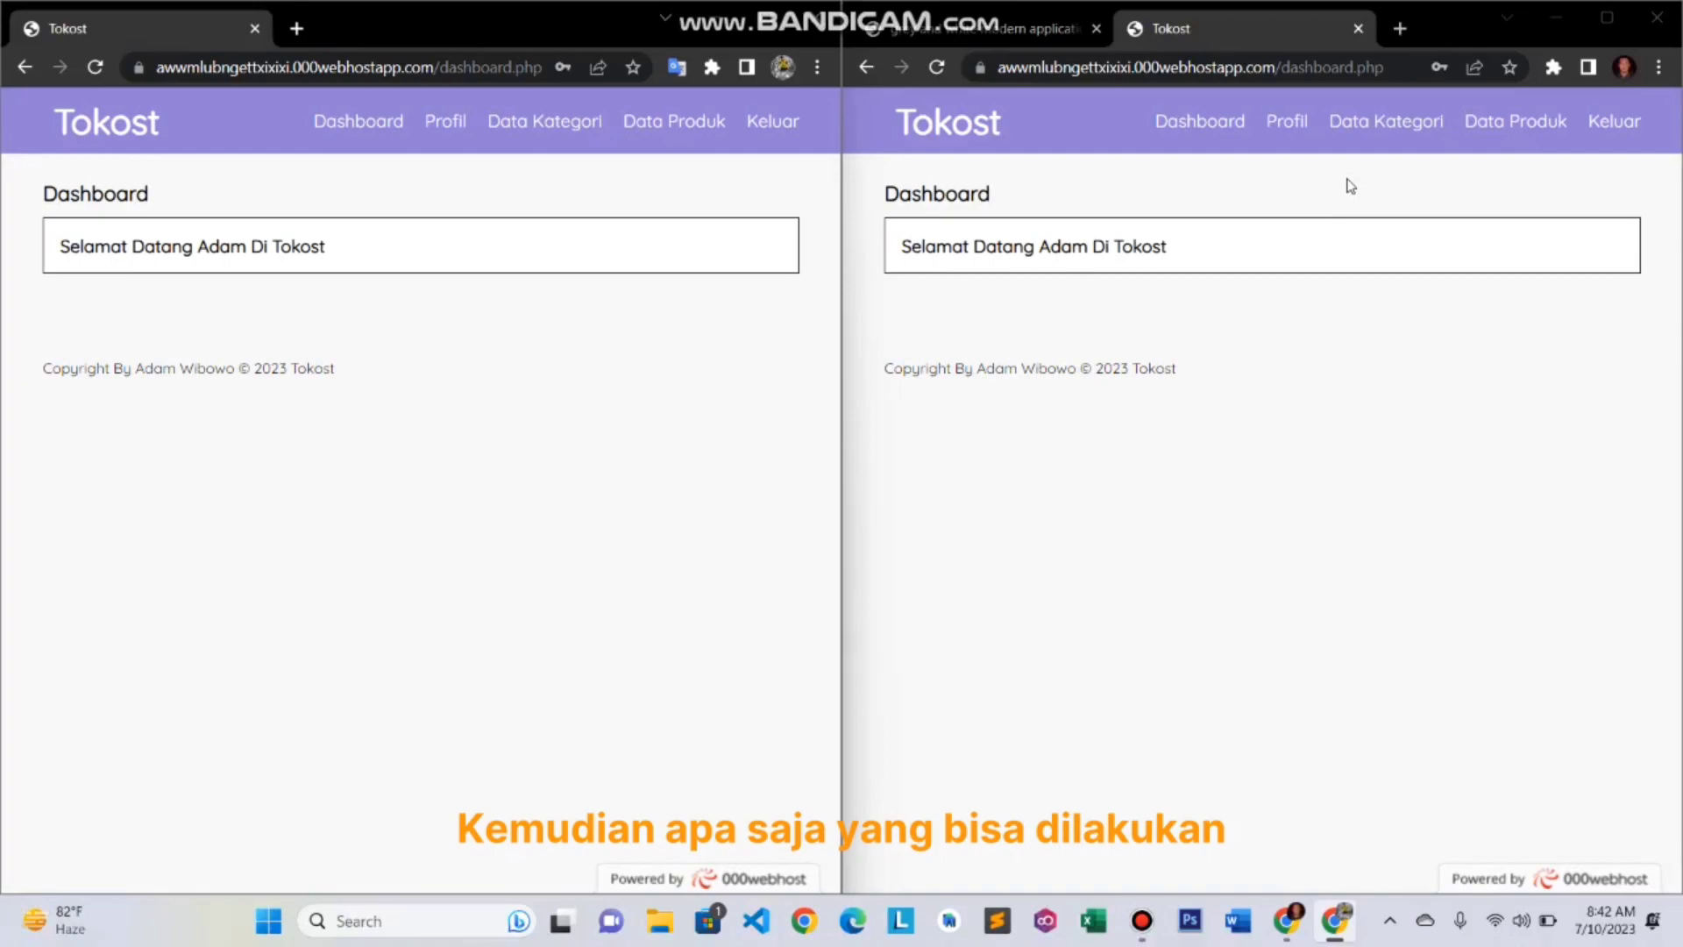
- Open Data Produk on the right, preview the Tambah Data form, and return to the list
left_click(1514, 132)
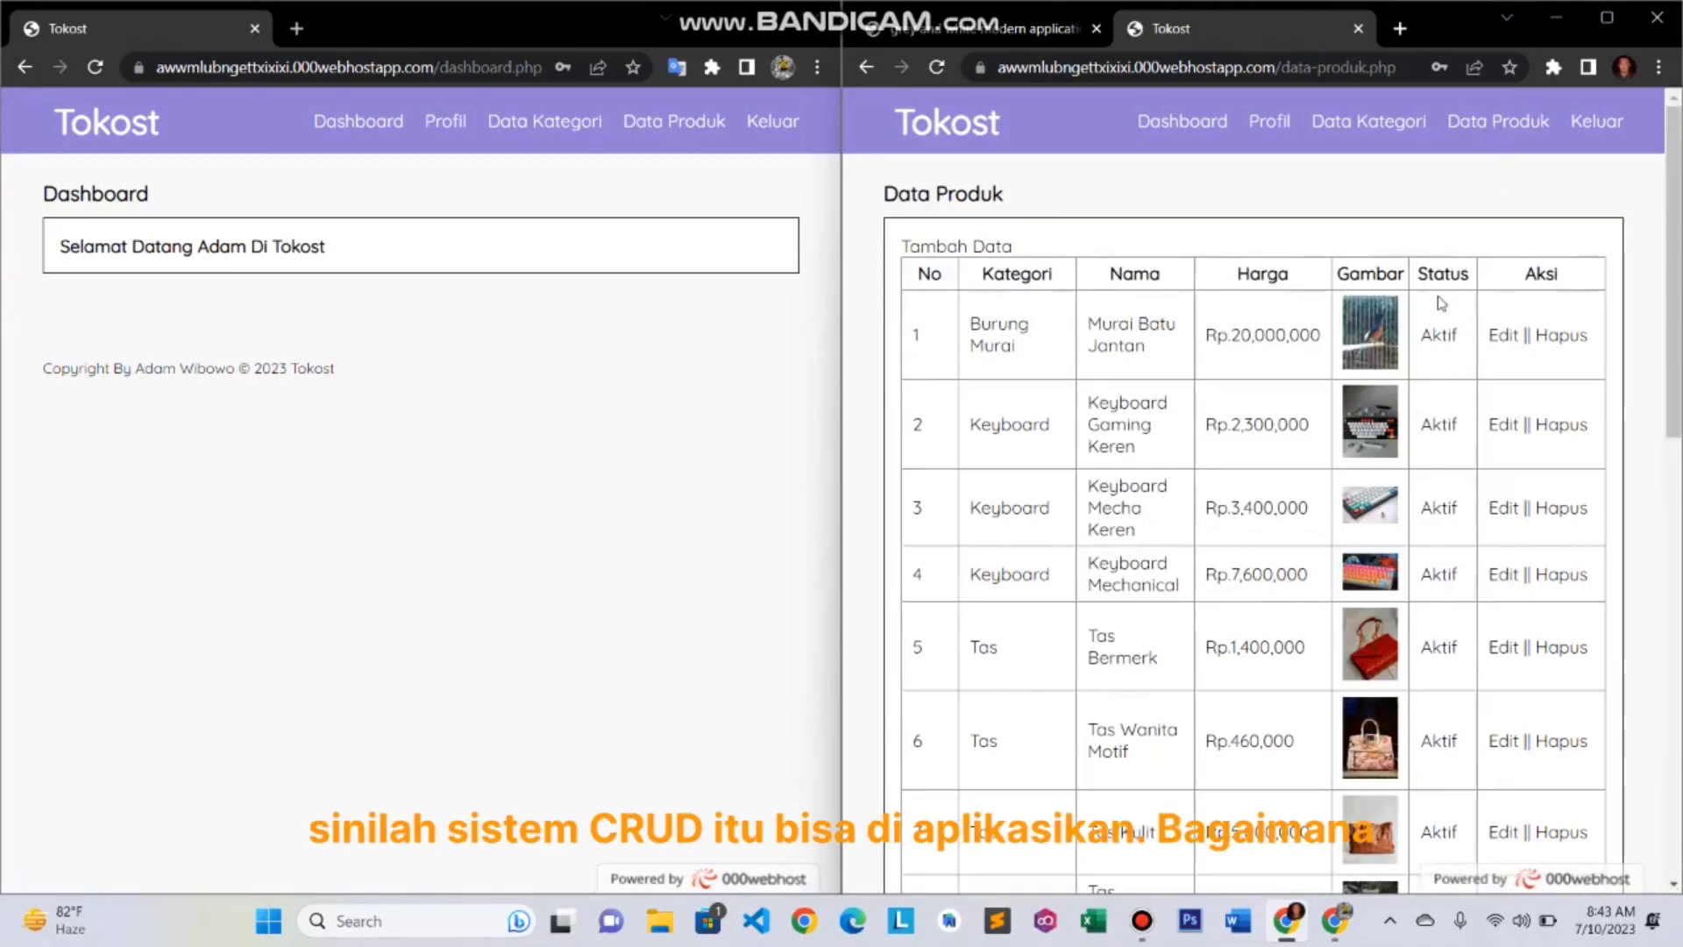
scroll(1439, 302, "down", 3)
scroll(1439, 303, "up", 3)
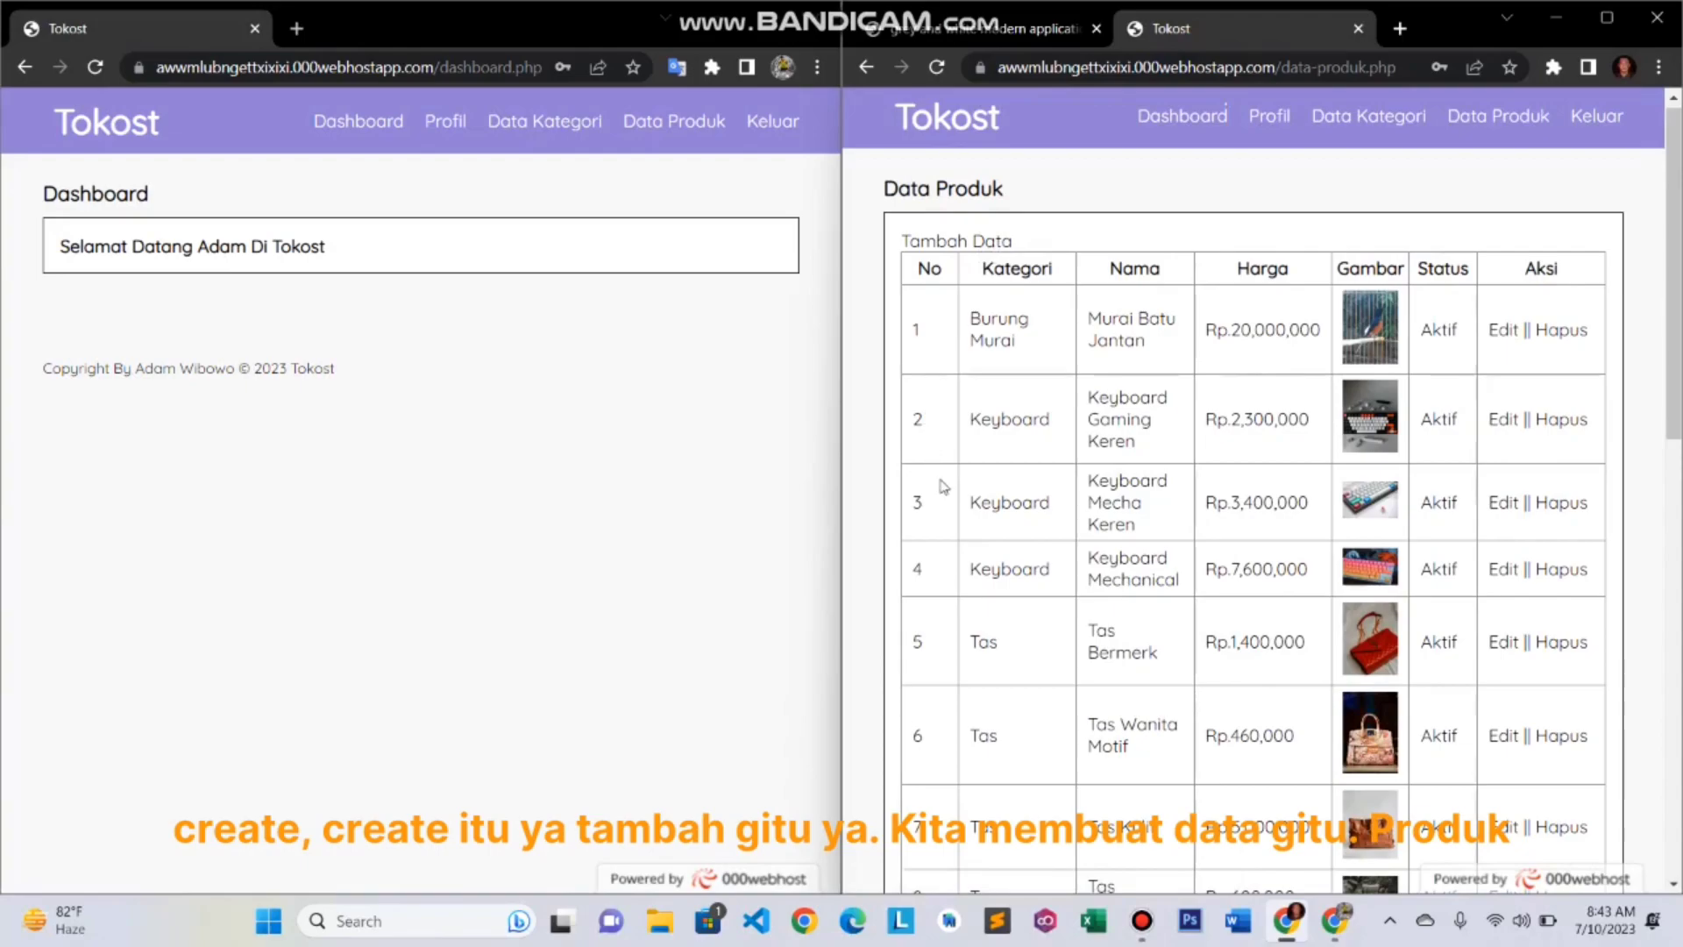
left_click(982, 242)
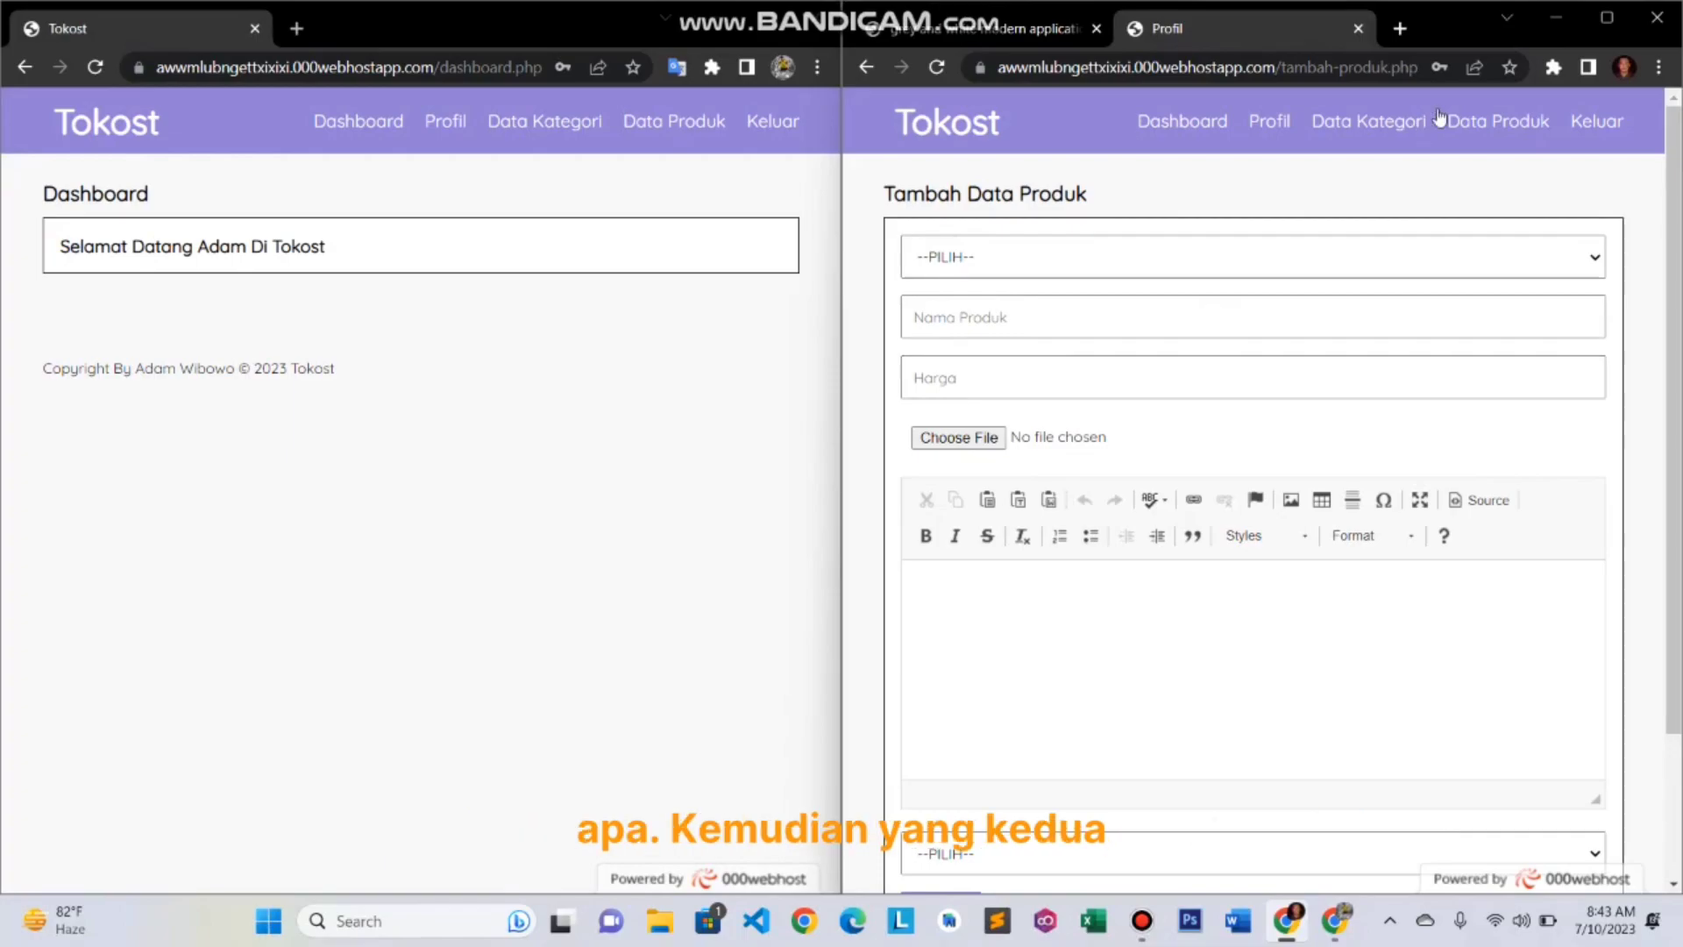
left_click(1476, 124)
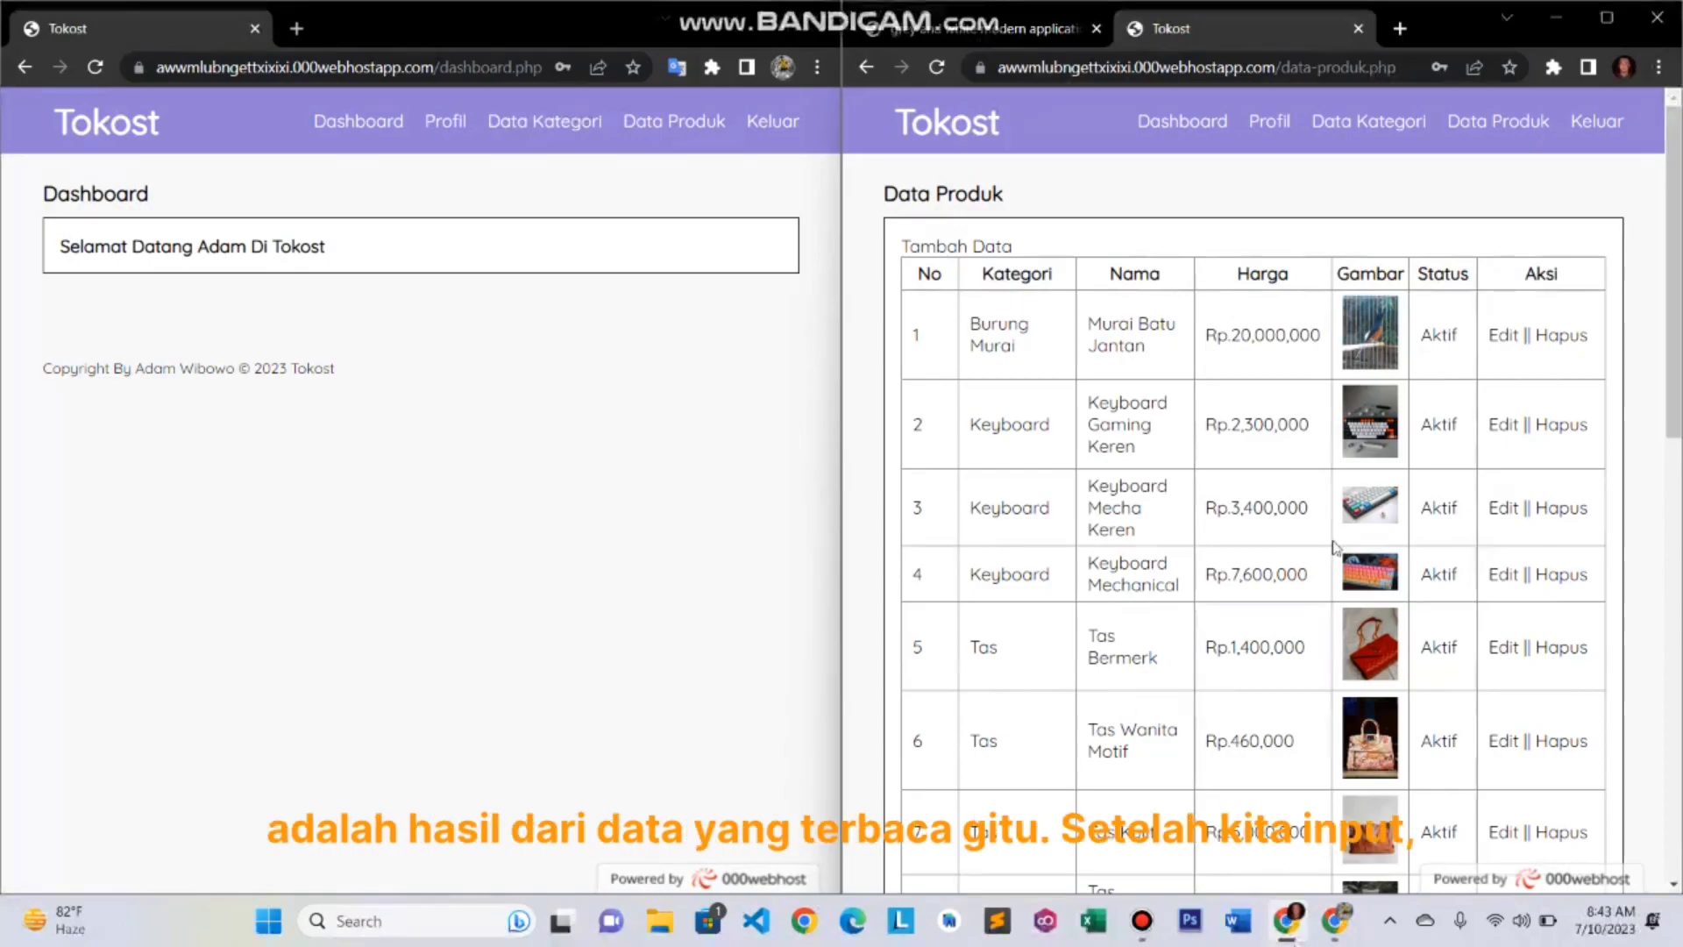
- Browse the right product table, then open Data Produk in the left window
scroll(1334, 547, "down", 5)
scroll(1334, 547, "down", 7)
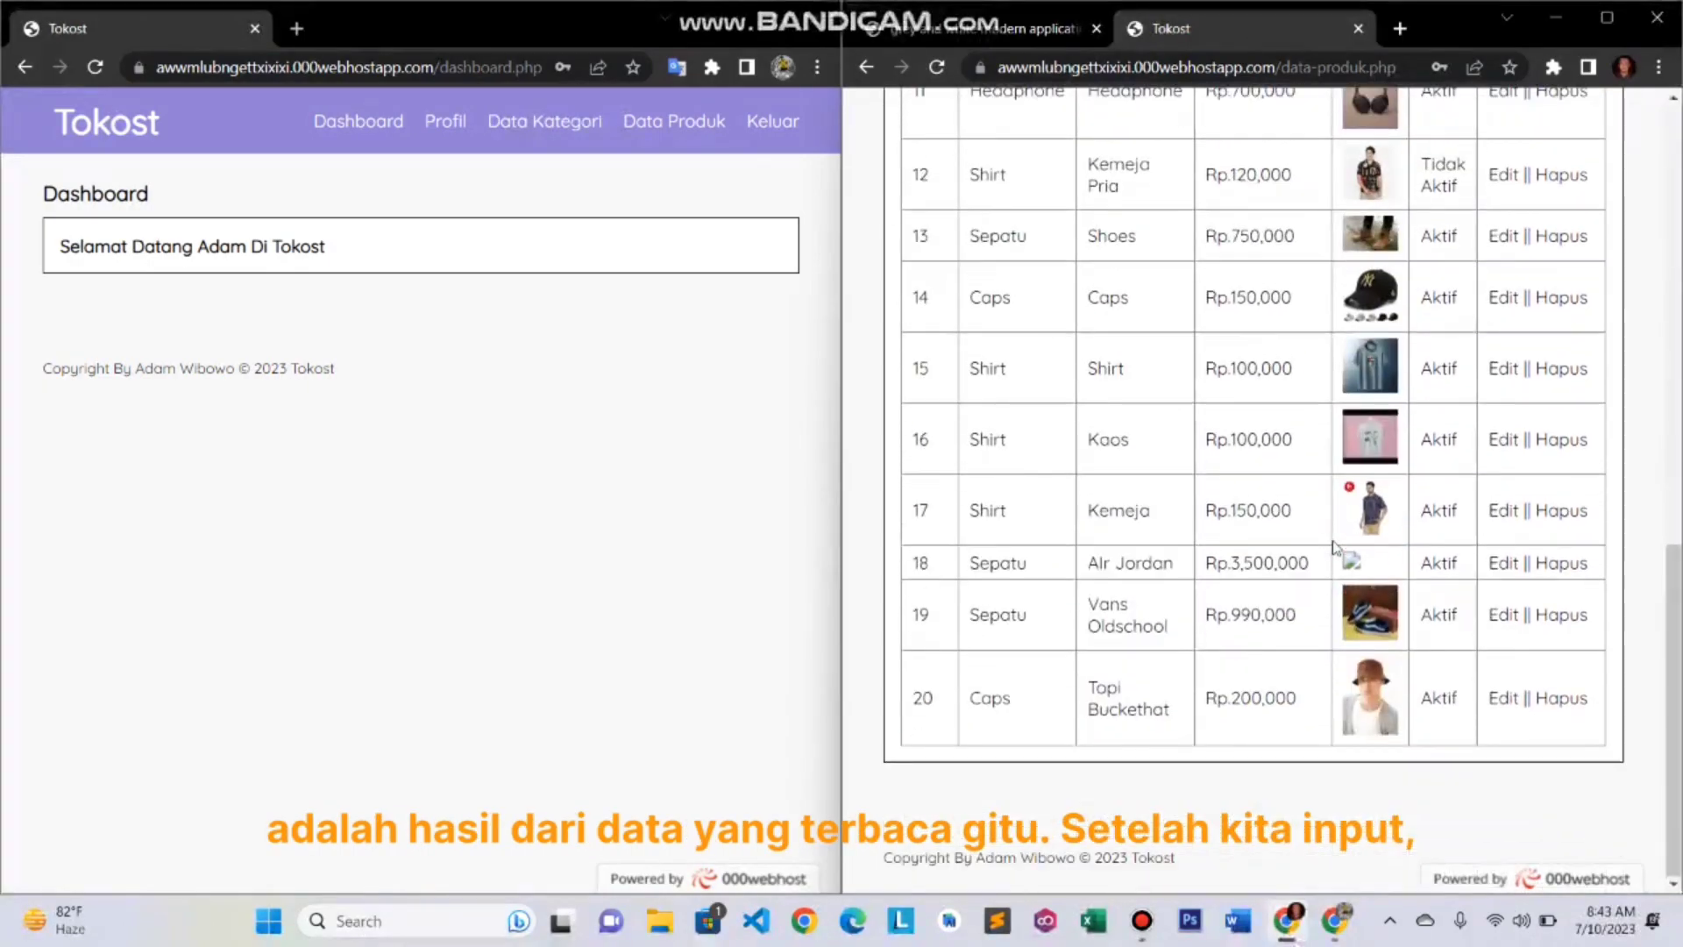
scroll(1334, 547, "up", 10)
scroll(1334, 547, "up", 2)
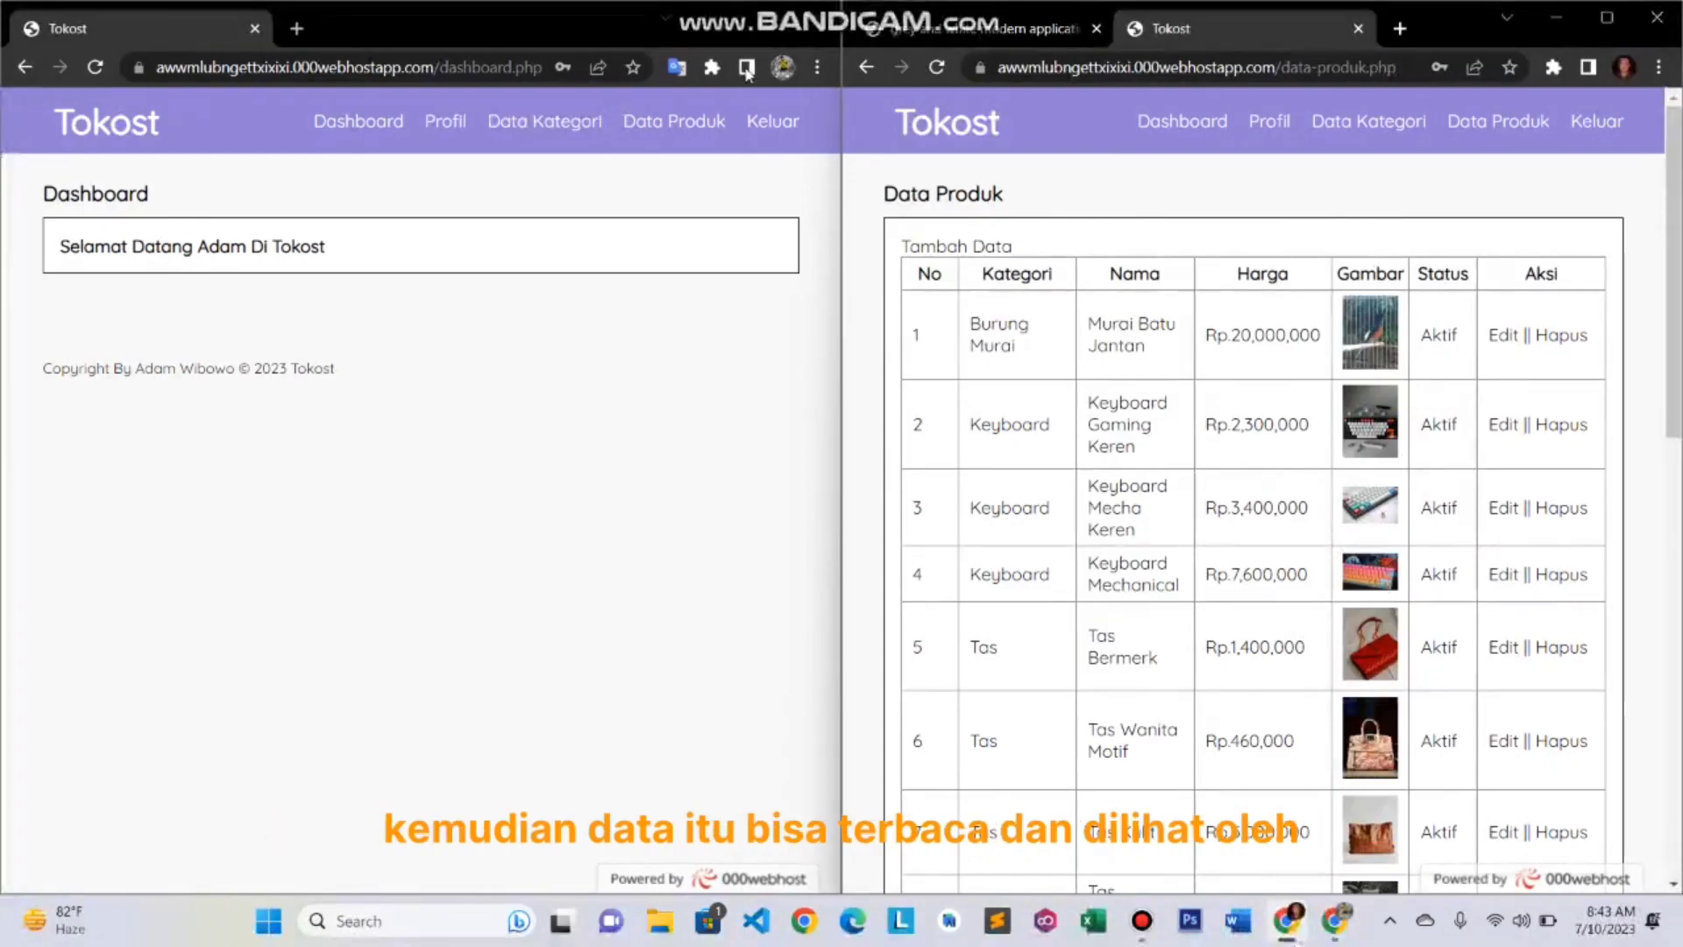
left_click(688, 114)
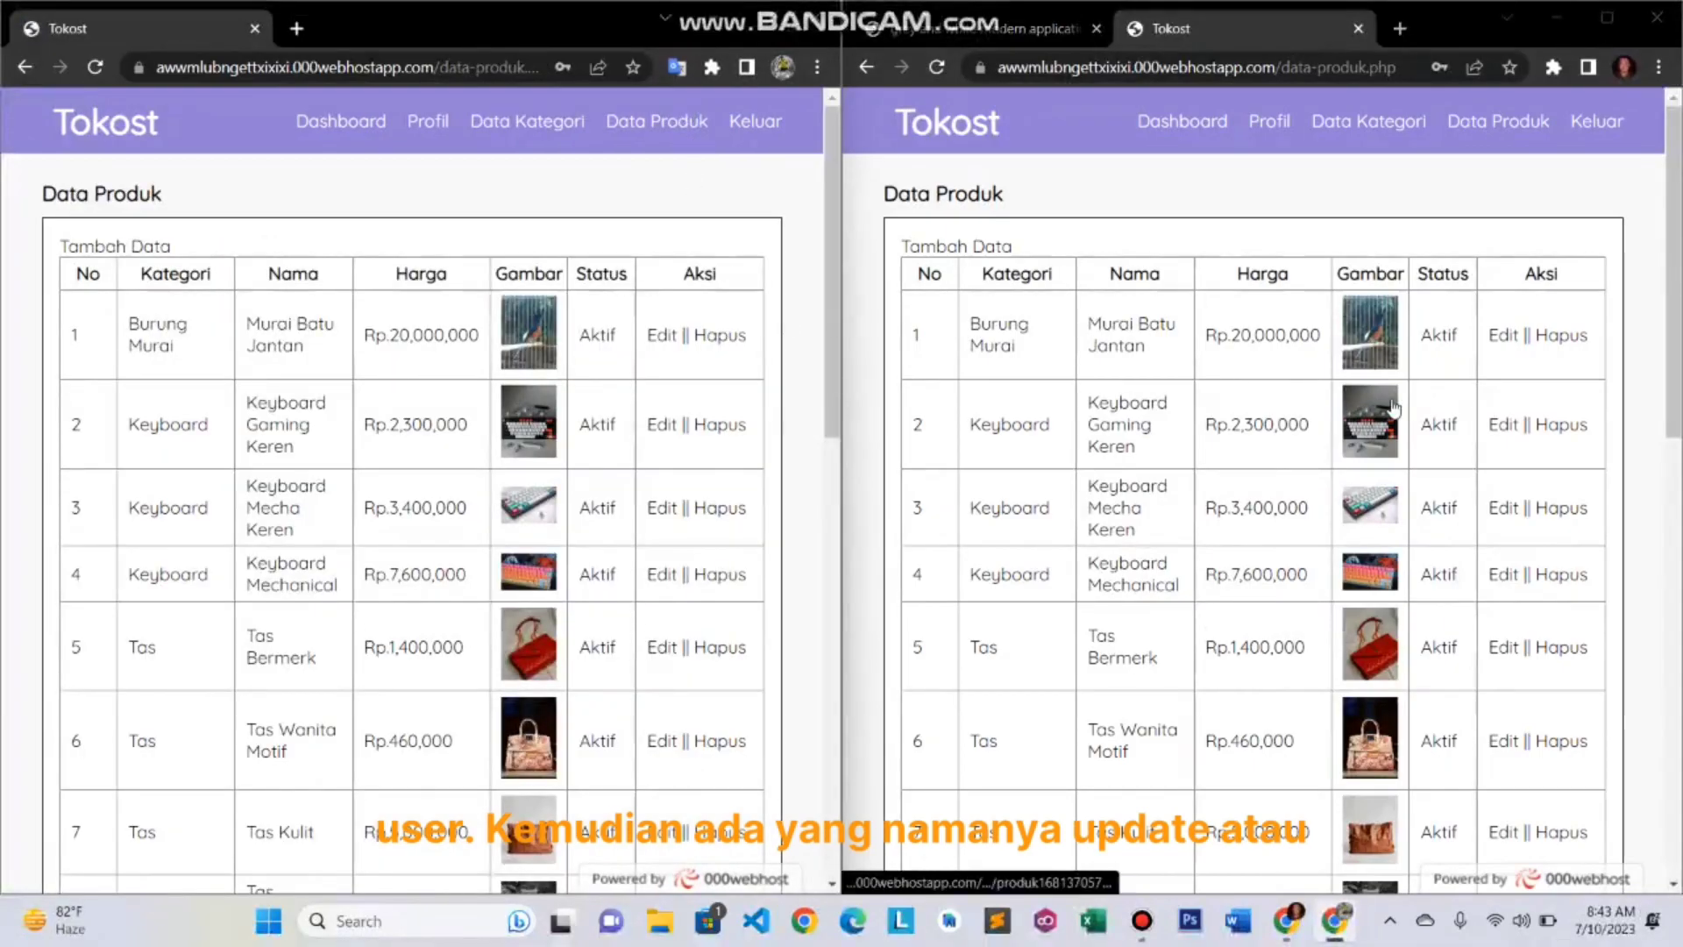
left_click(1505, 342)
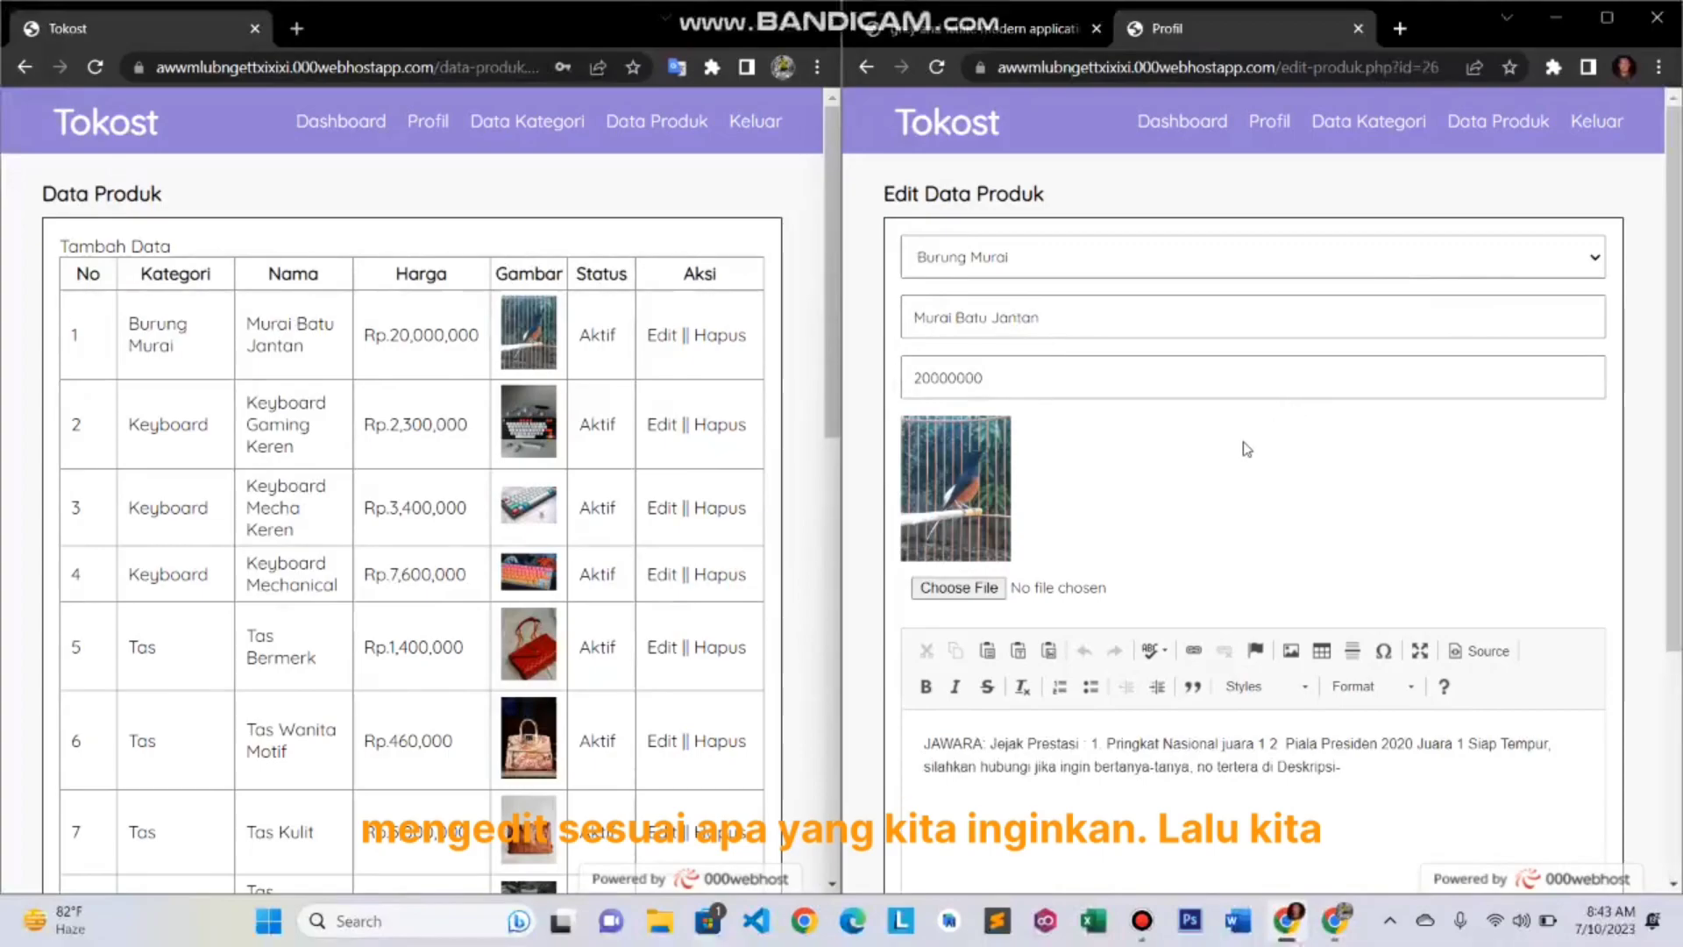
scroll(1245, 447, "down", 4)
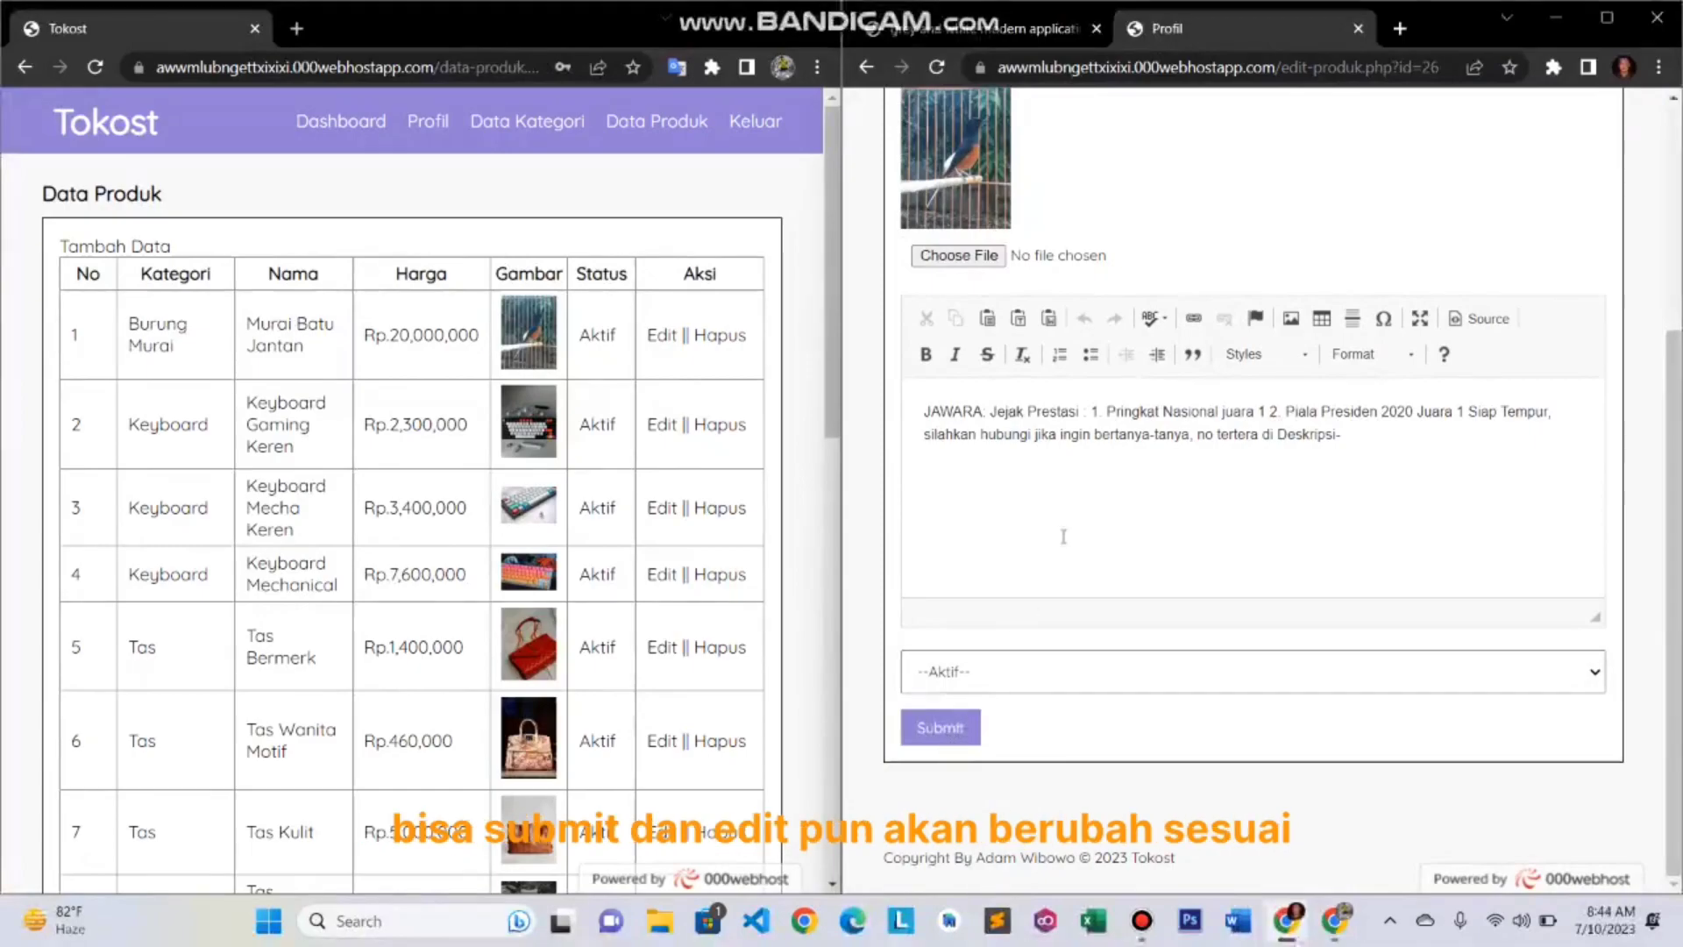
scroll(1083, 516, "up", 1)
scroll(1083, 515, "up", 2)
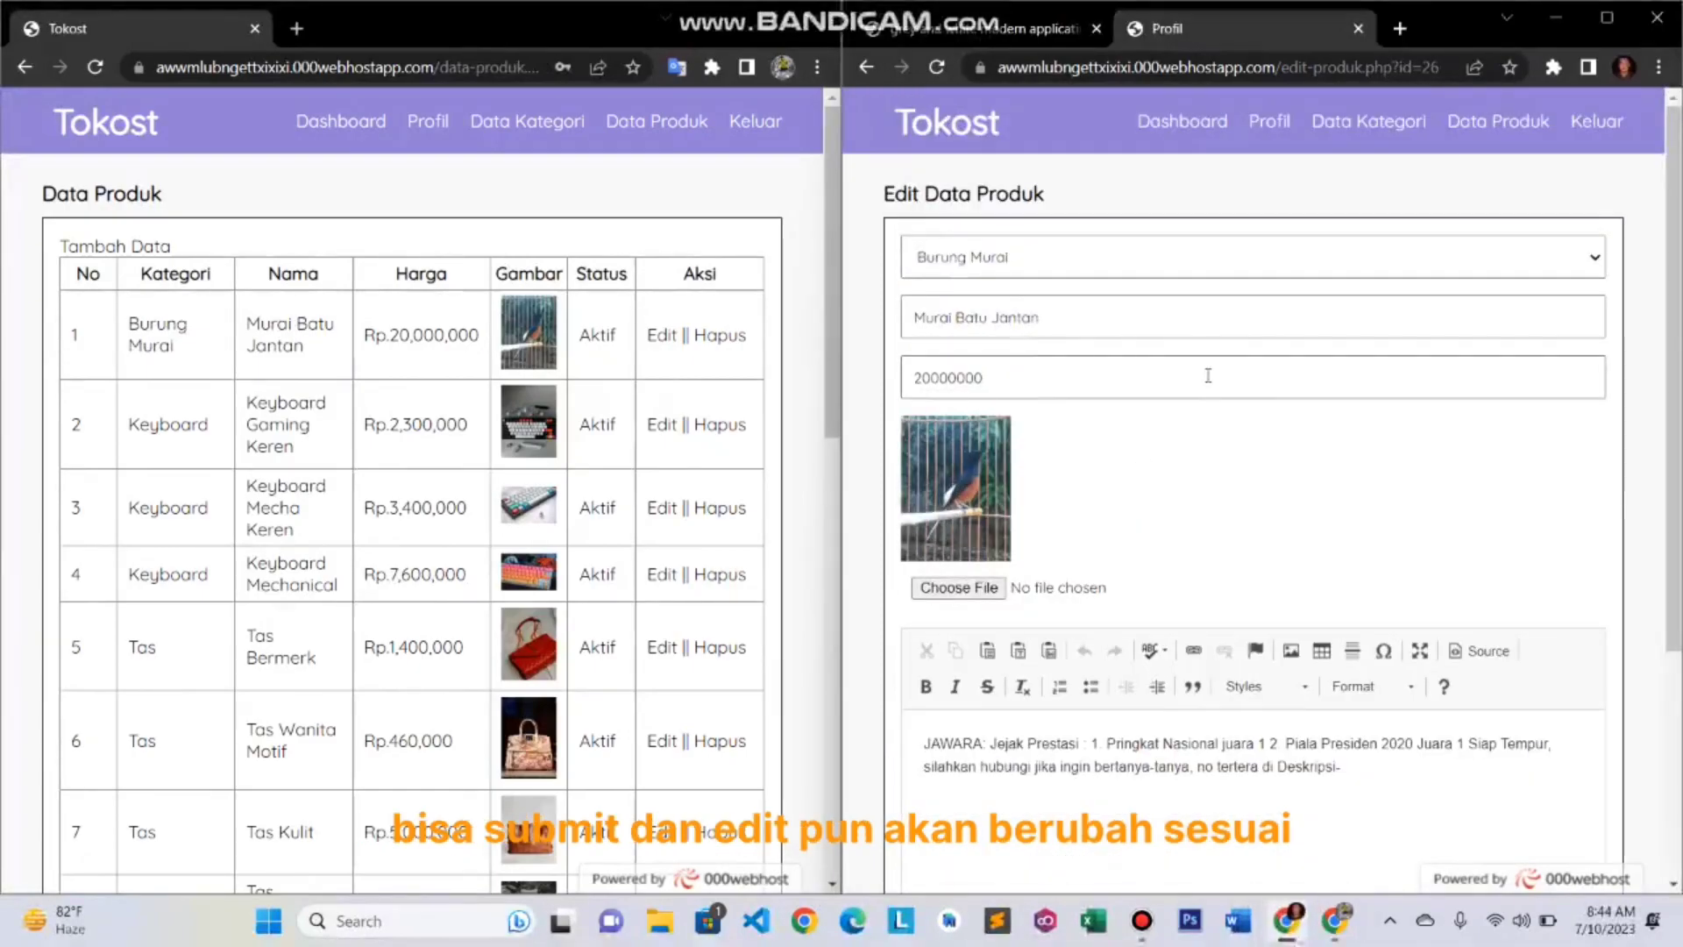
left_click(1506, 121)
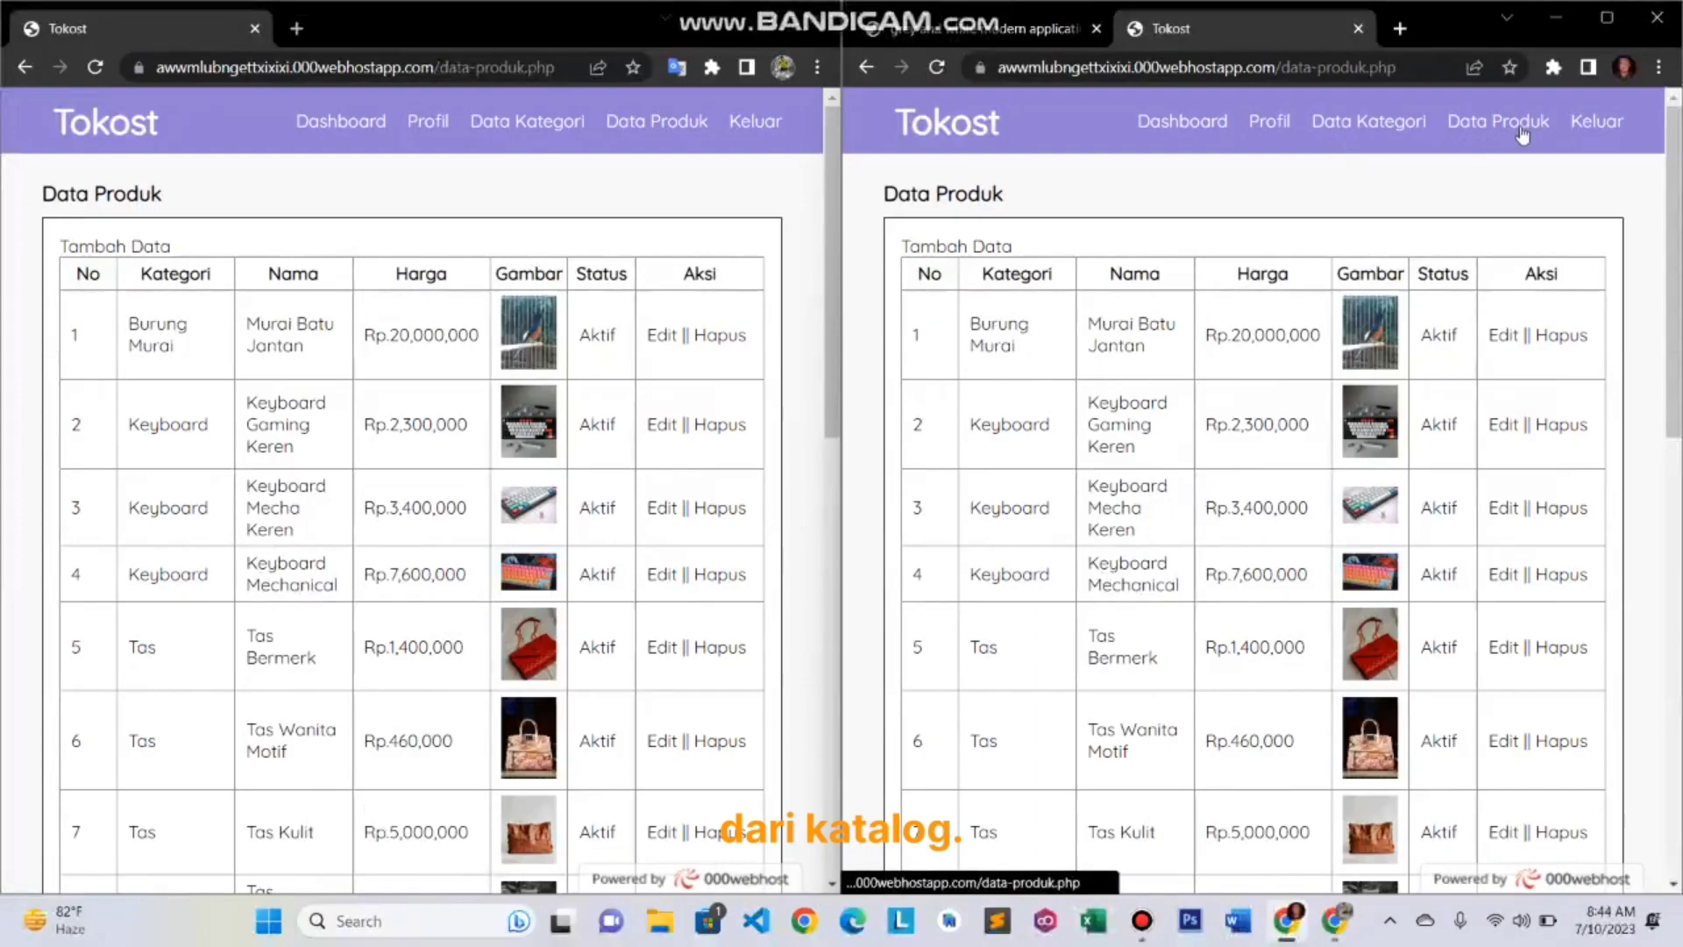
- View Data Kategori in both windows, then show slide 6 on the client-server model full screen
left_click(1386, 119)
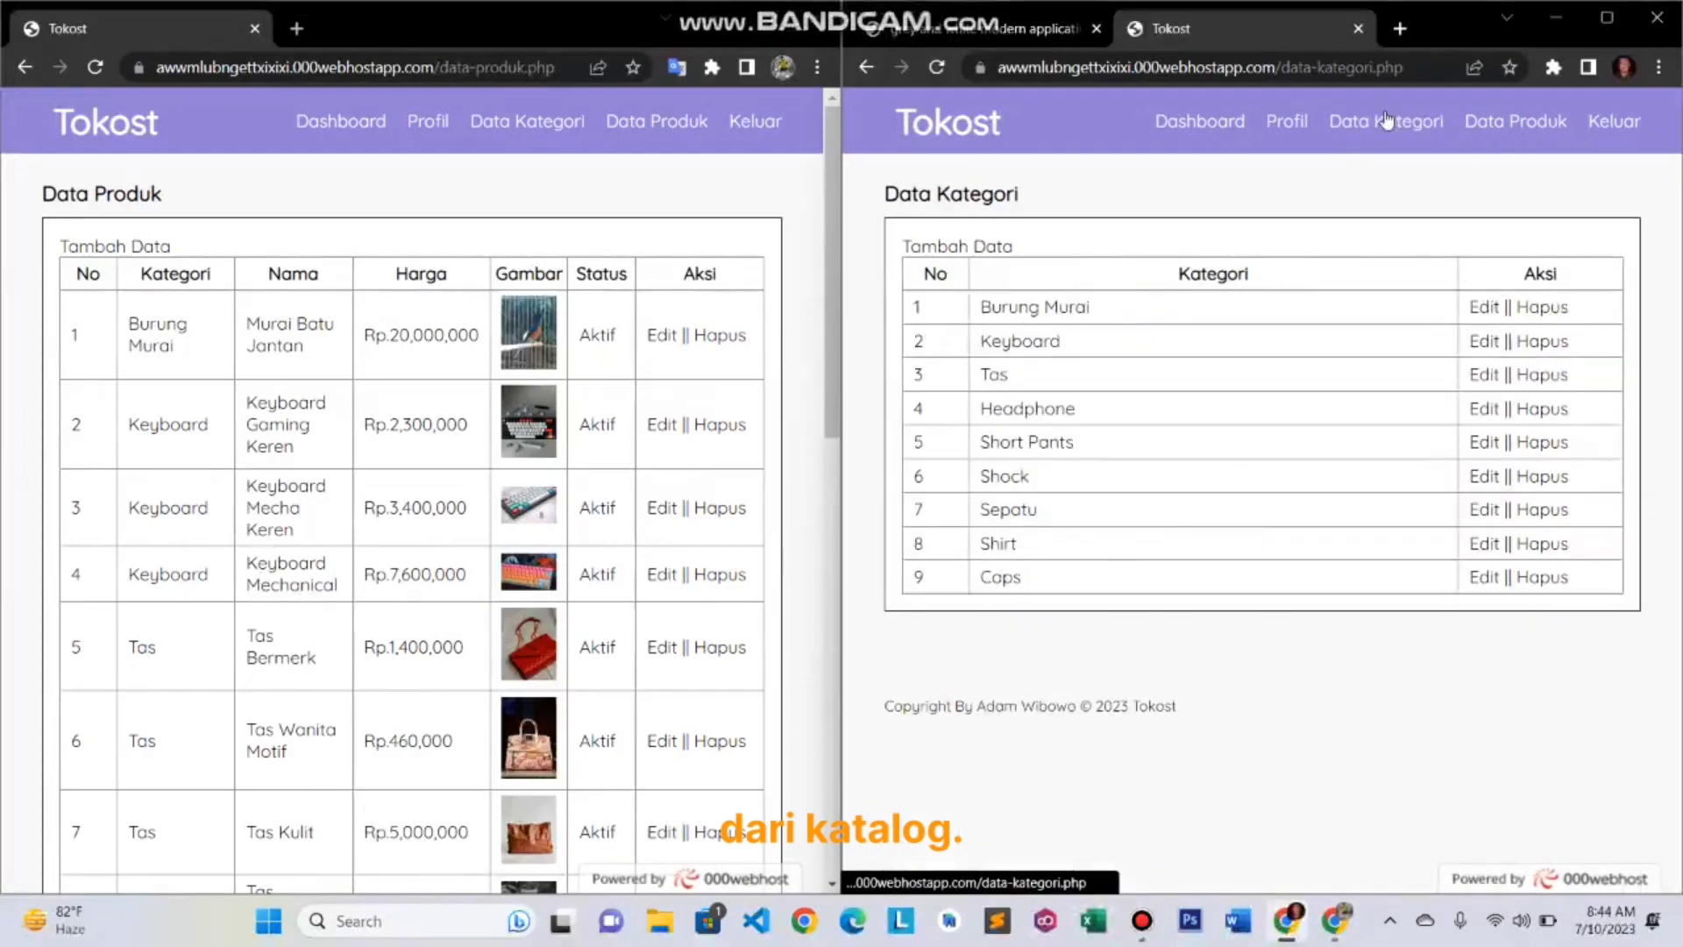
left_click(561, 133)
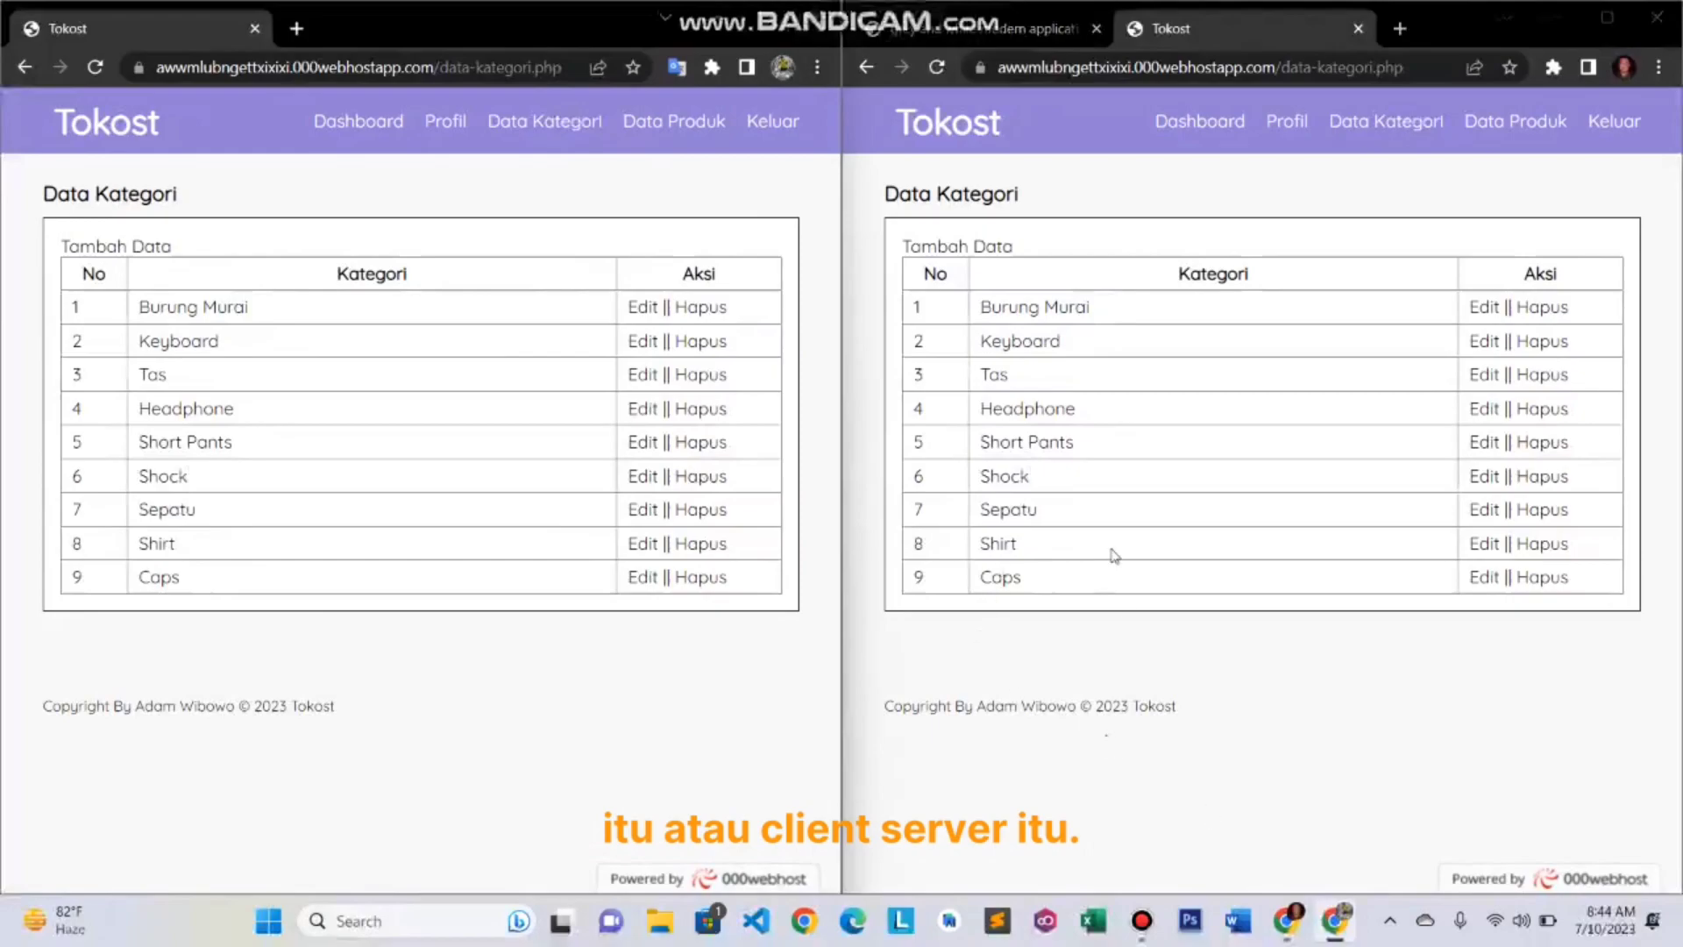
left_click(1004, 28)
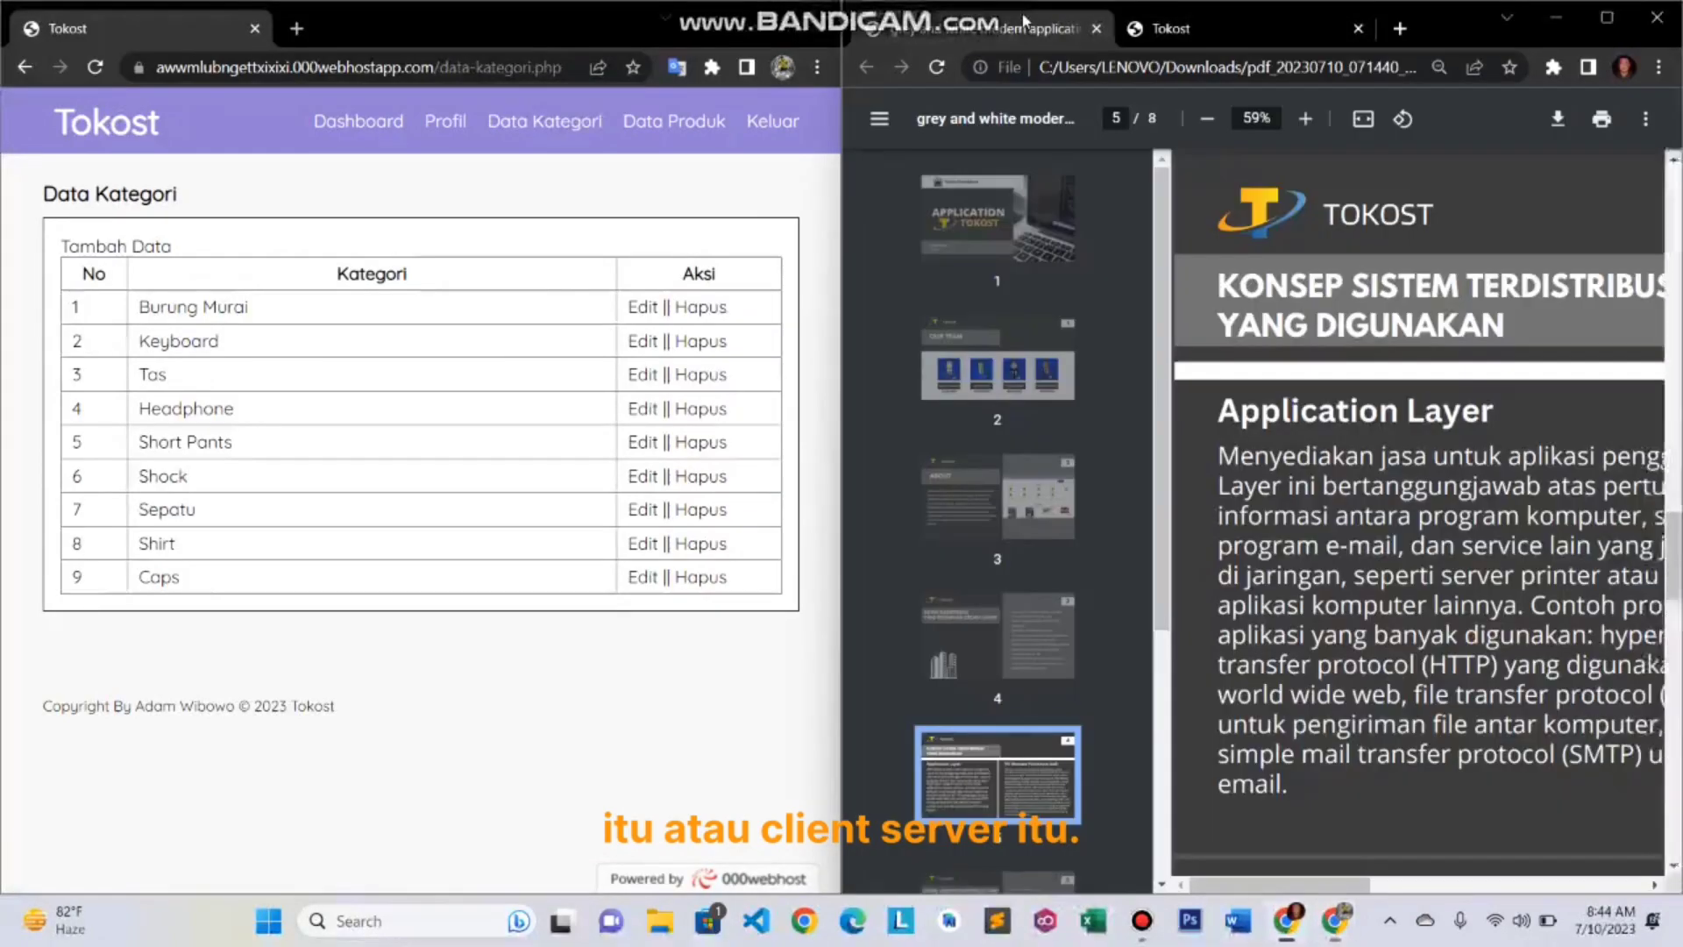
left_click(1599, 24)
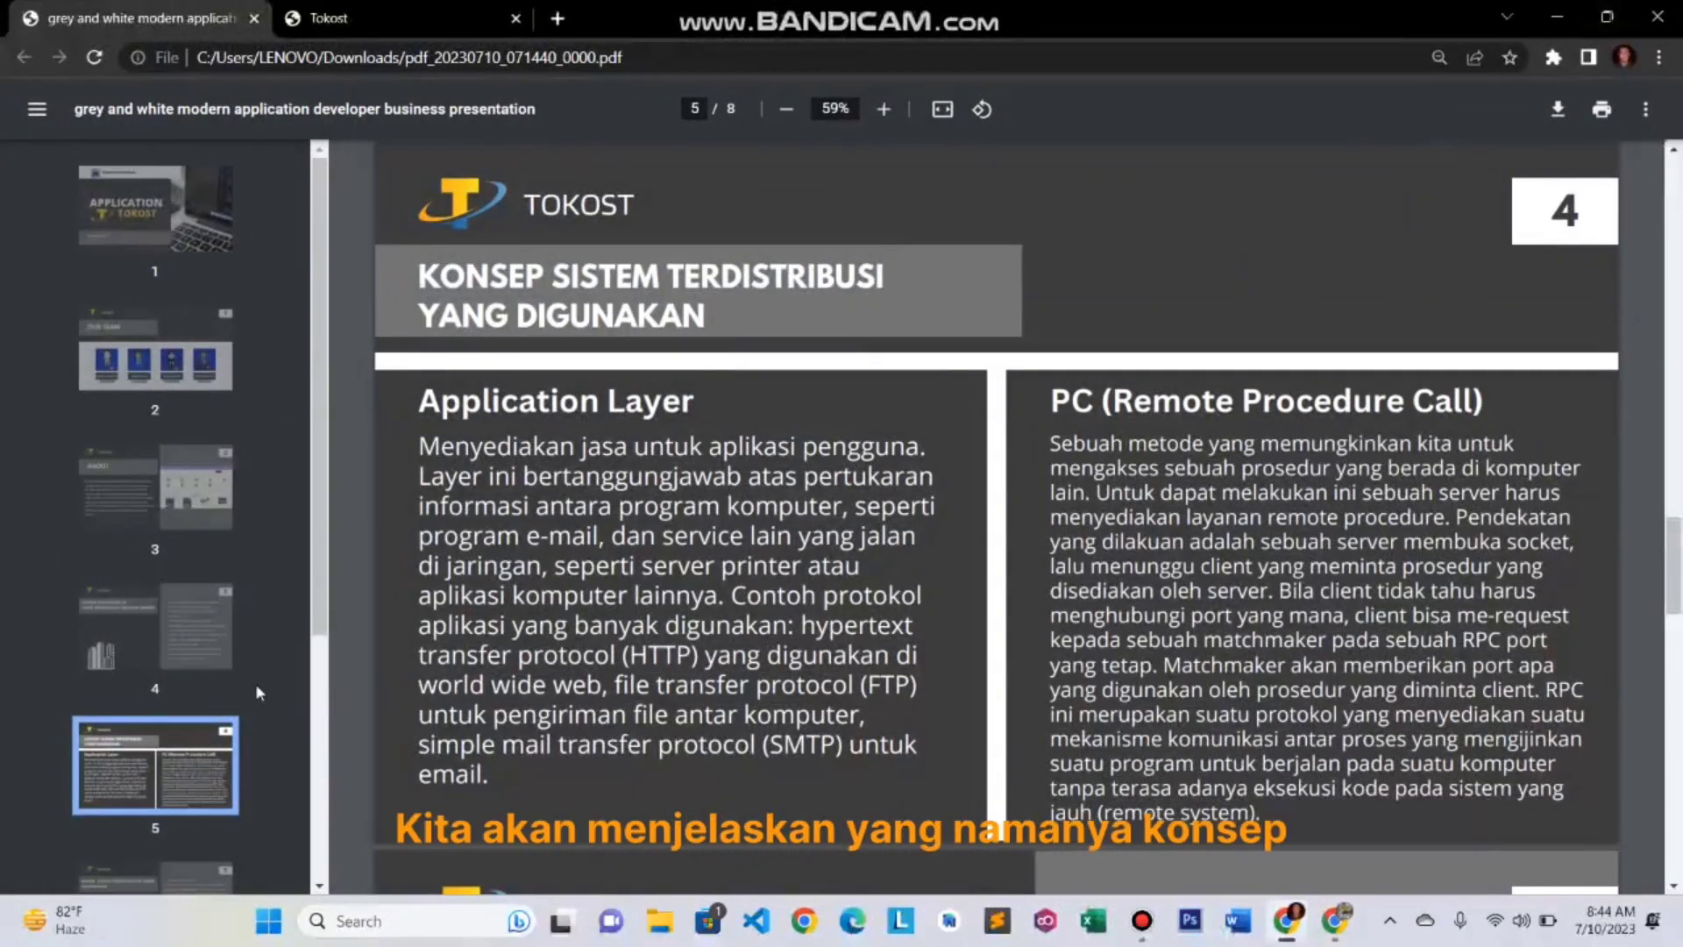
scroll(255, 682, "down", 4)
left_click(197, 552)
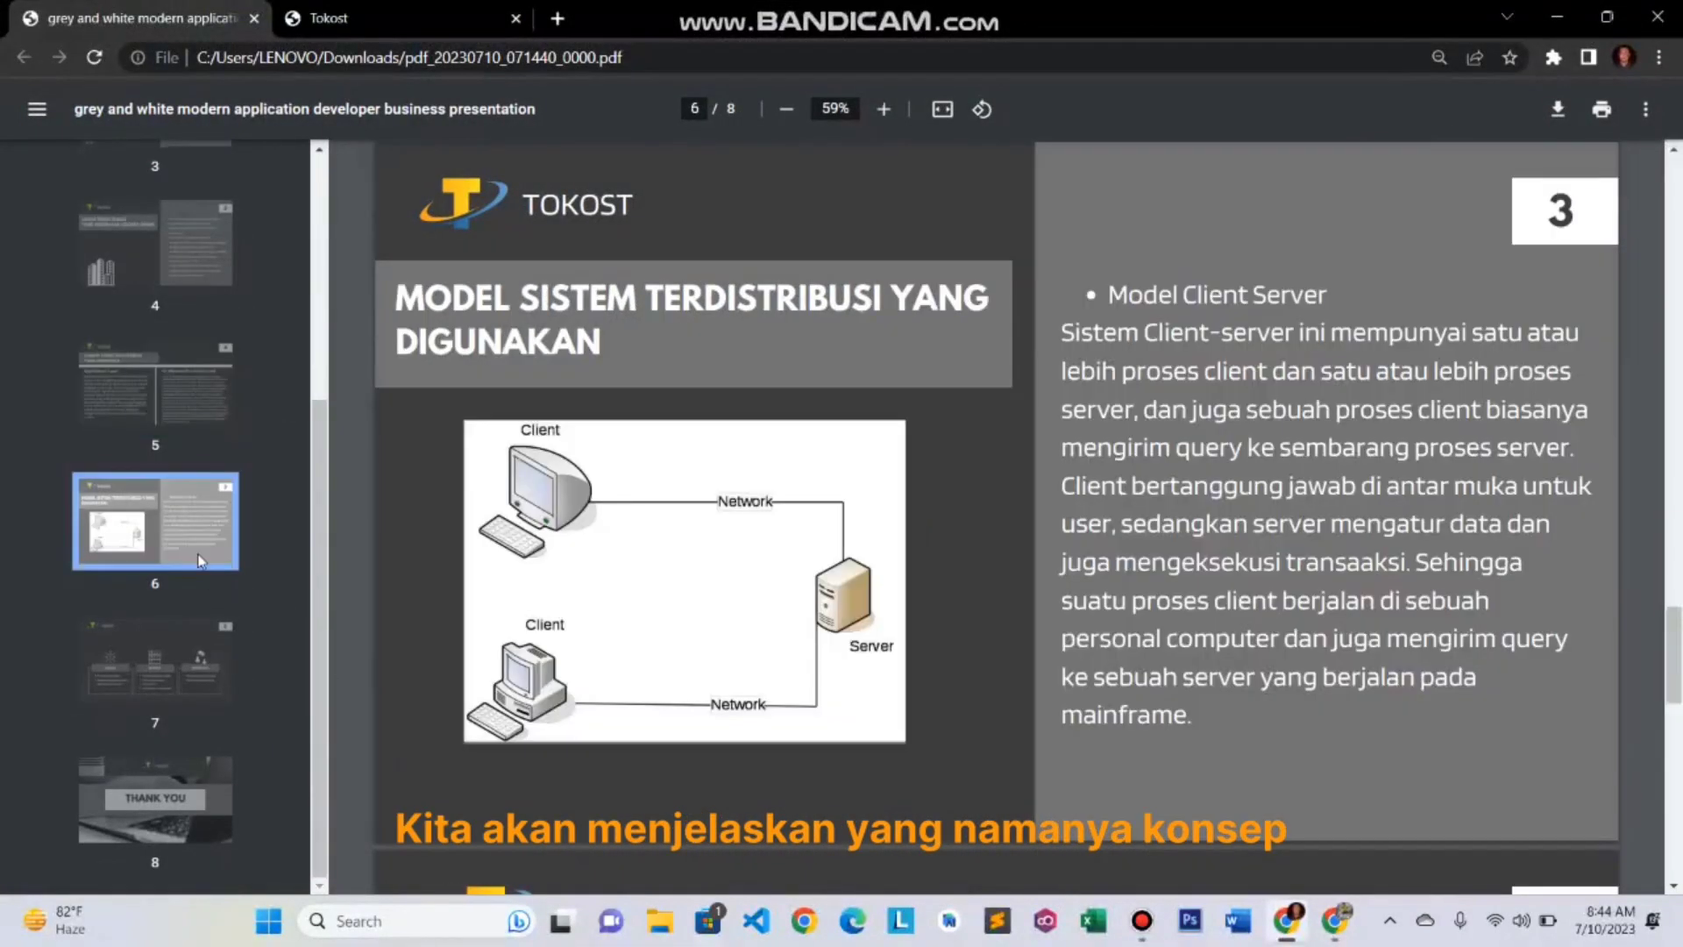